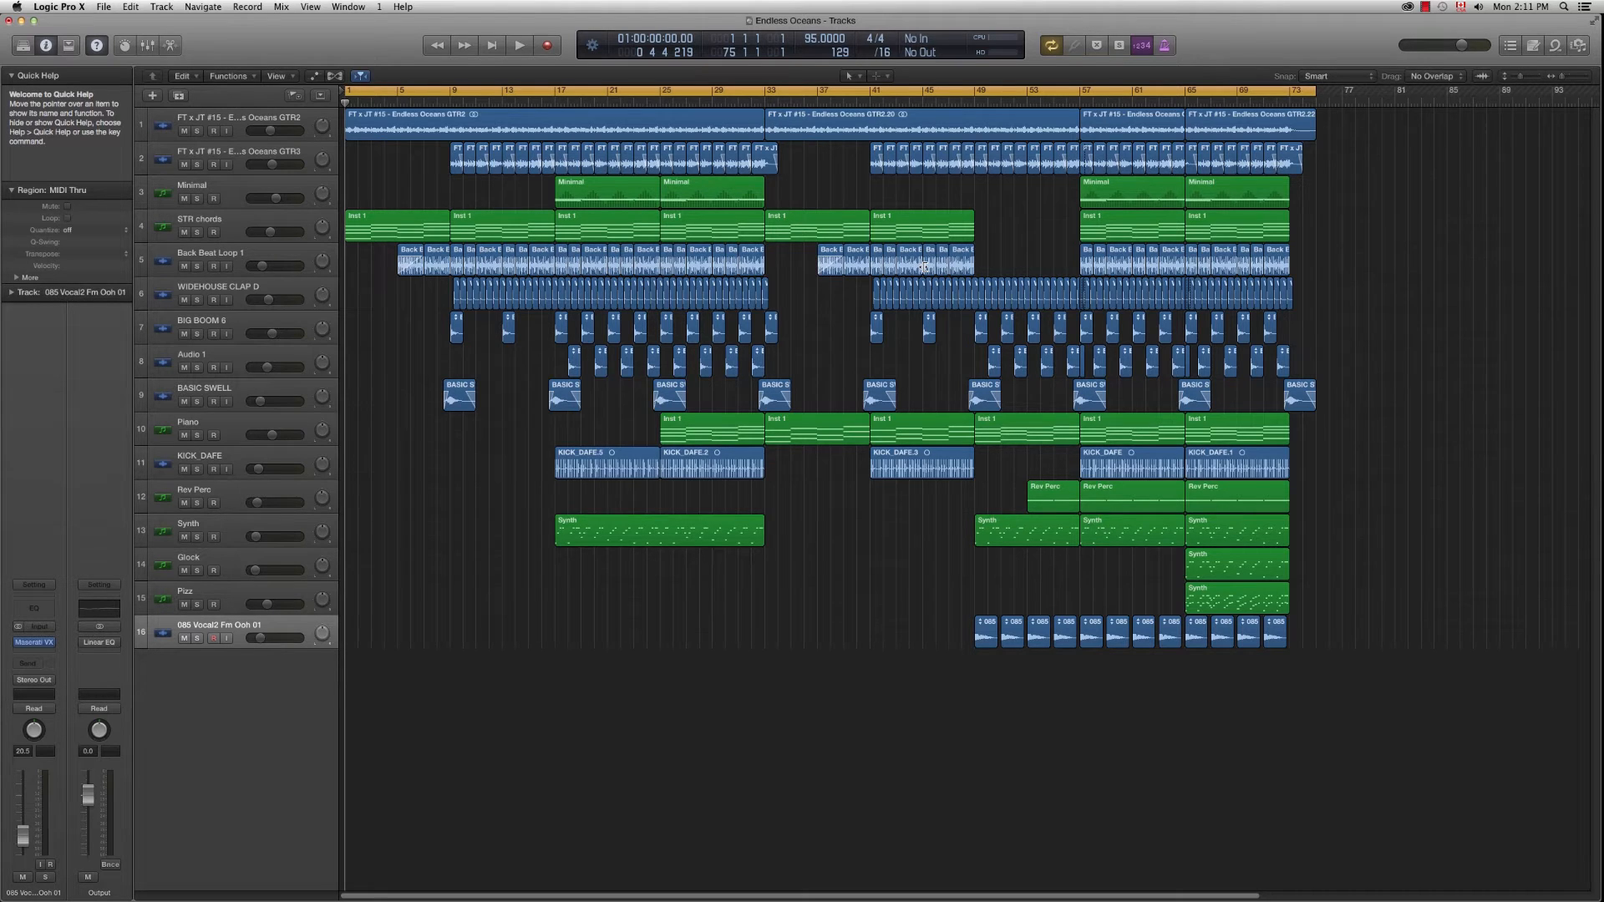
# Step: Play the song from bar 65 with the cycle range off to check the output's peak level
pyautogui.click(1177, 90)
pyautogui.click(1184, 102)
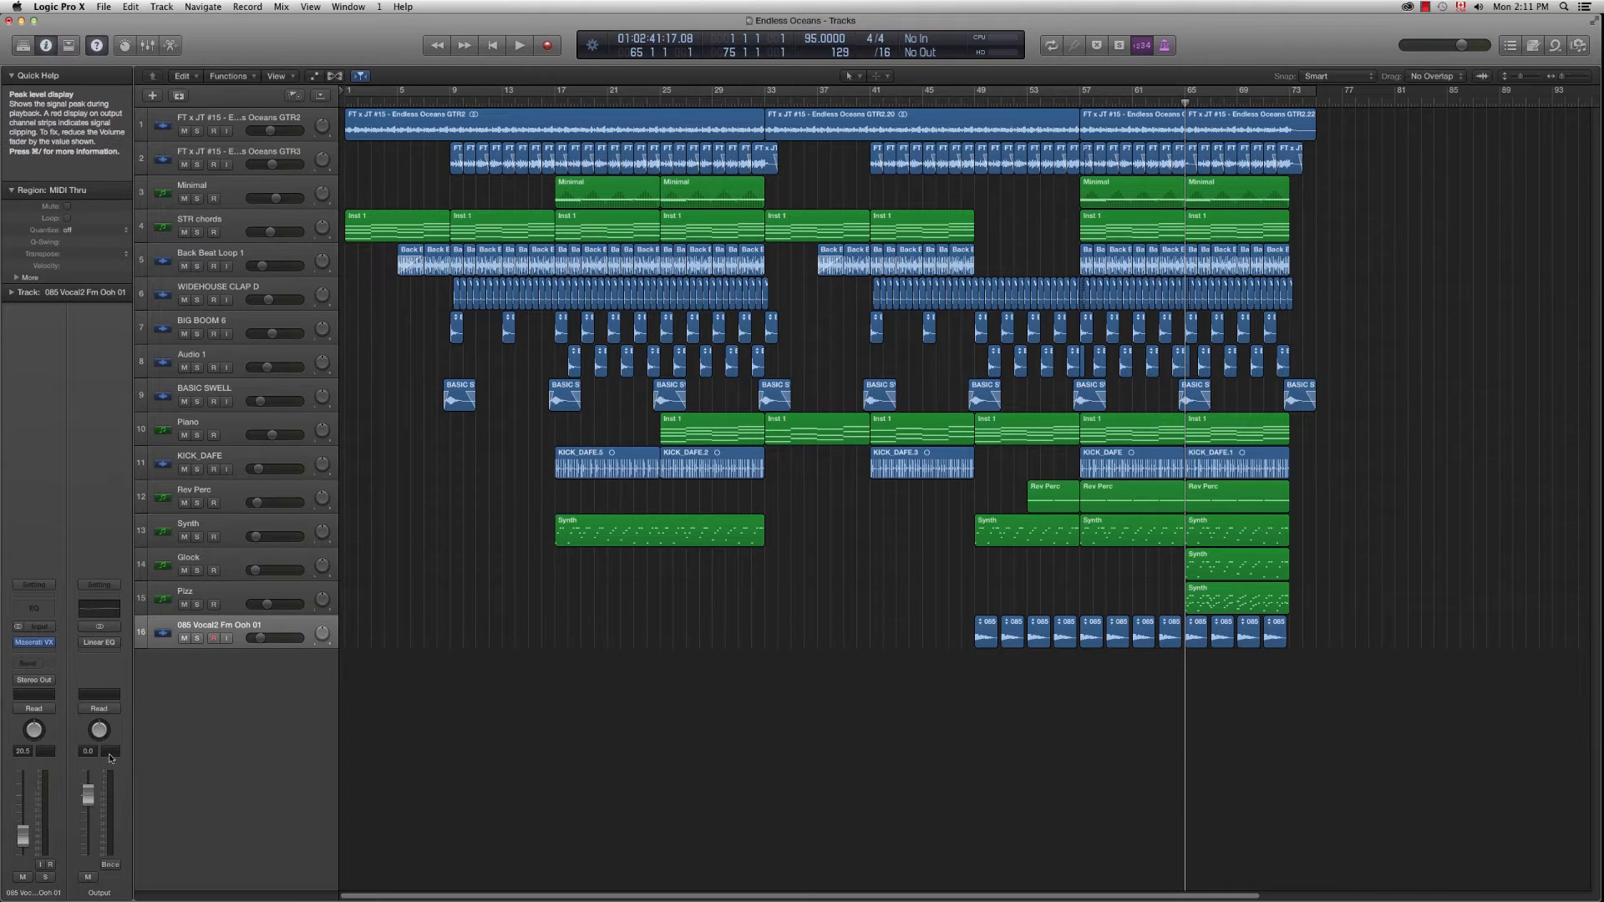
pyautogui.press('space')
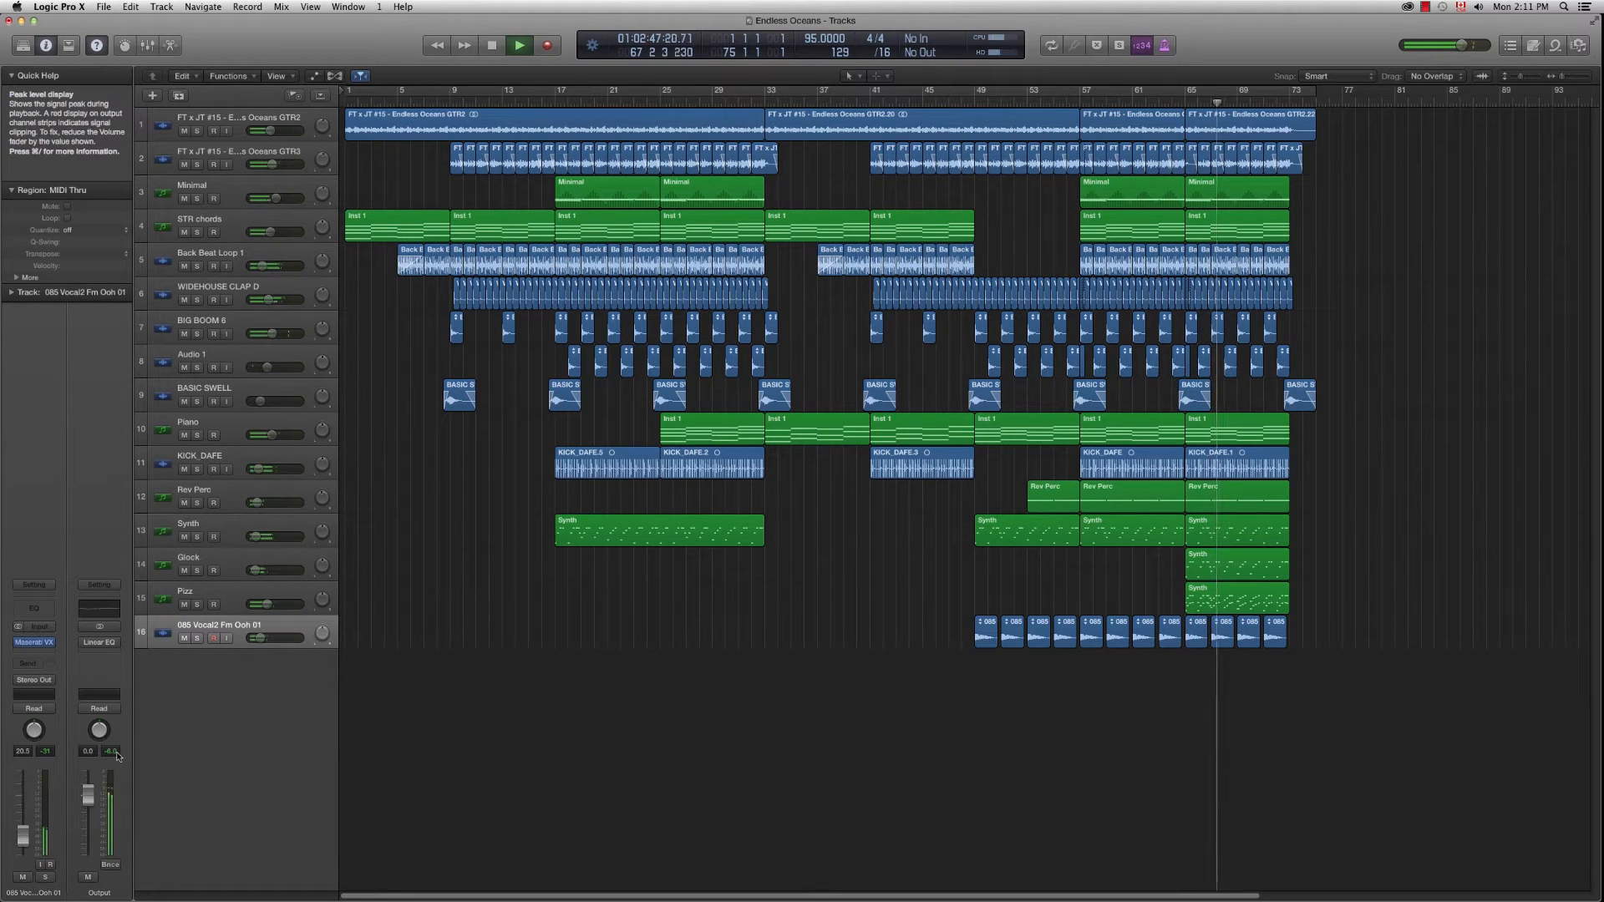
pyautogui.press('space')
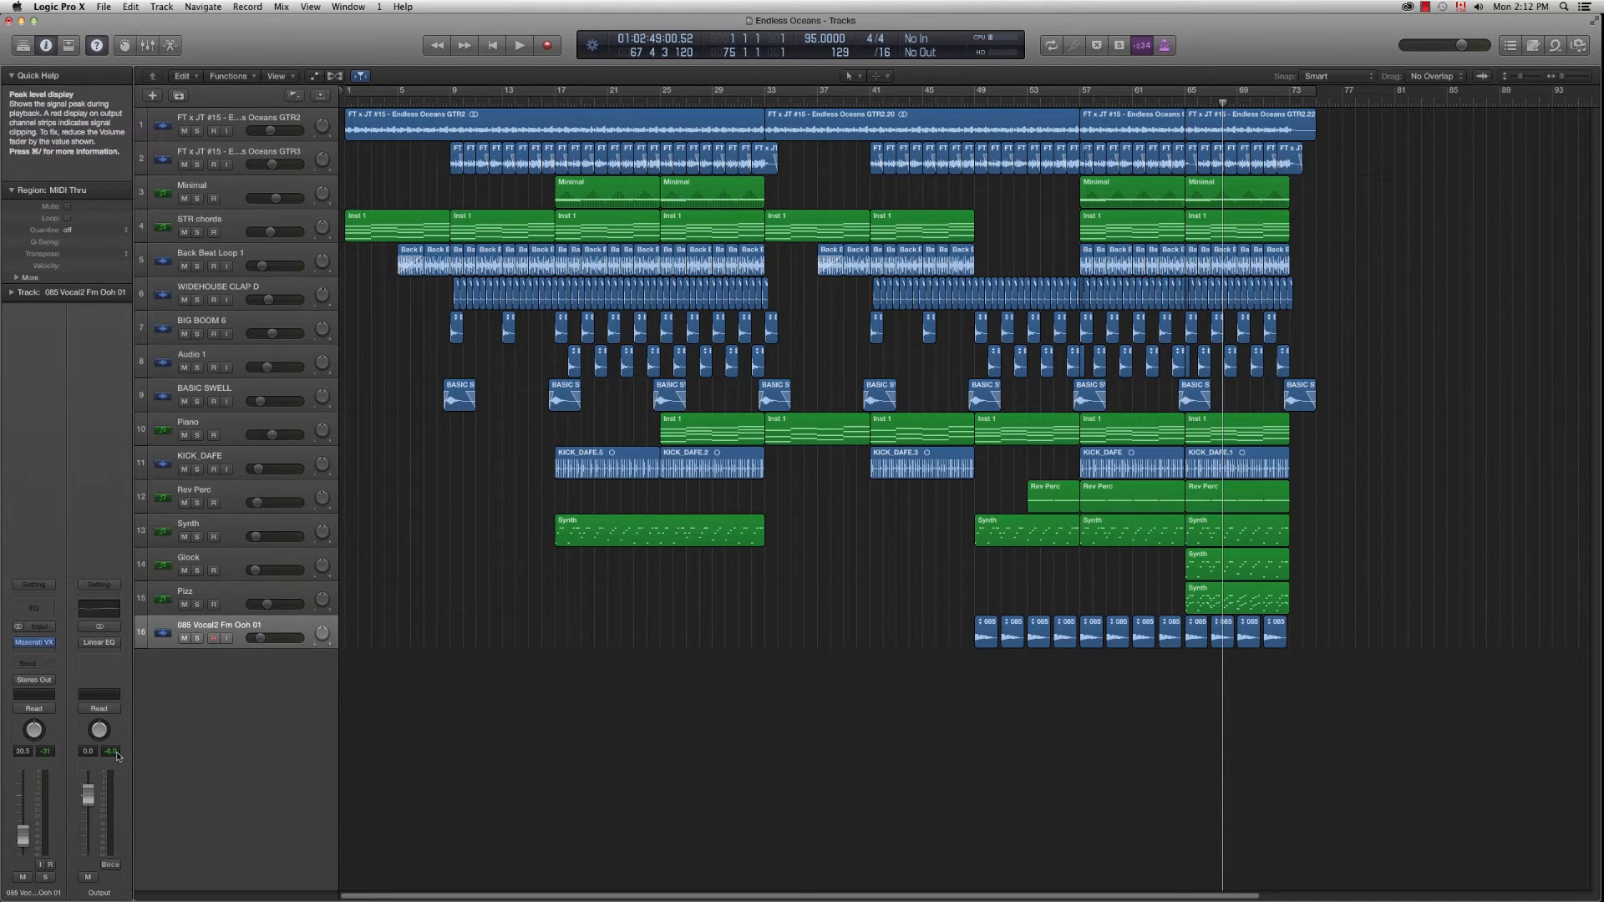
# Step: Turn the cycle range back on and bounce it offline to the Desktop as Endless Oceans Mix 1, a 16-bit 44100 Wave file
pyautogui.click(956, 89)
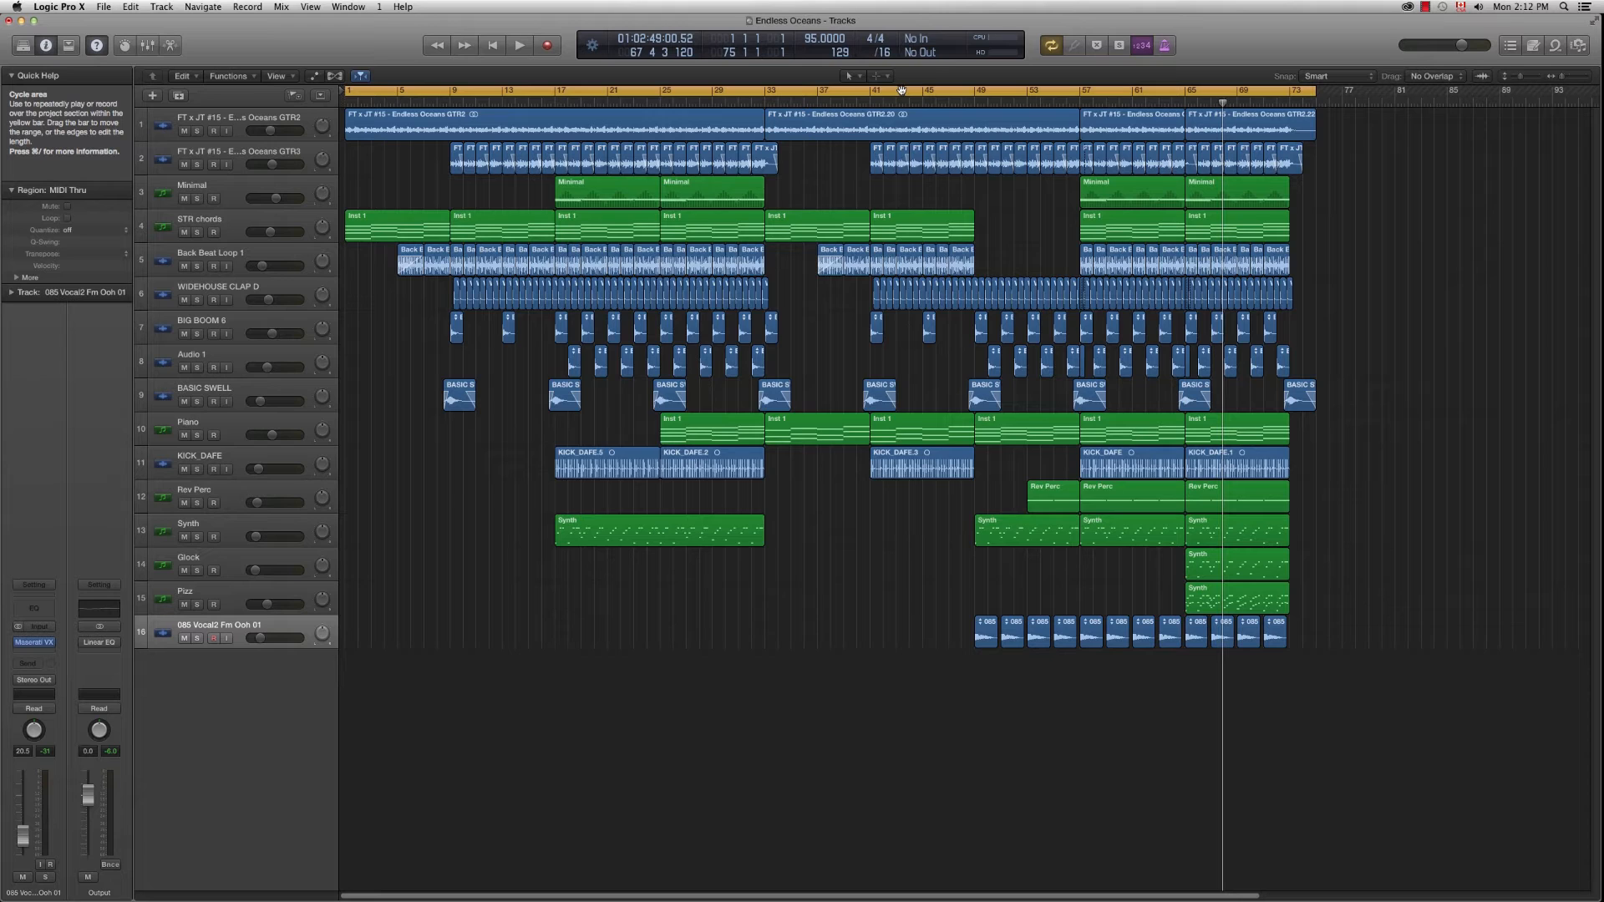
pyautogui.press('super+b')
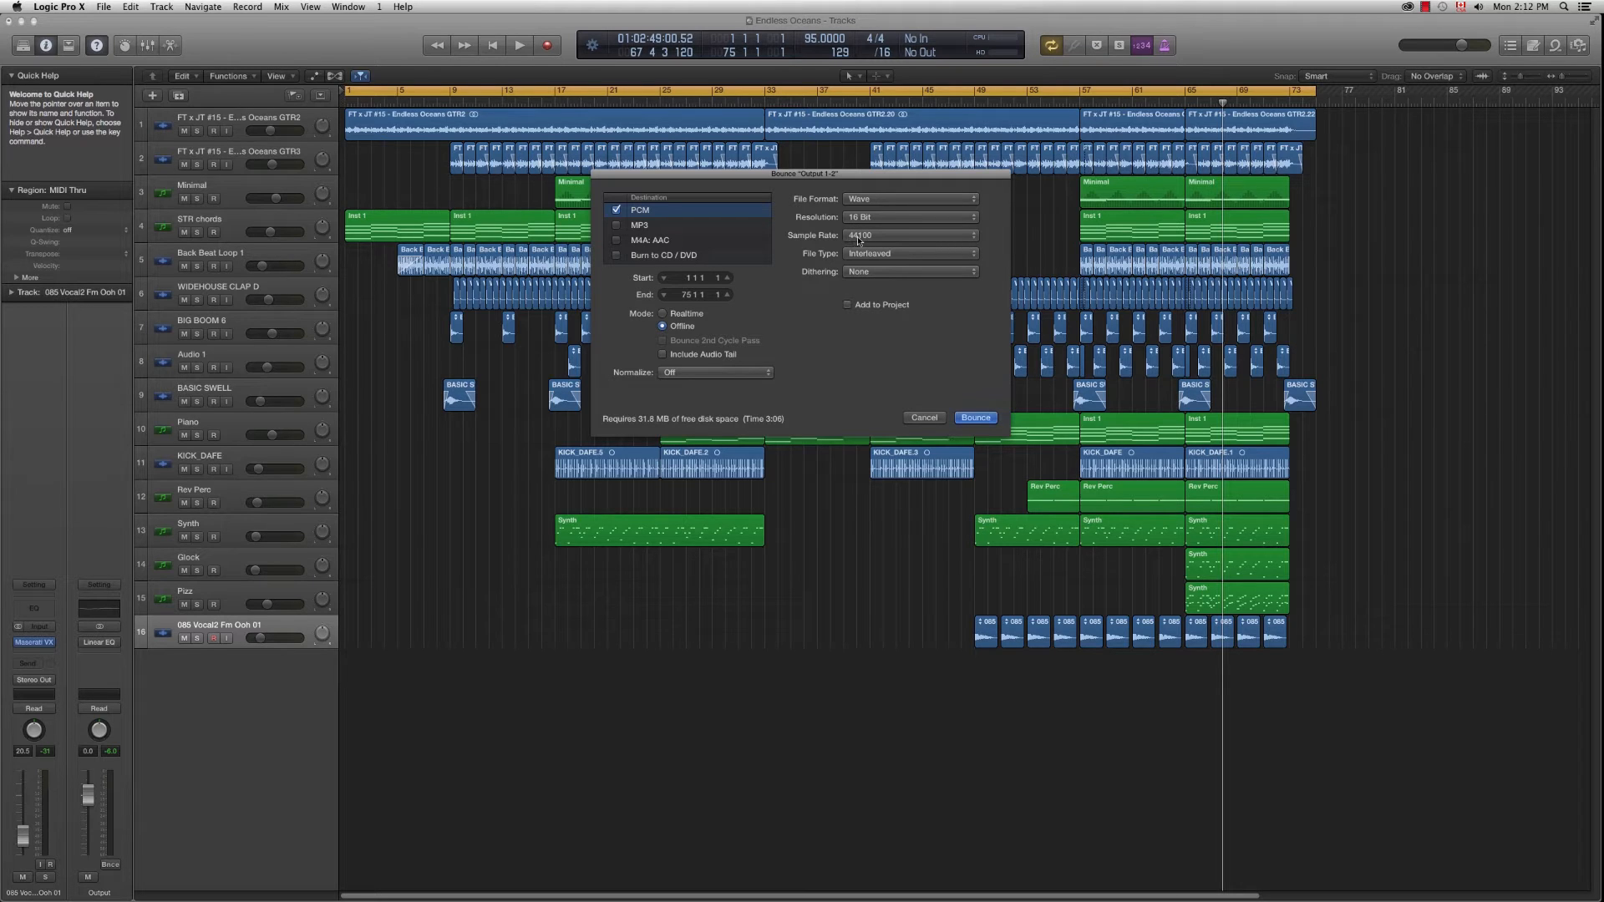
pyautogui.click(975, 418)
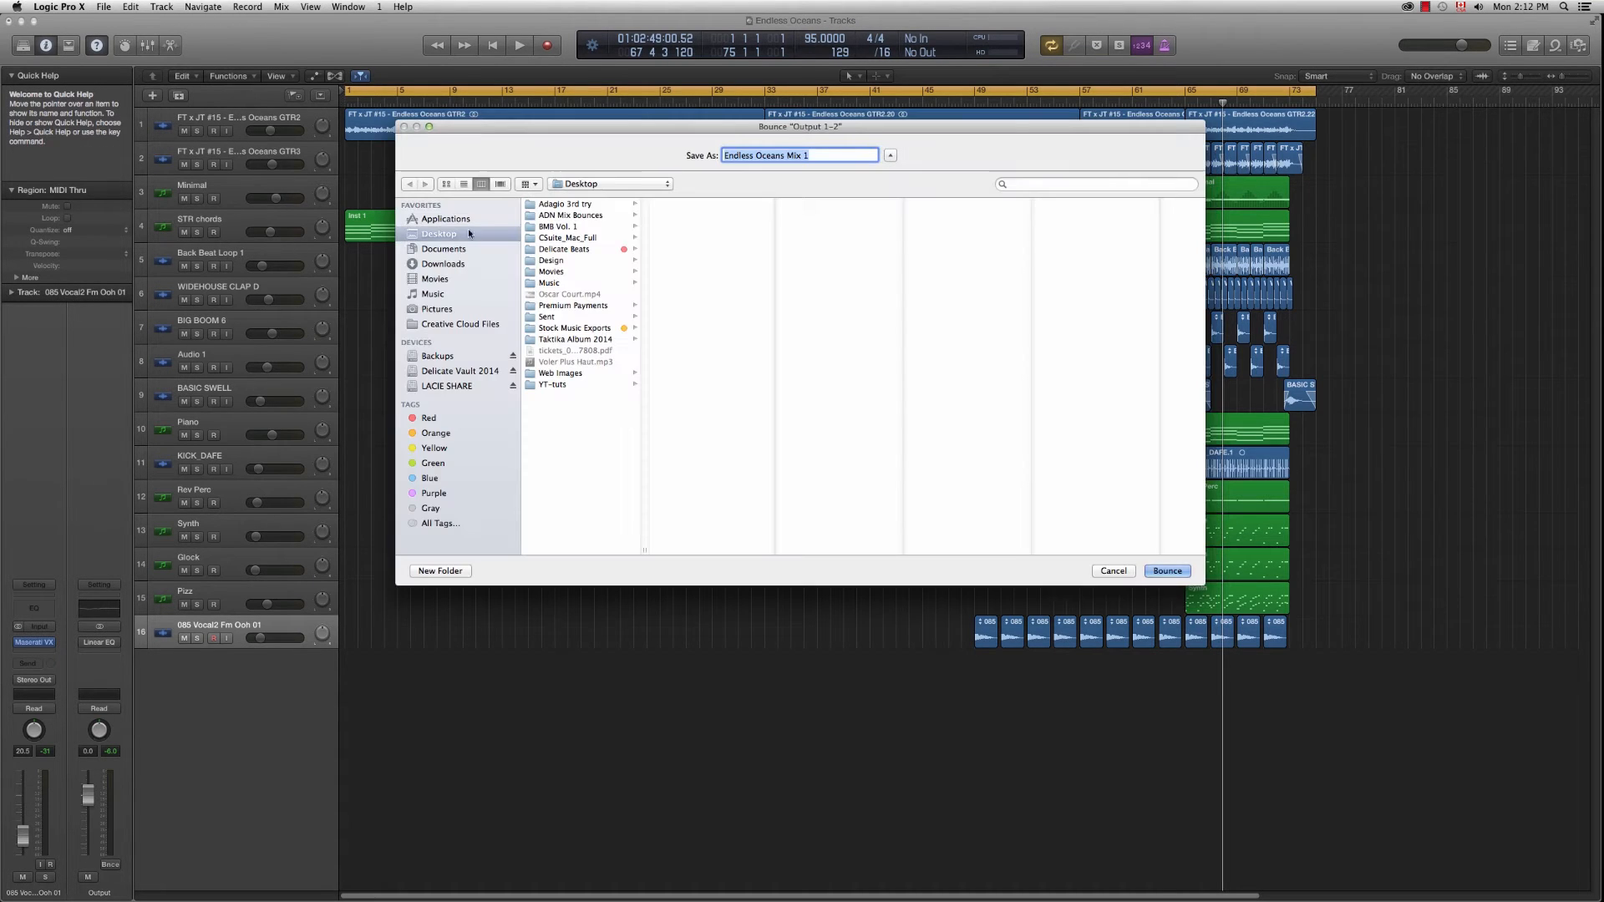
pyautogui.click(1164, 573)
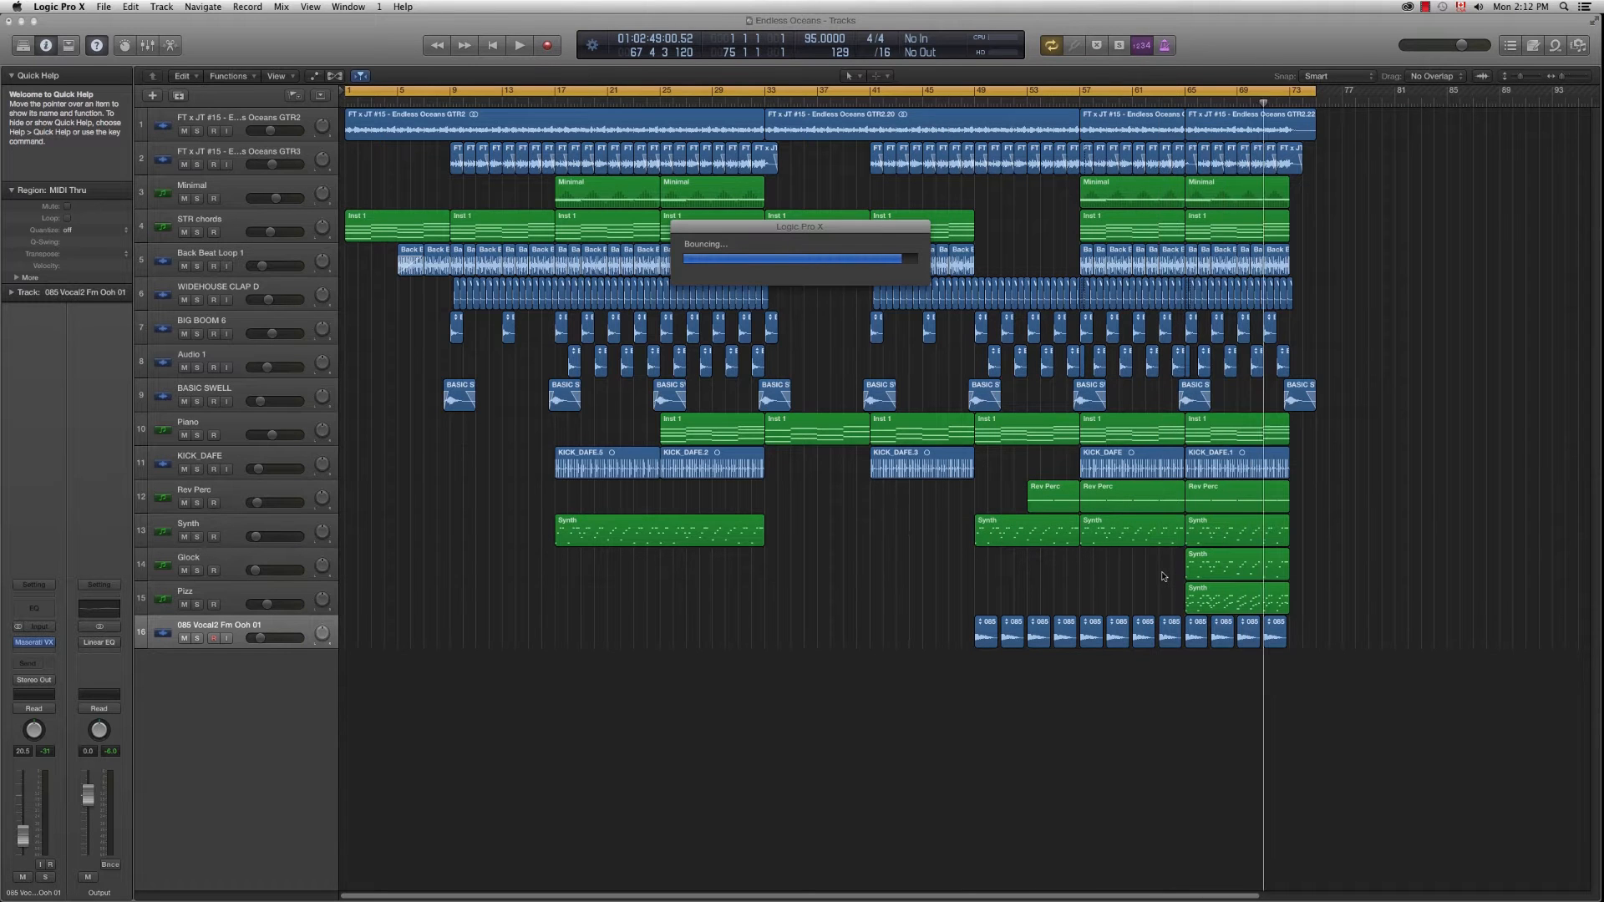
# Step: Switch to Safari and open LANDR's Master a Track page
pyautogui.moveTo(1595, 411)
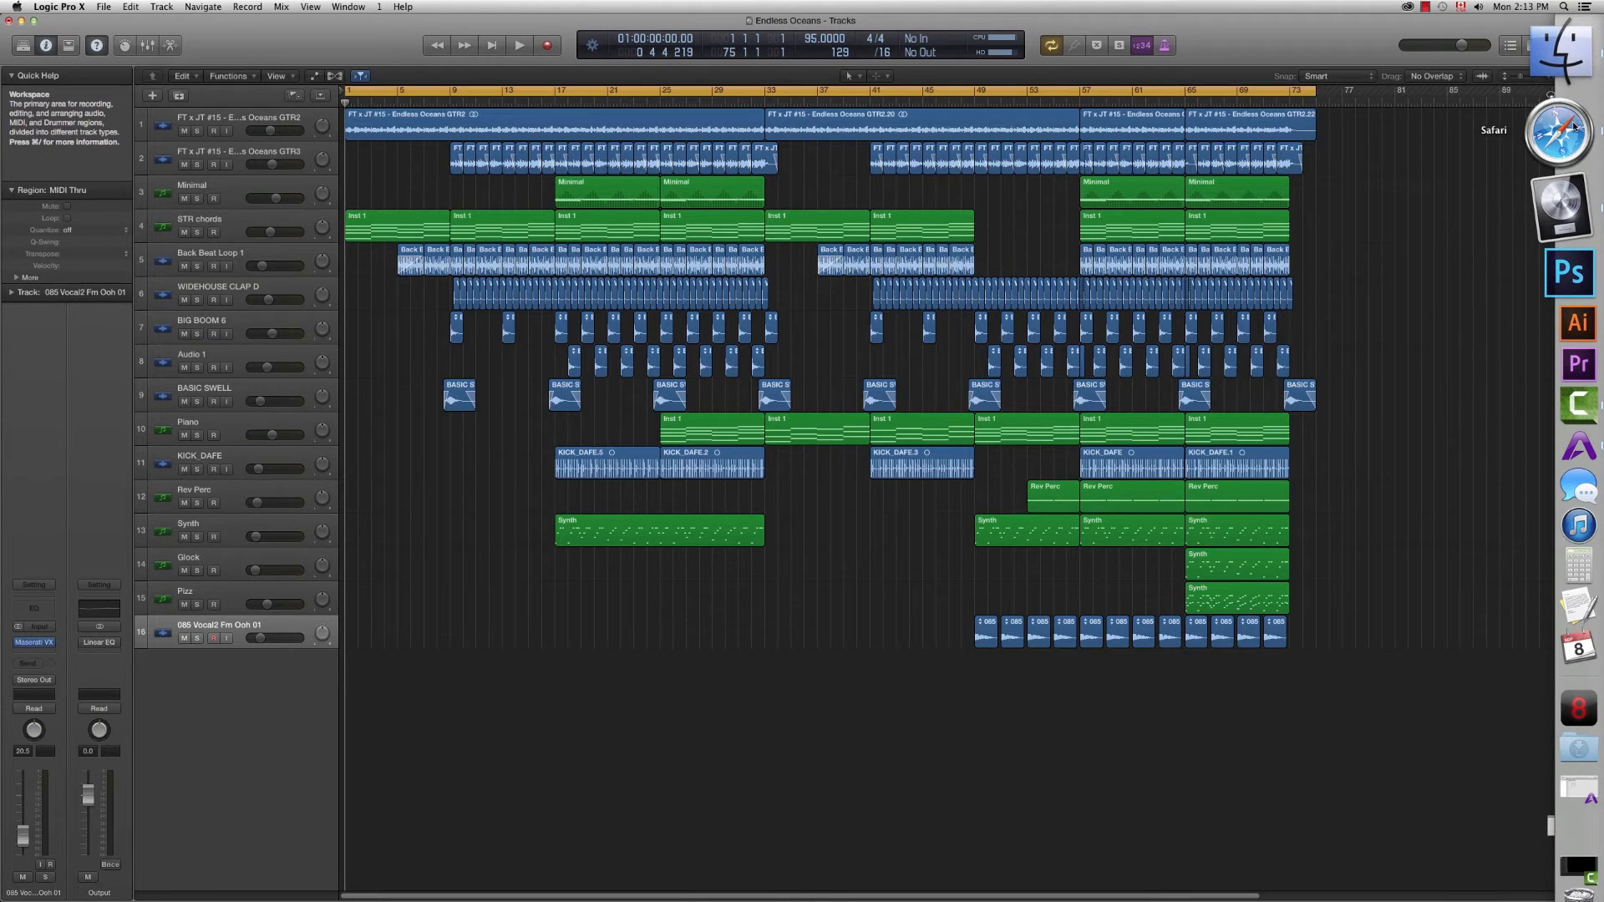
pyautogui.click(1574, 126)
pyautogui.click(163, 77)
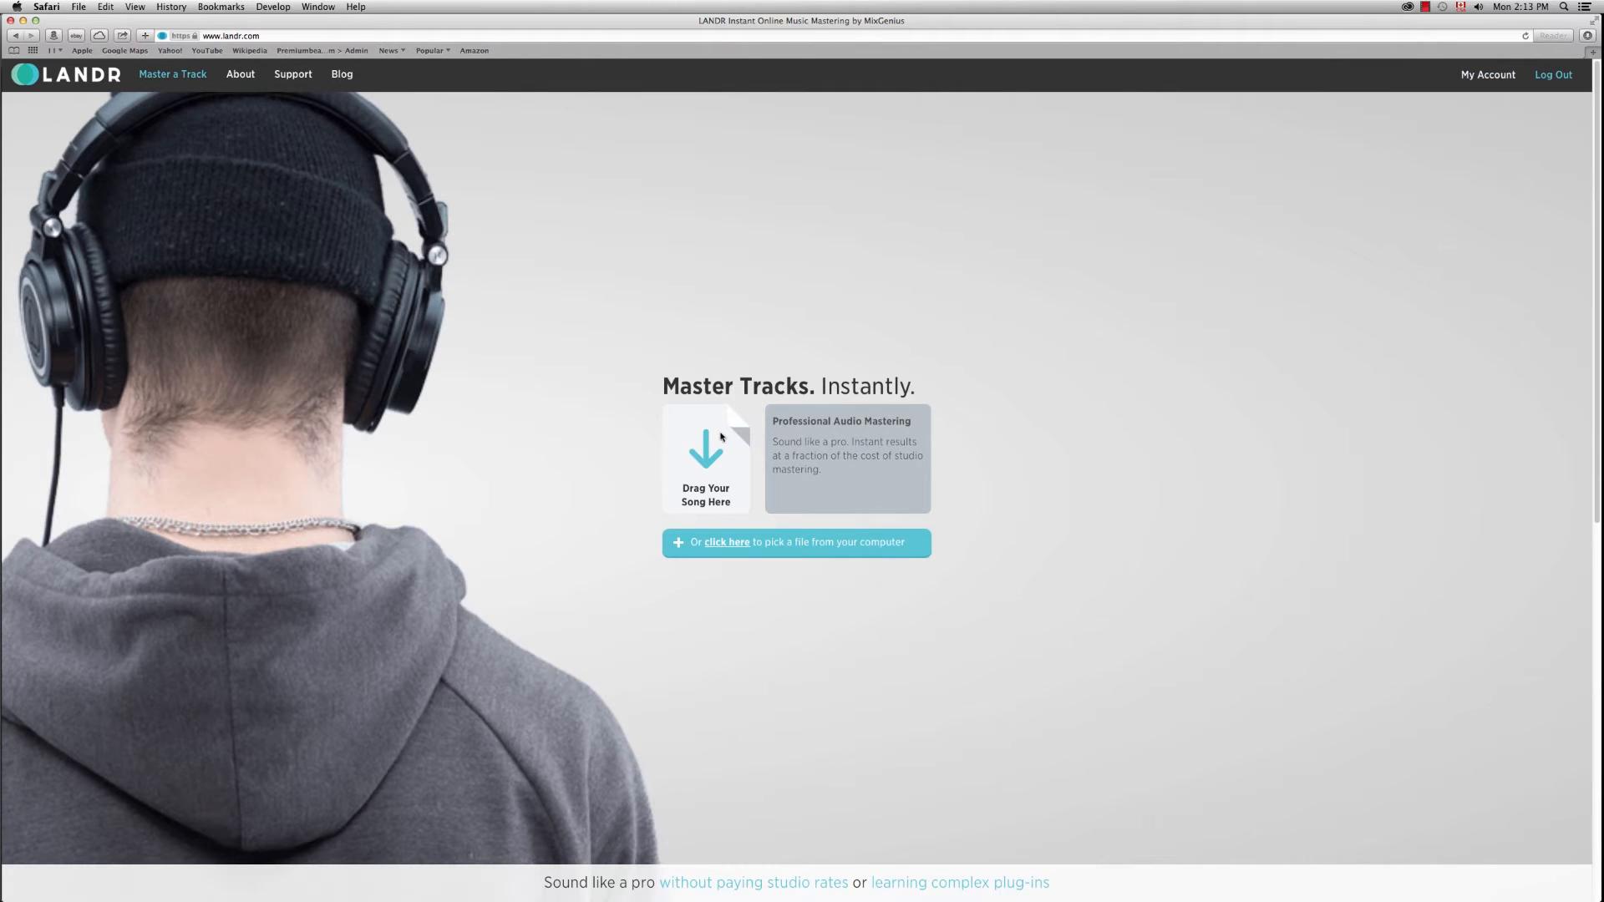
# Step: Upload the Endless Oceans Mix 1 WAV file from the Desktop folder to LANDR and open its mastering preview
pyautogui.moveTo(1591, 159)
pyautogui.click(1570, 104)
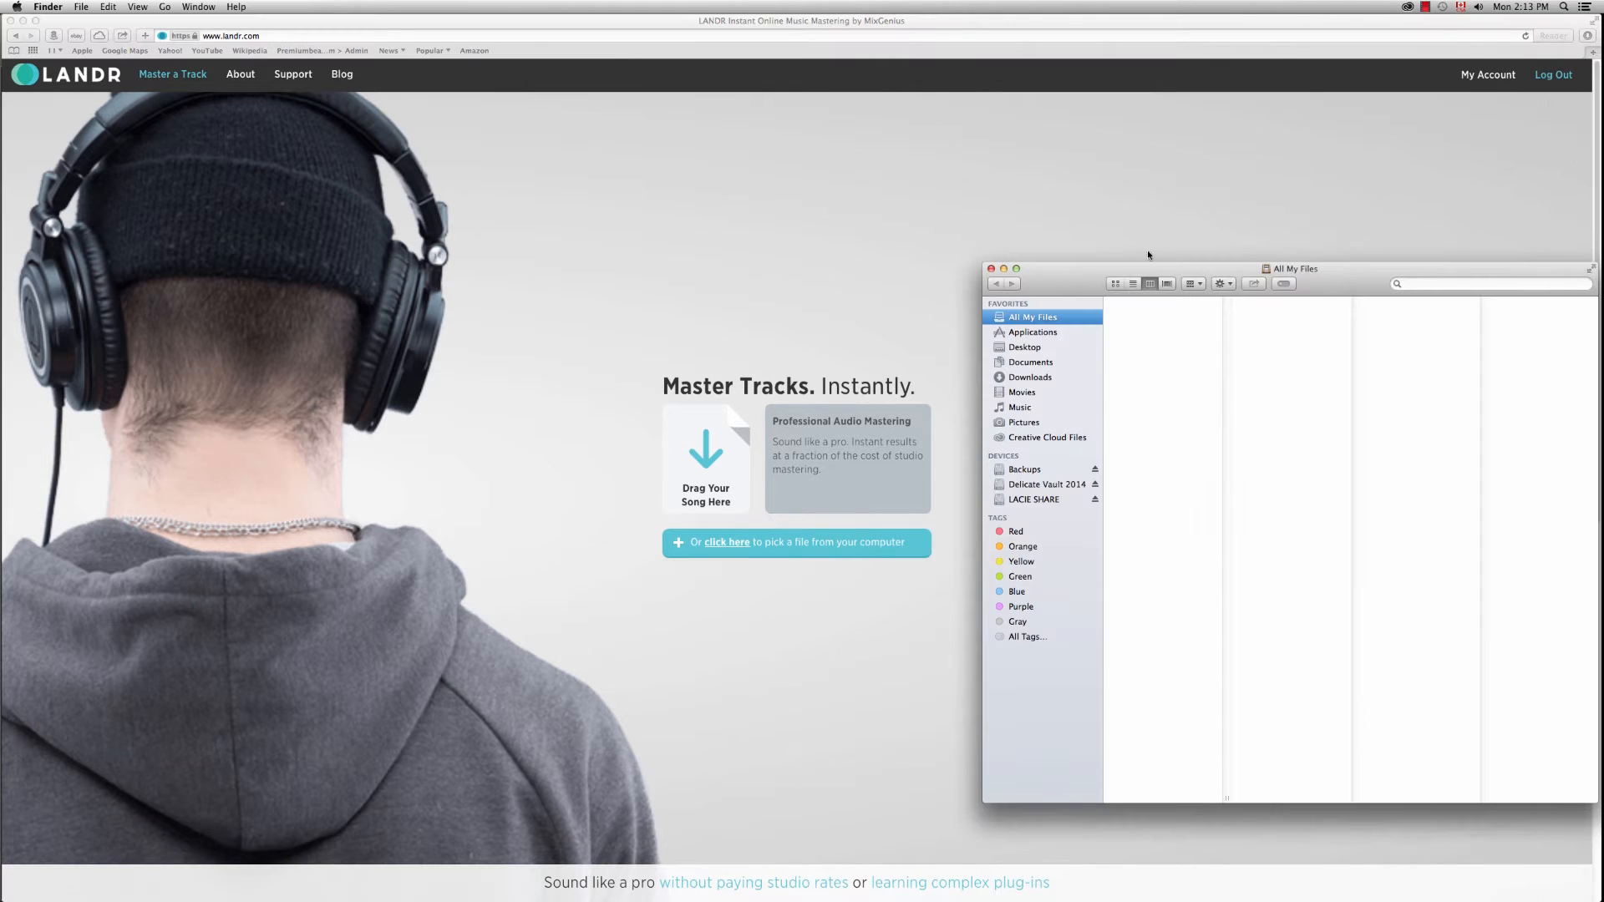
pyautogui.click(1025, 346)
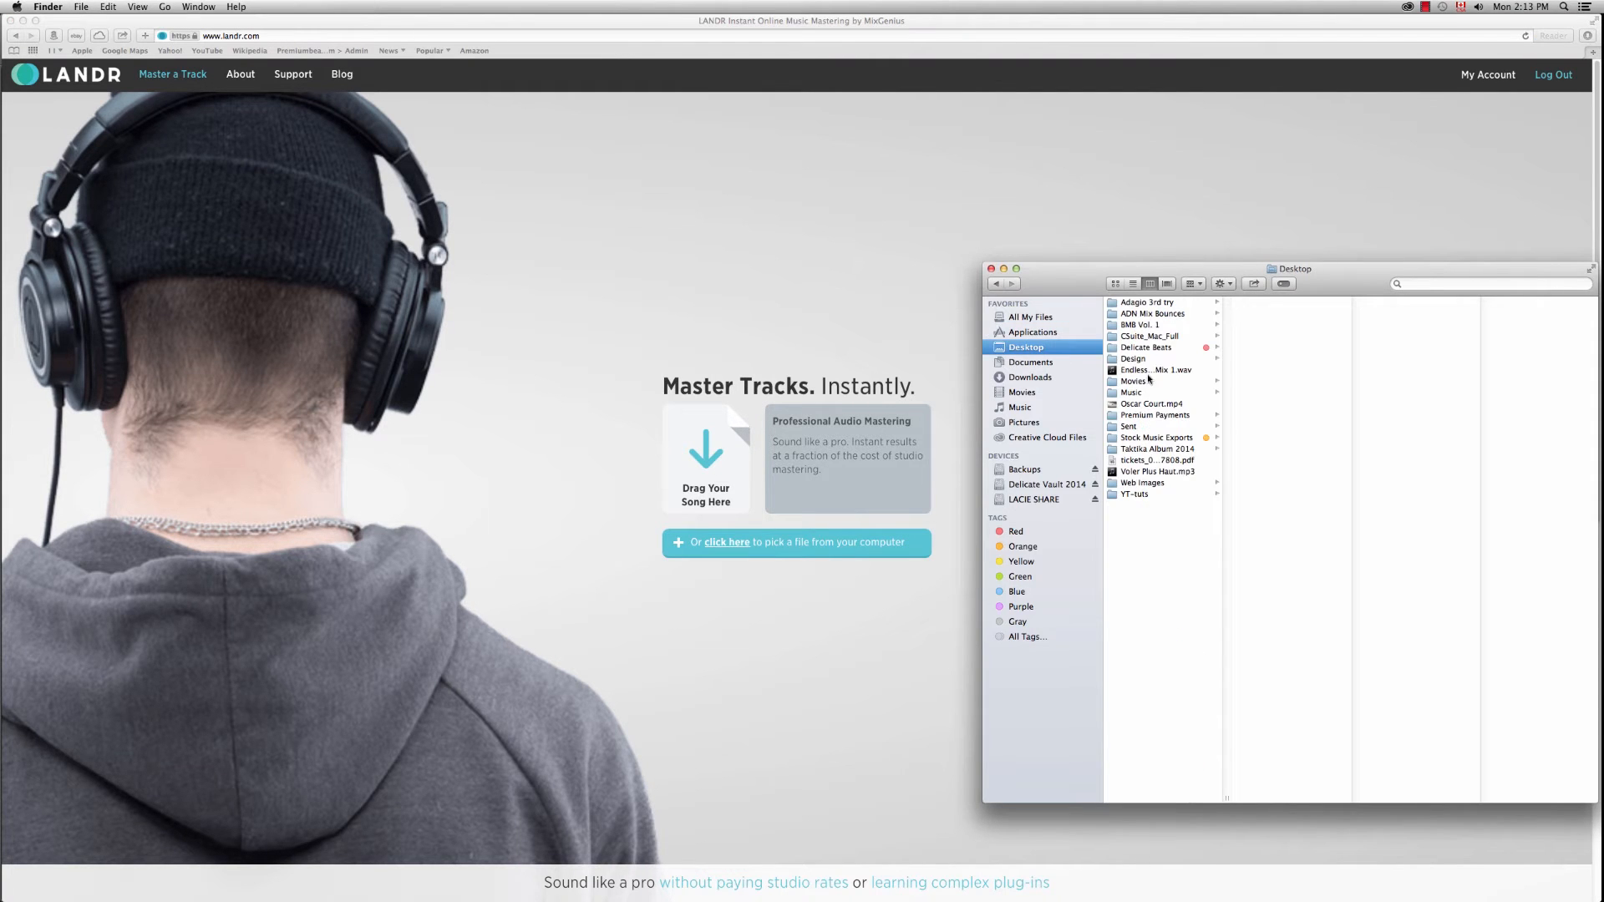
pyautogui.moveTo(1136, 370); pyautogui.dragTo(708, 455)
pyautogui.click(604, 457)
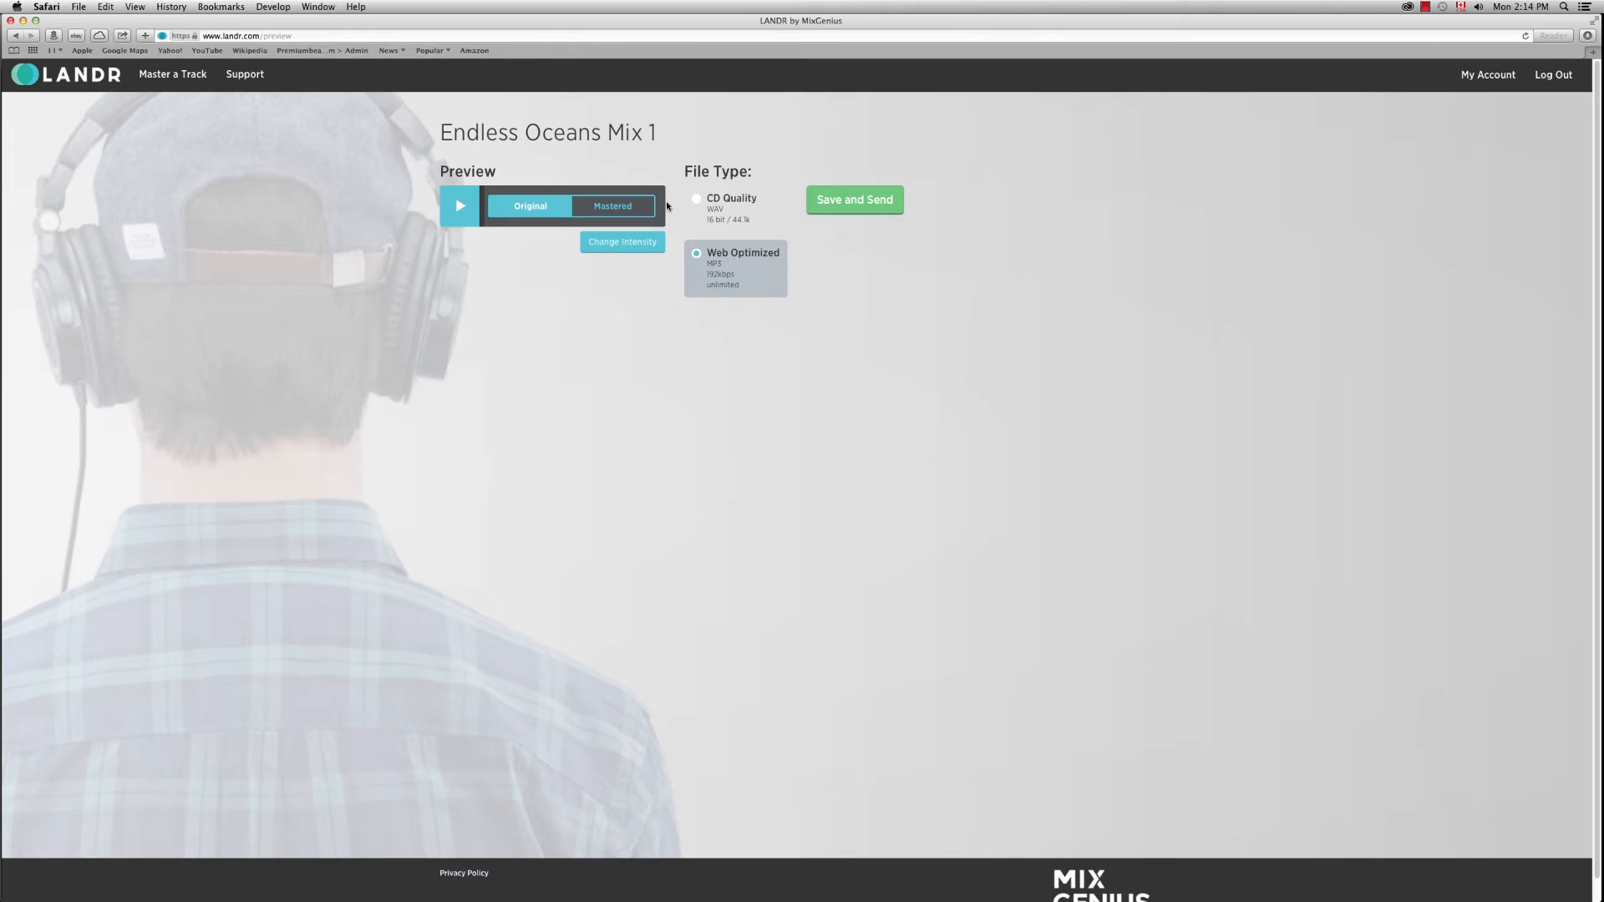
# Step: Save the mastering intensity as Med and send the track for mastering as a CD Quality WAV, 16 bit / 44.1k
pyautogui.click(603, 244)
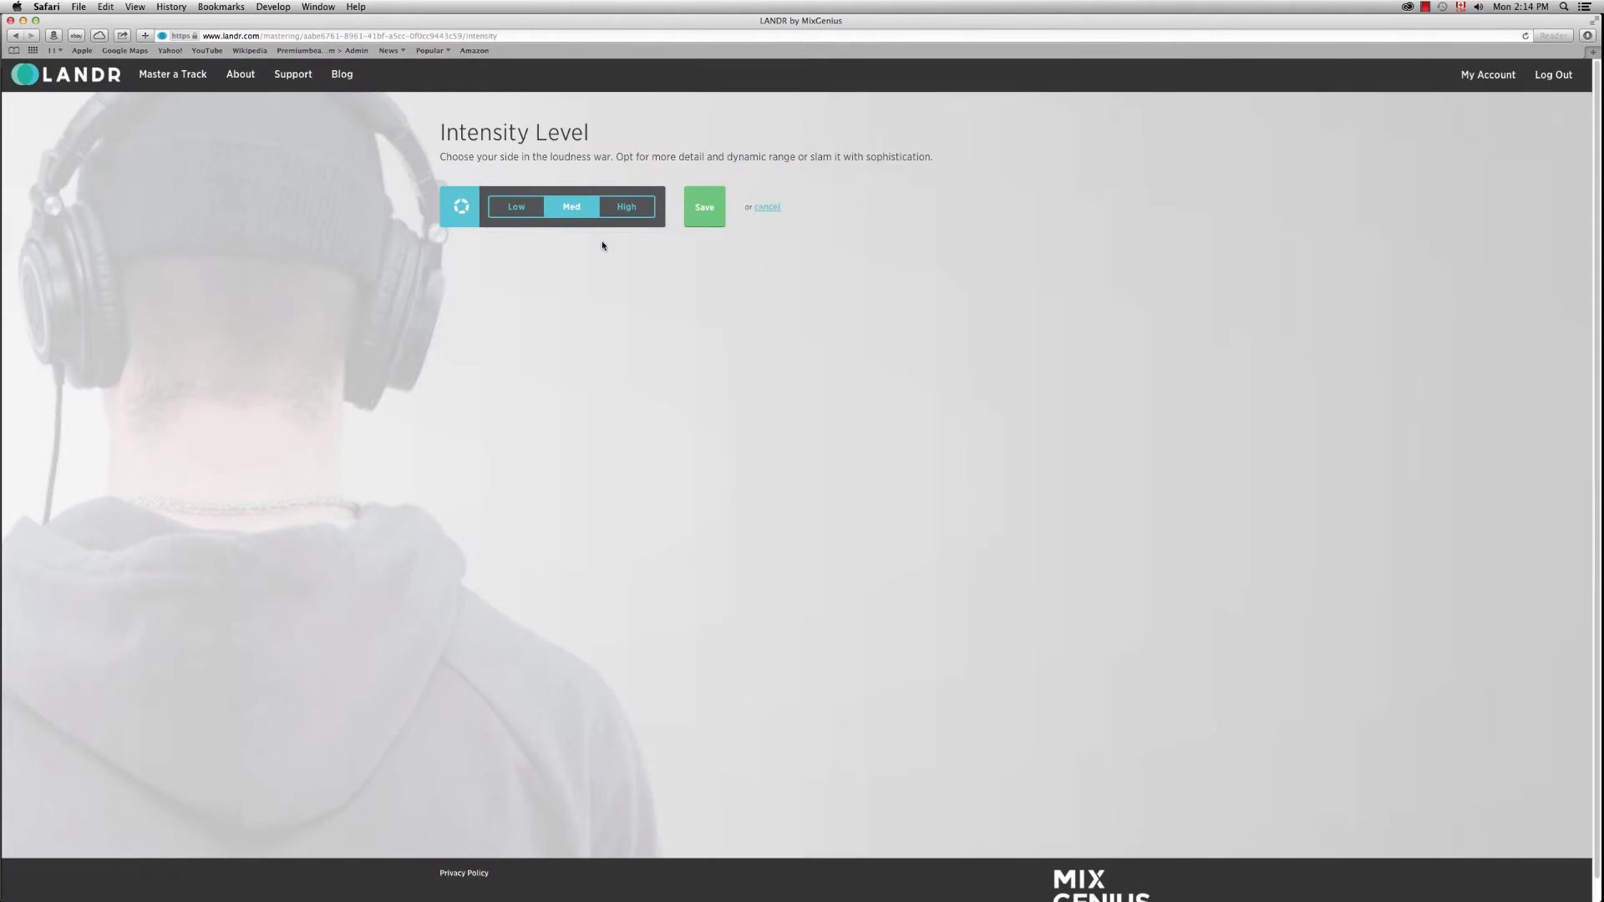
pyautogui.click(502, 213)
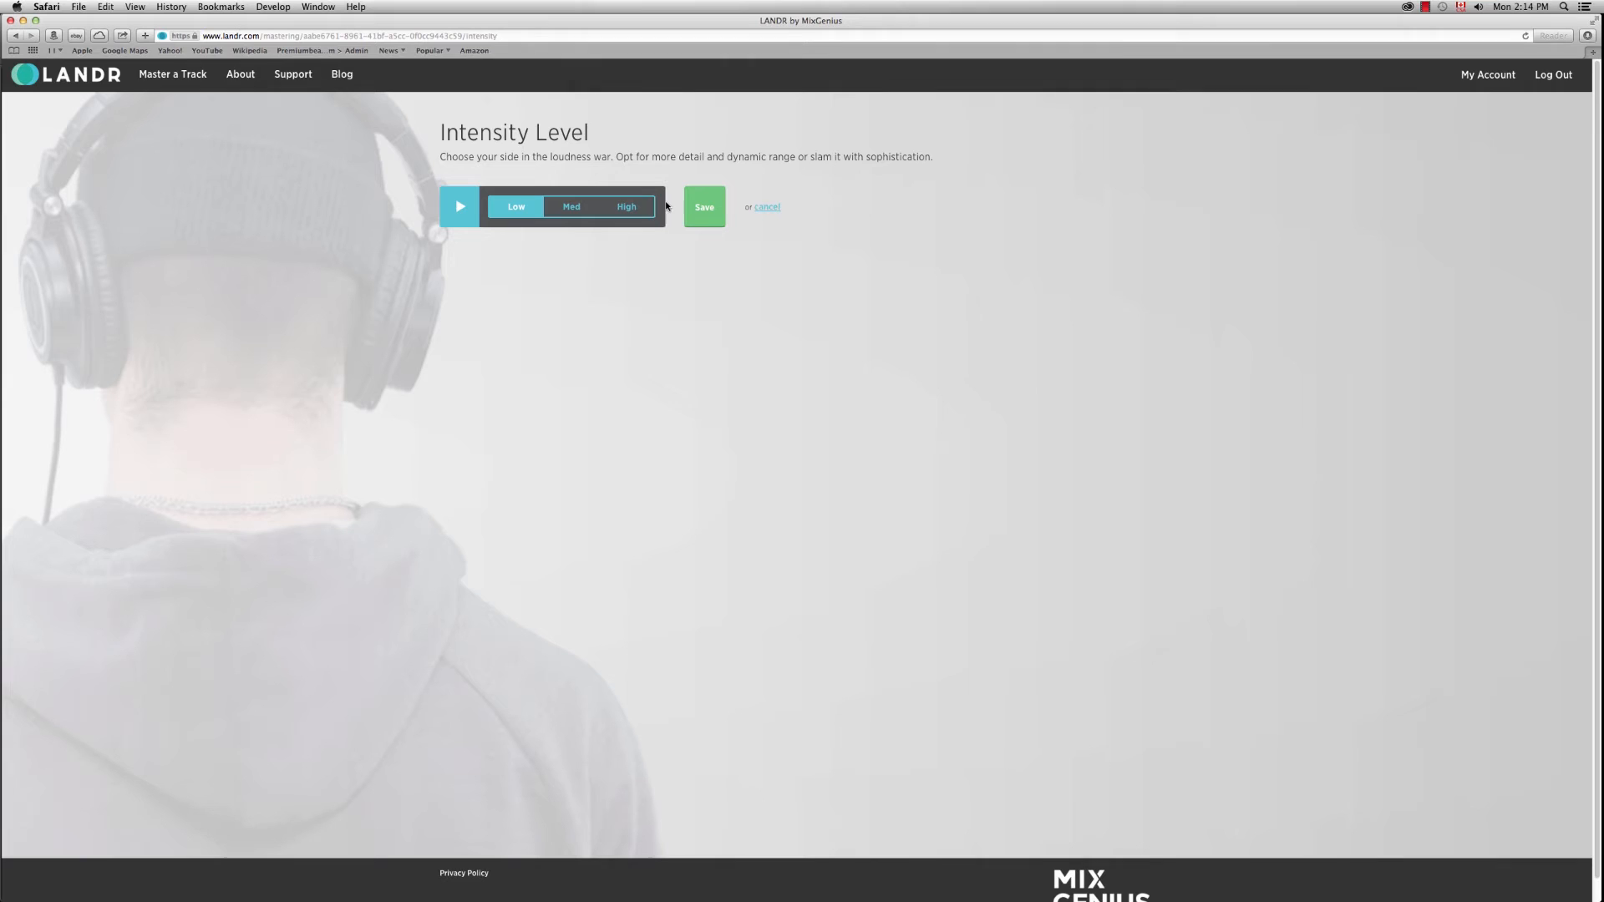
pyautogui.click(569, 207)
pyautogui.click(446, 204)
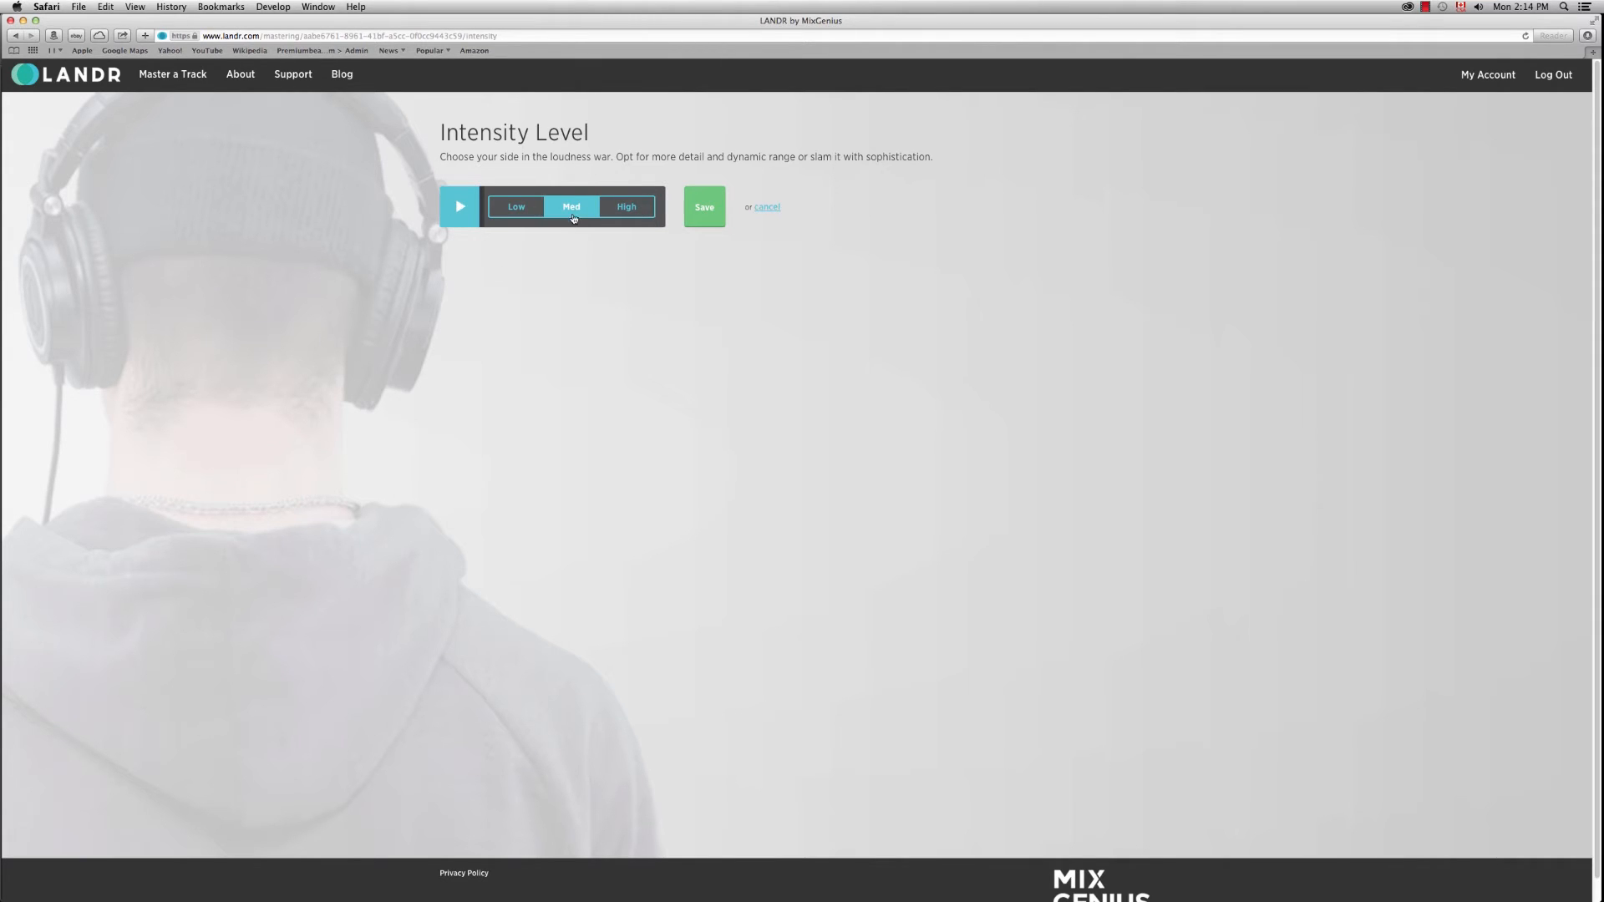
pyautogui.click(709, 208)
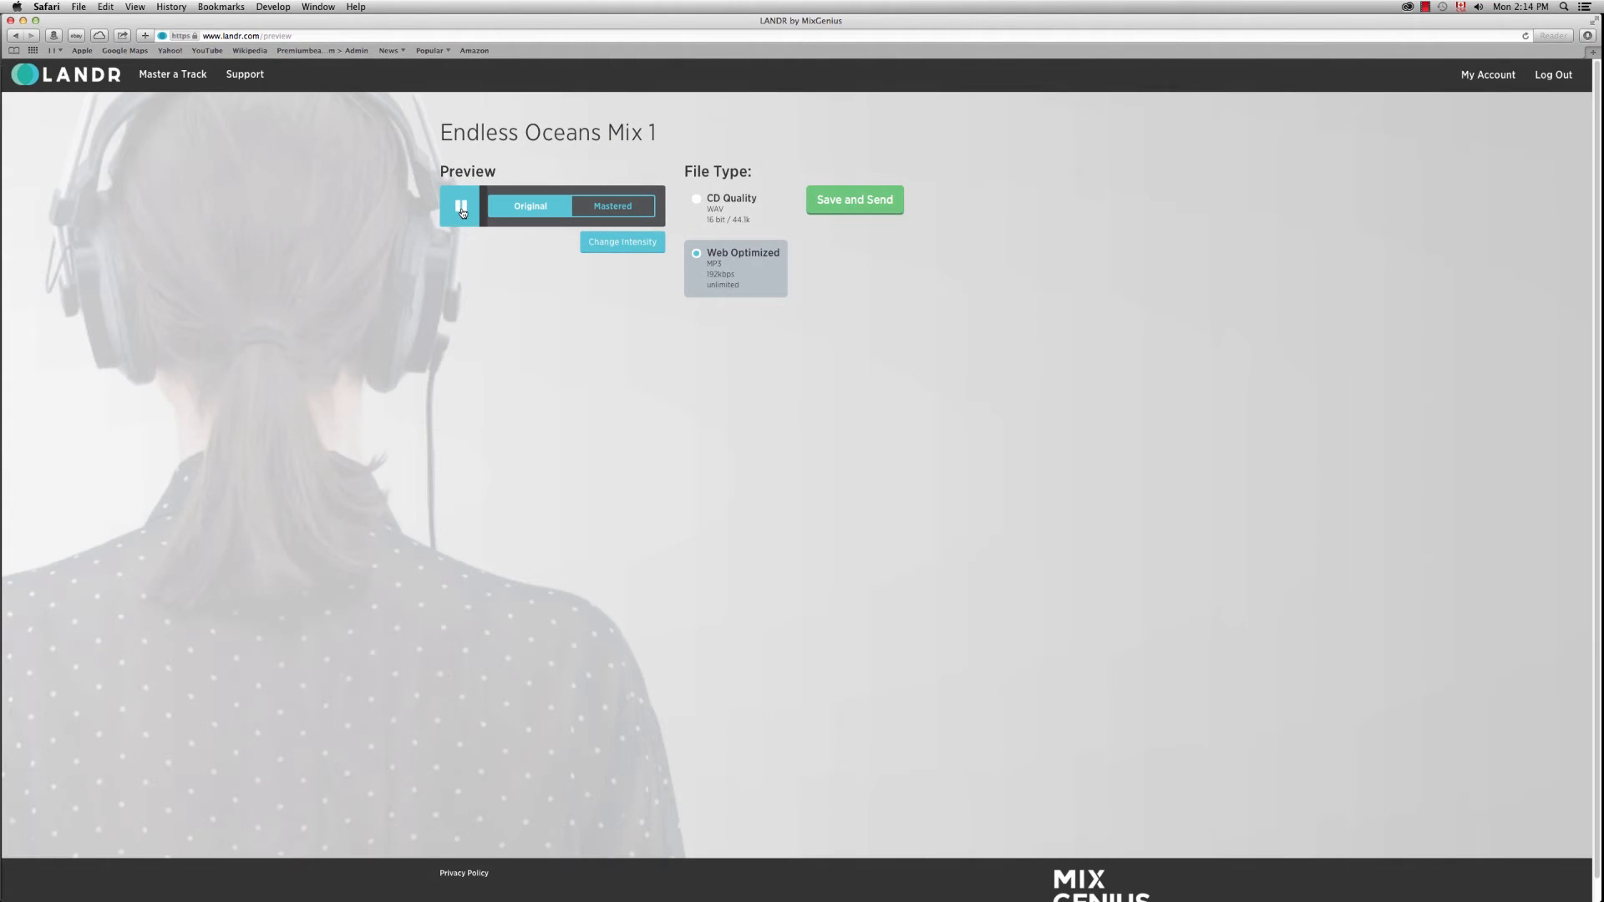
pyautogui.click(702, 206)
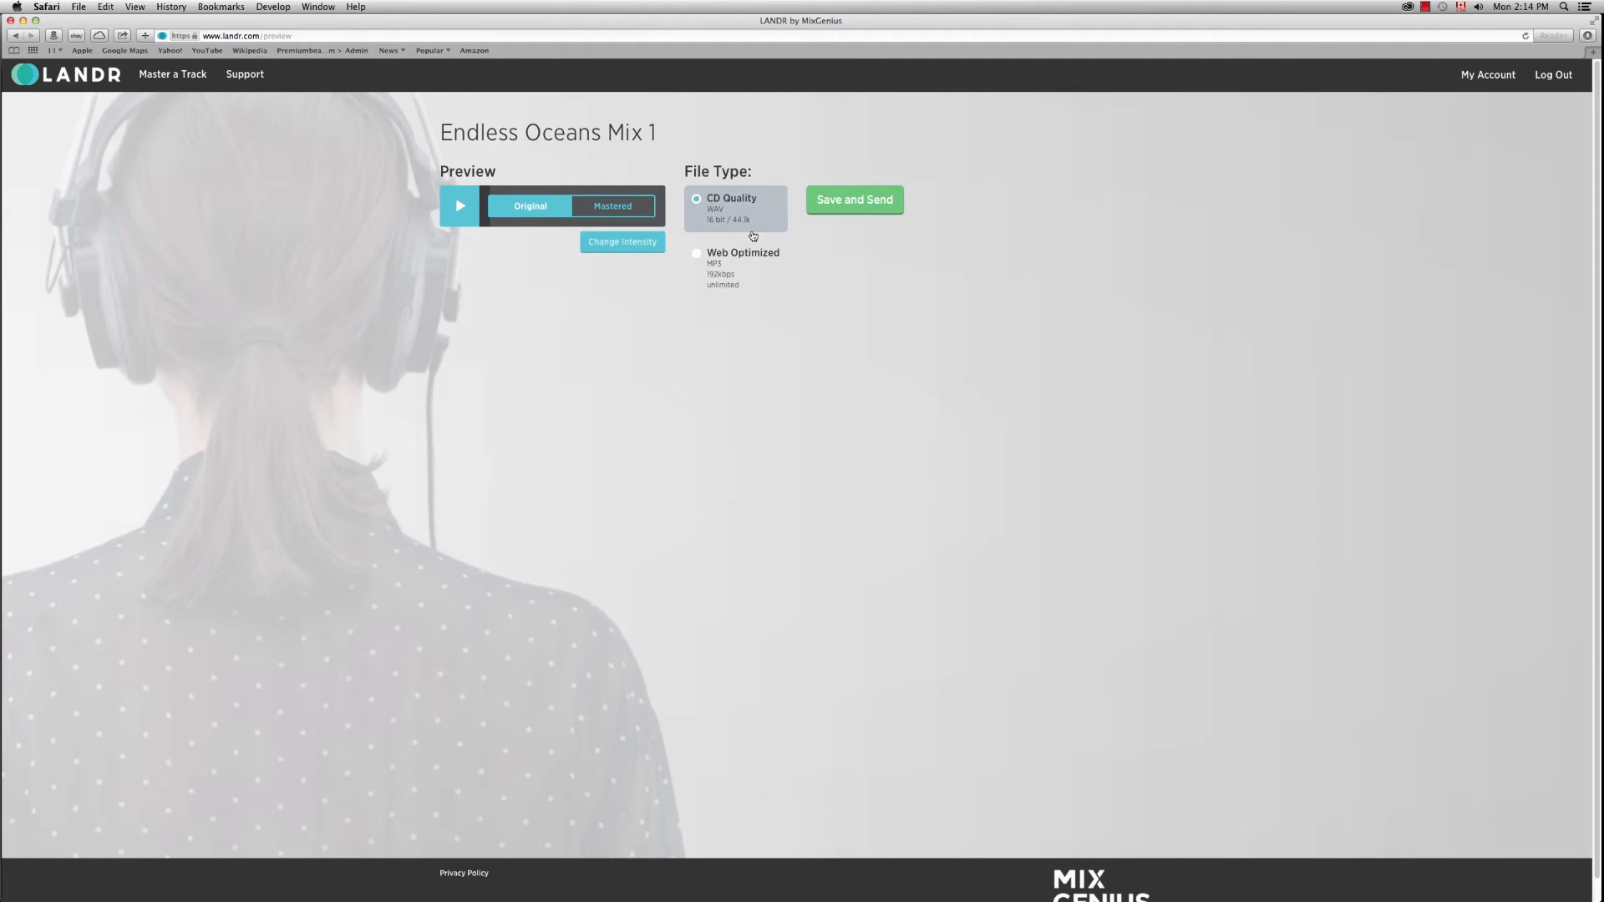
pyautogui.click(836, 205)
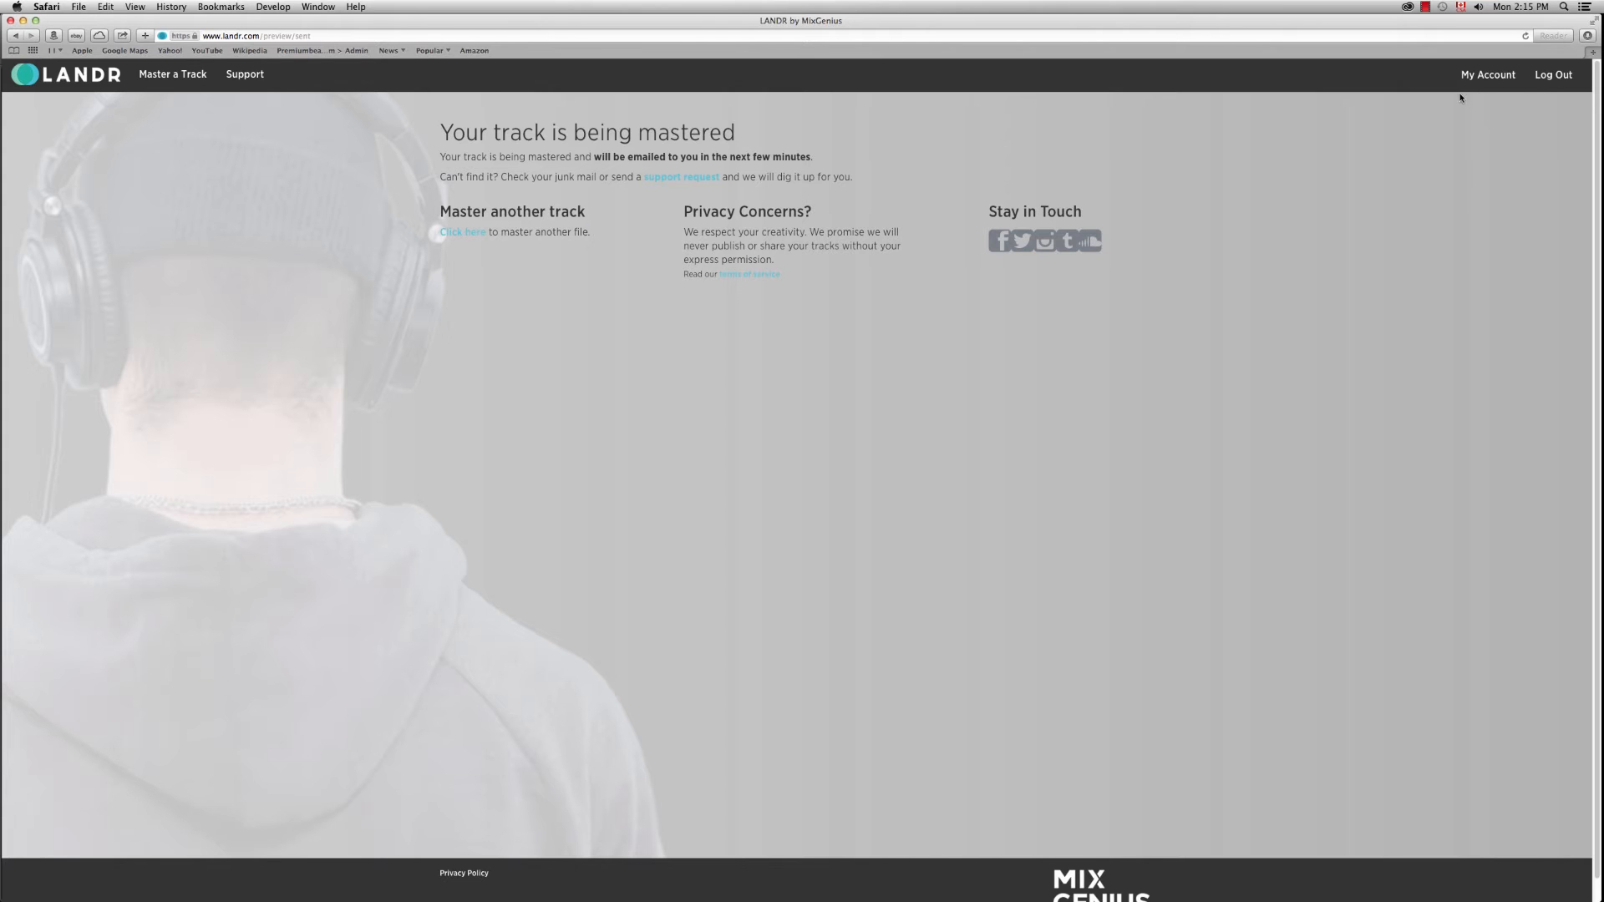
# Step: Open the account's Mastering History and download the newest Endless Oceans Mix 1 master
pyautogui.click(1486, 77)
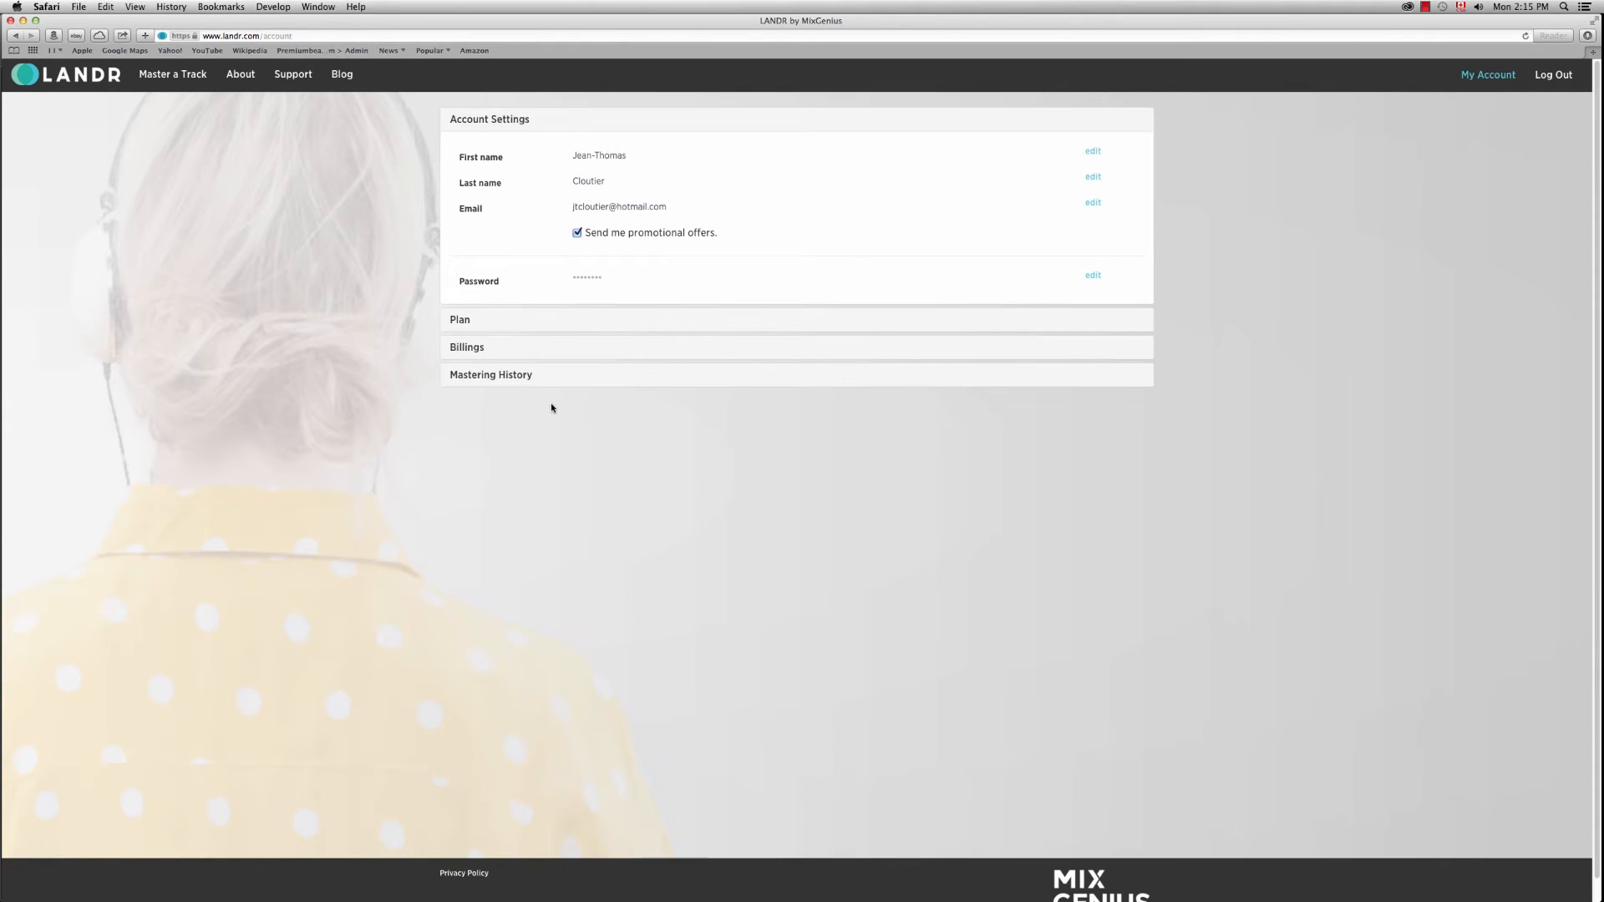
pyautogui.click(474, 376)
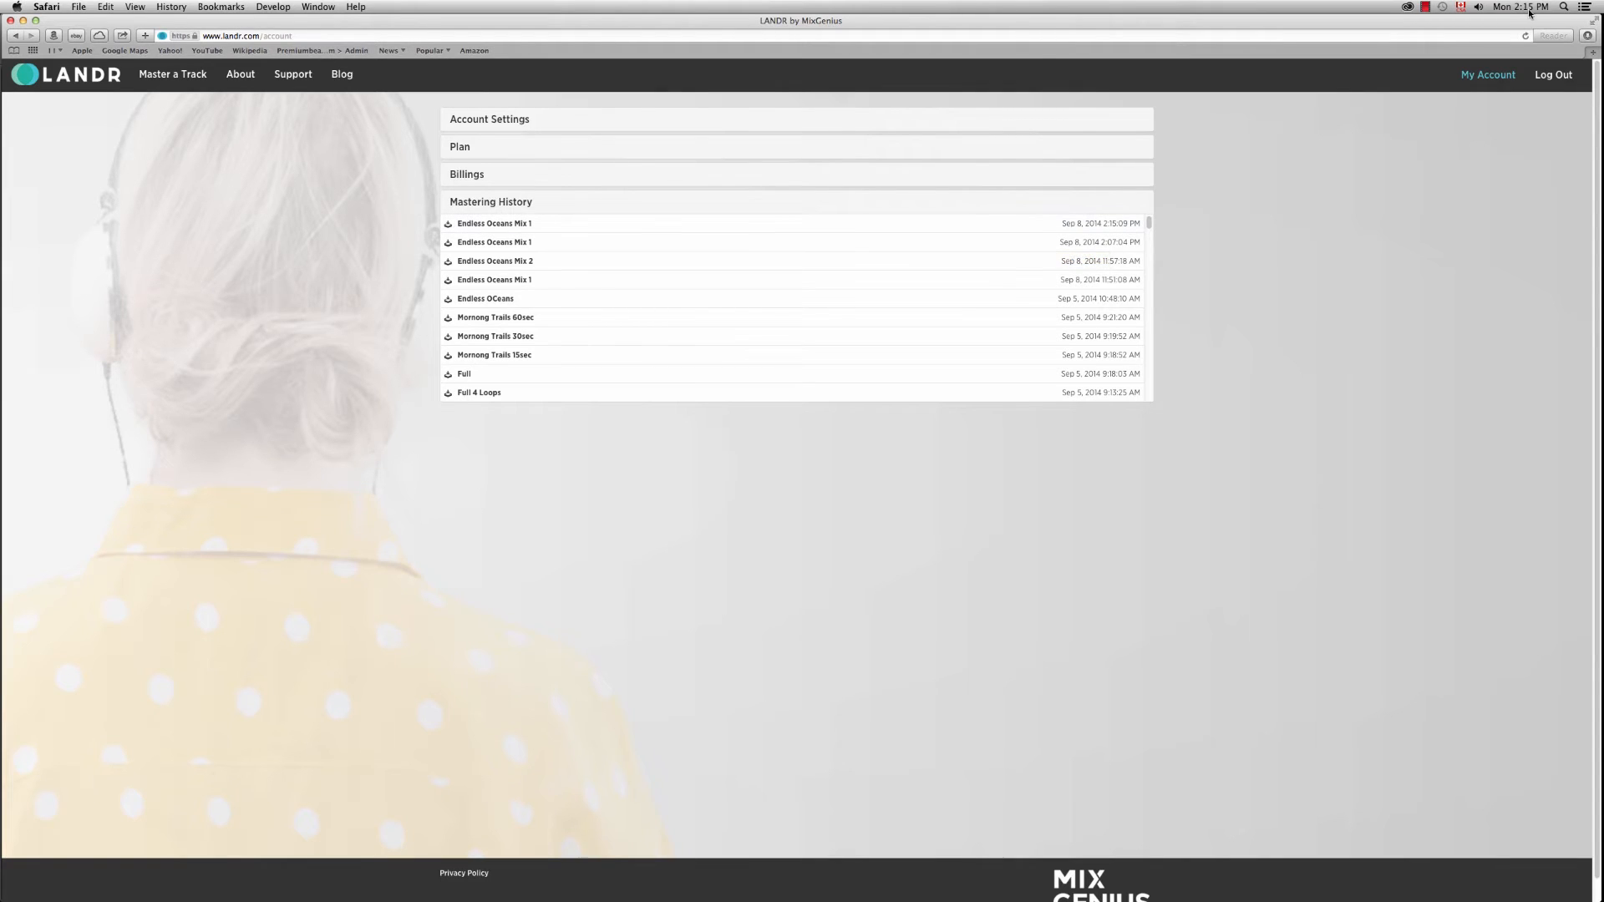
pyautogui.click(497, 228)
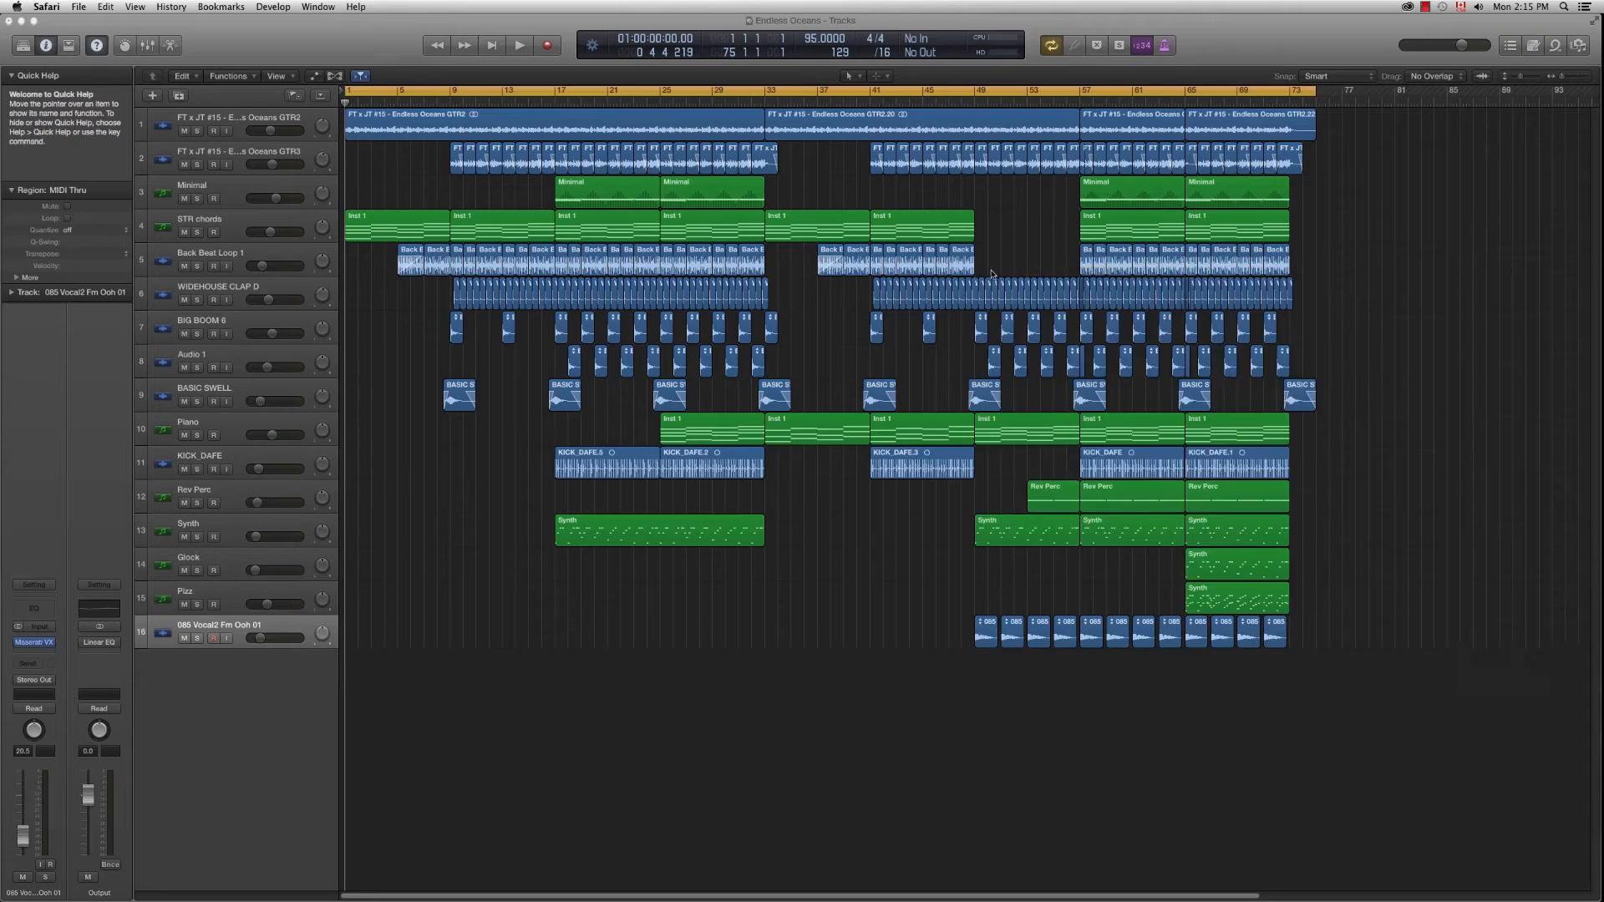
# Step: Import the downloaded LANDR-Endless Oceans Mix 1_1 file into the Logic project on a new track starting at bar 1
pyautogui.click(1578, 668)
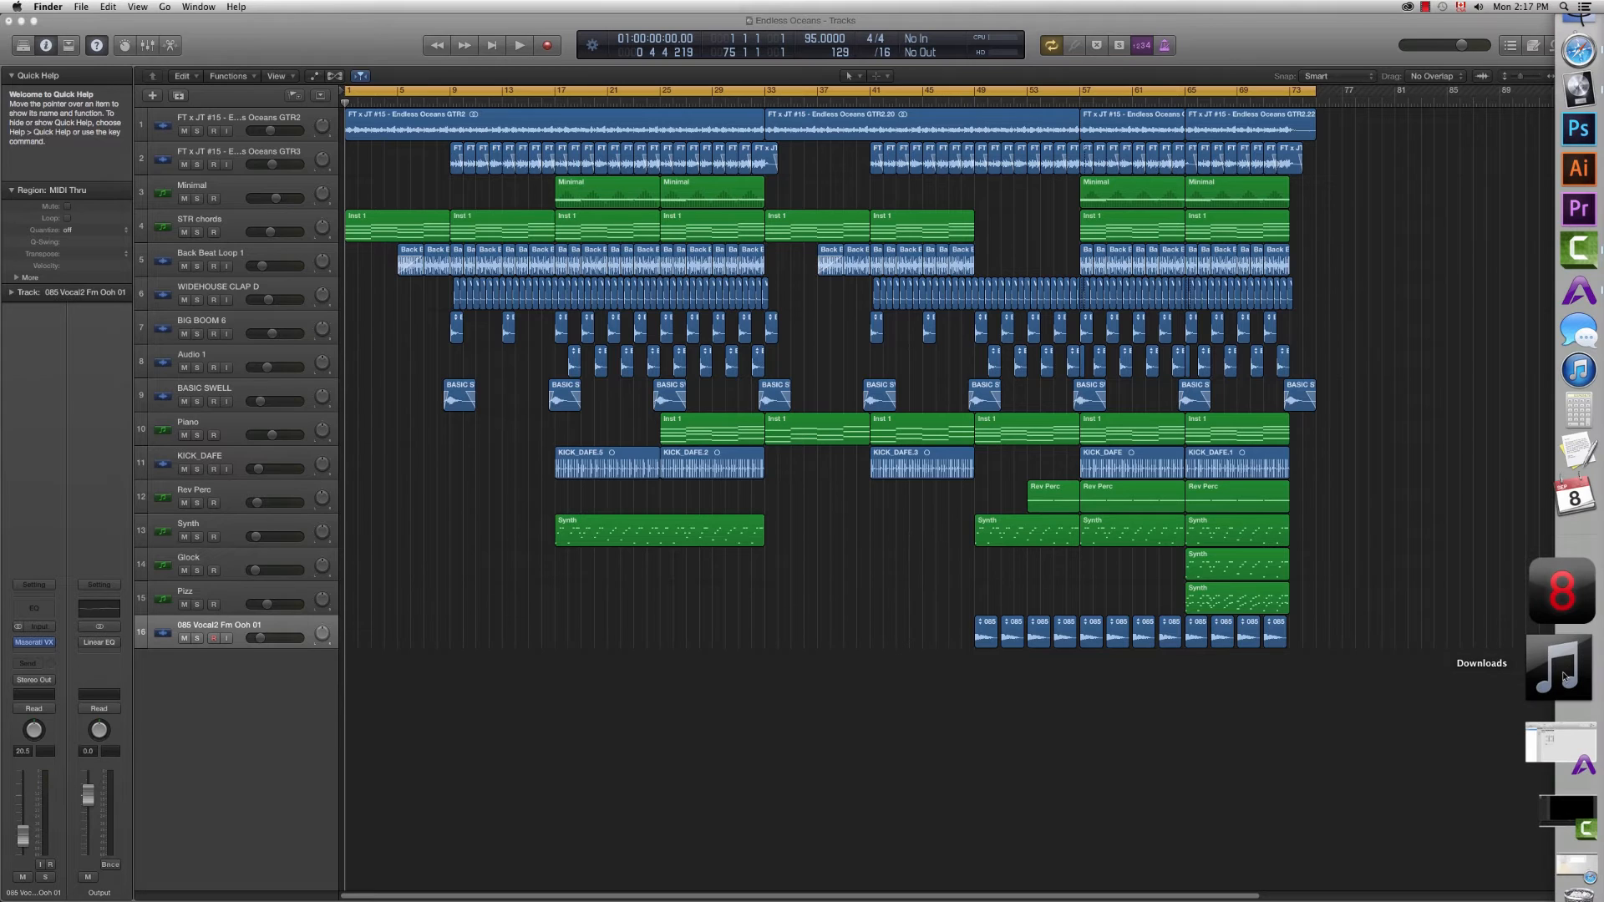
pyautogui.click(1562, 675)
pyautogui.moveTo(1375, 675); pyautogui.dragTo(627, 724)
pyautogui.moveTo(690, 668); pyautogui.dragTo(419, 662)
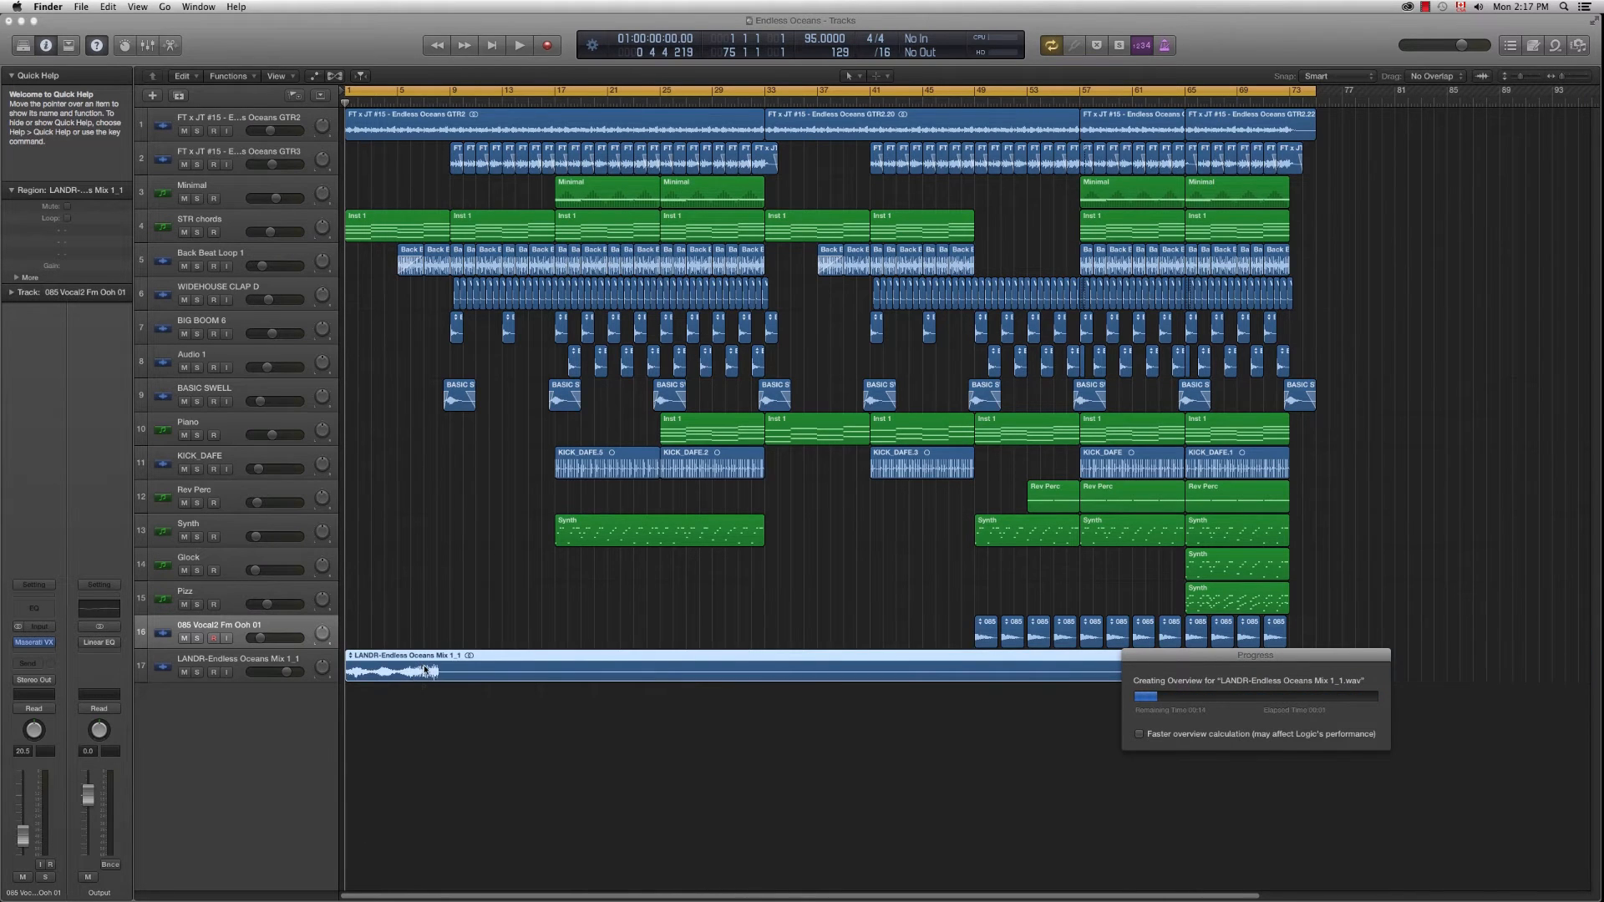
# Step: Solo the imported LANDR track, insert a Channel EQ on it and play it to view its frequency spectrum
pyautogui.click(198, 672)
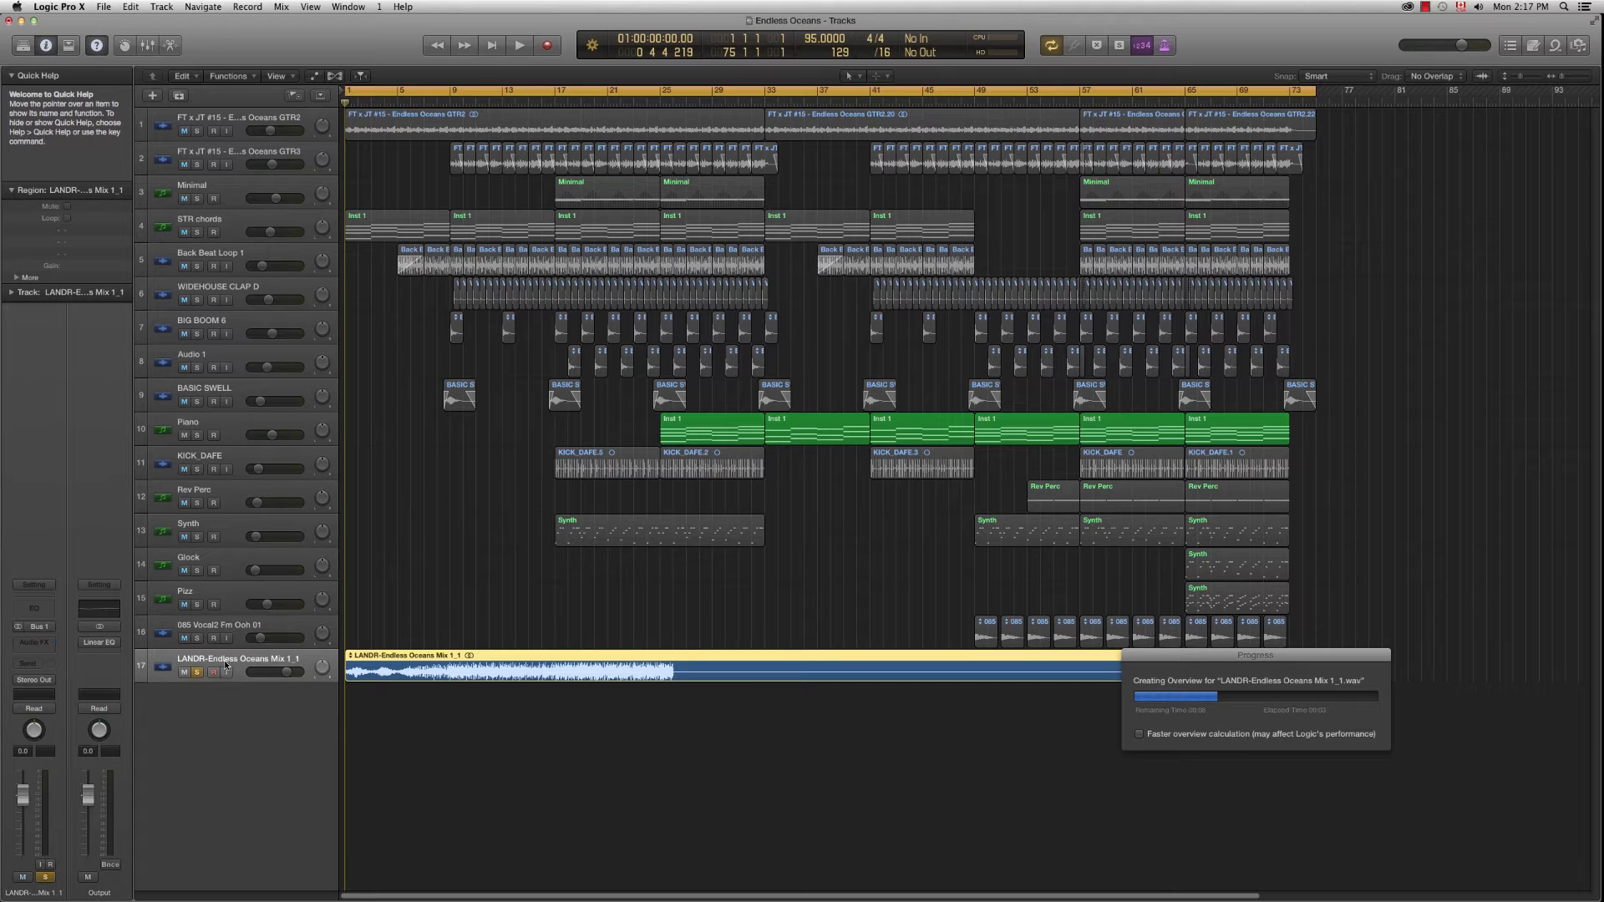
pyautogui.doubleClick(30, 611)
pyautogui.moveTo(352, 51); pyautogui.dragTo(996, 342)
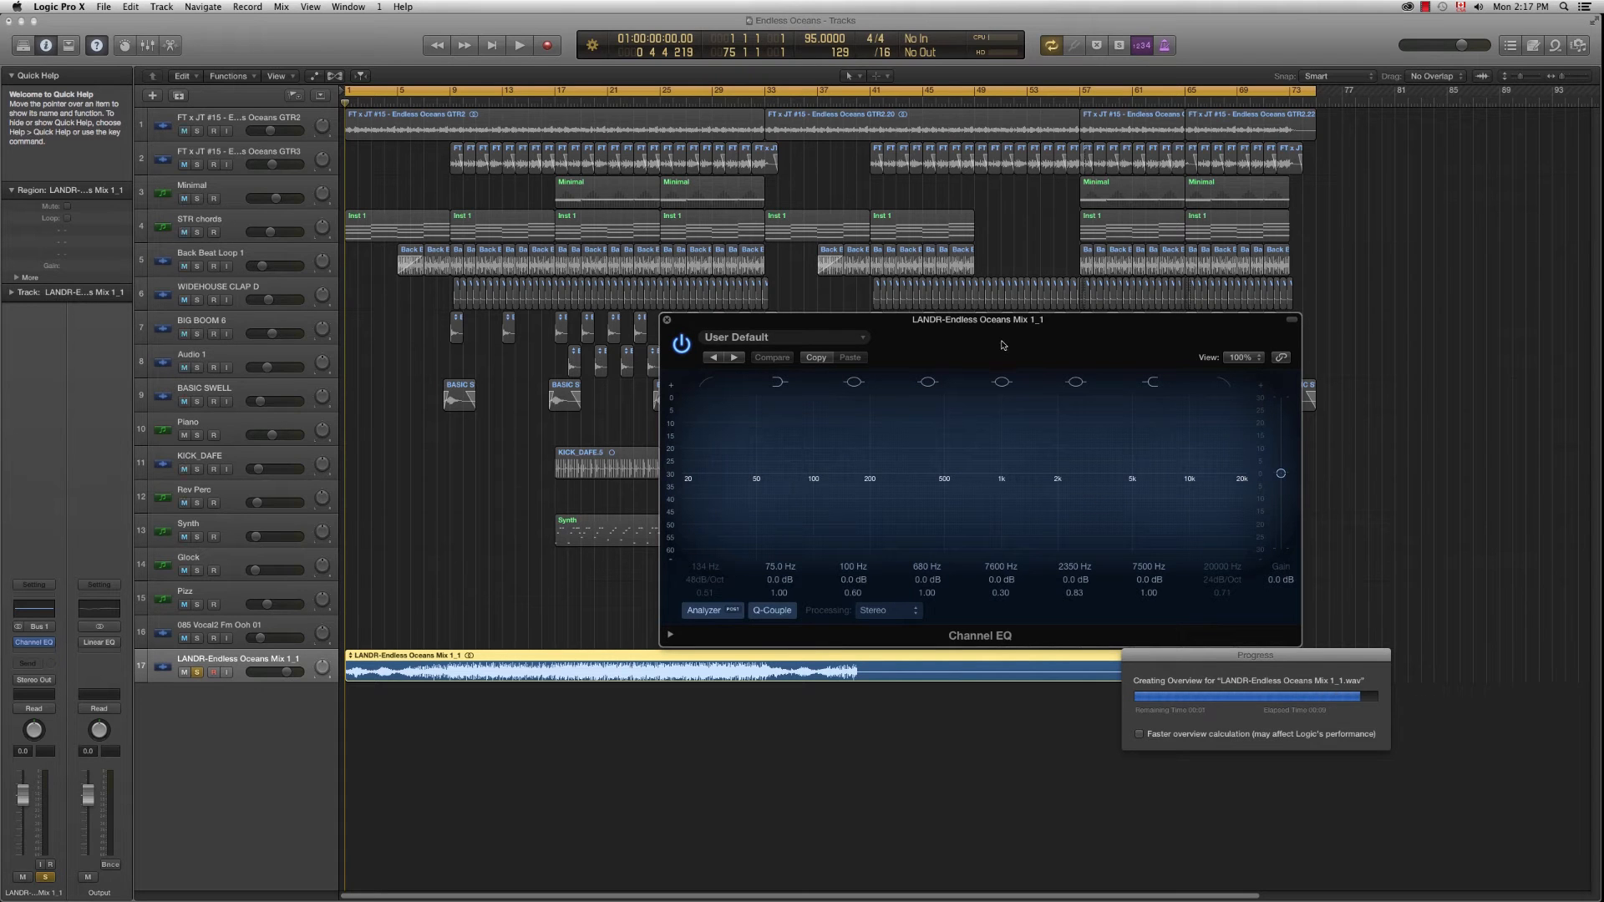
pyautogui.press('space')
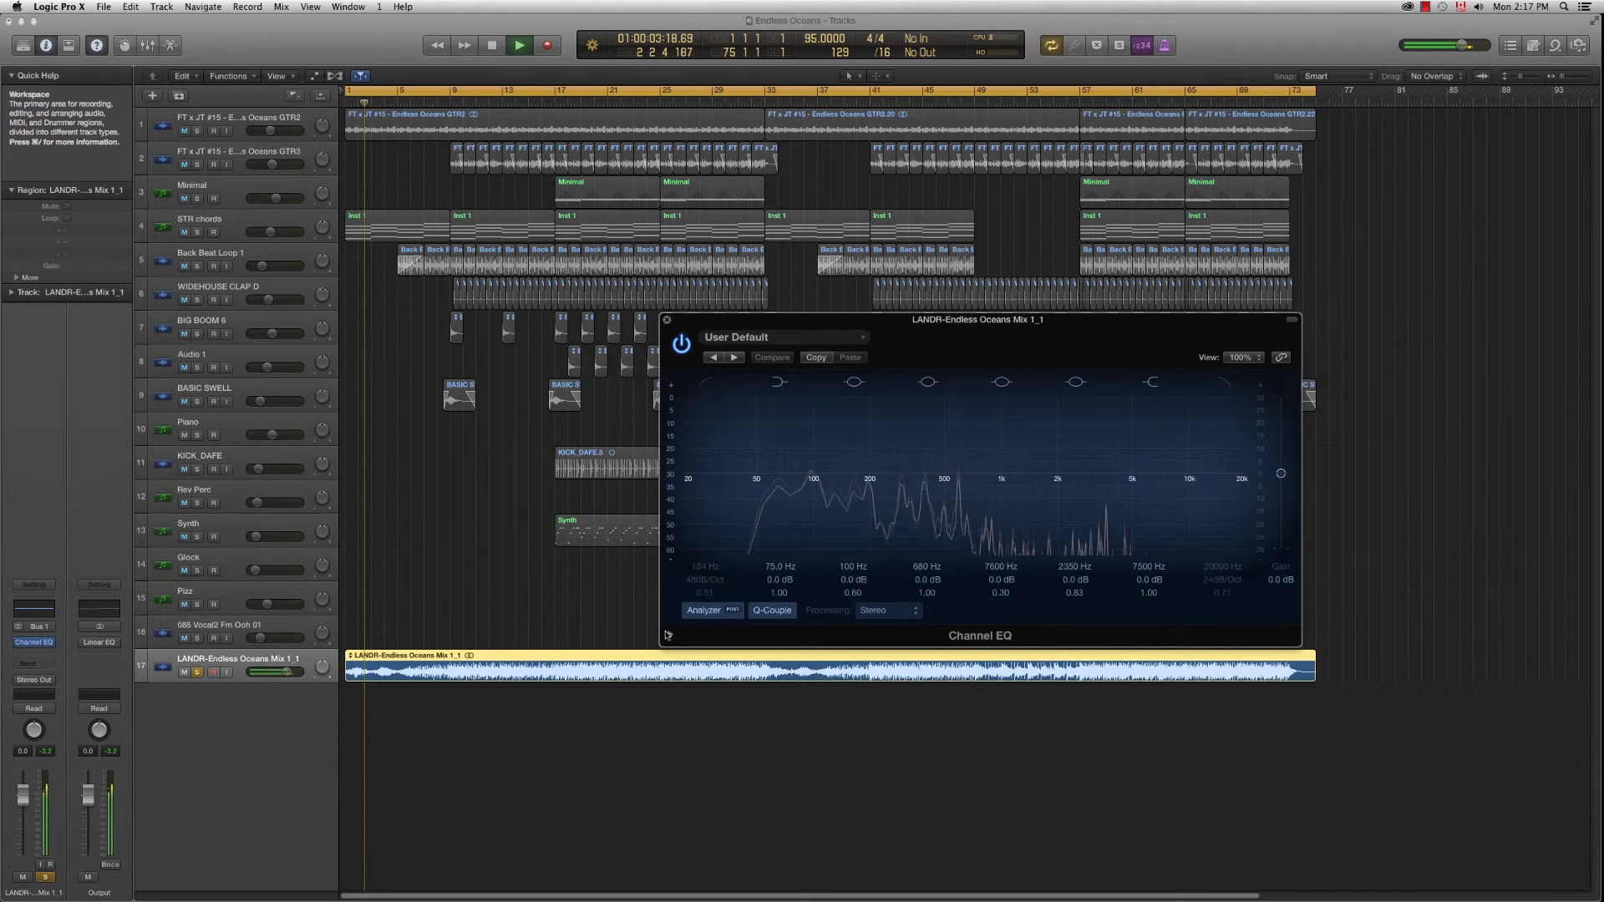
# Step: Mute the LANDR track and play the song from bar 17
pyautogui.click(184, 673)
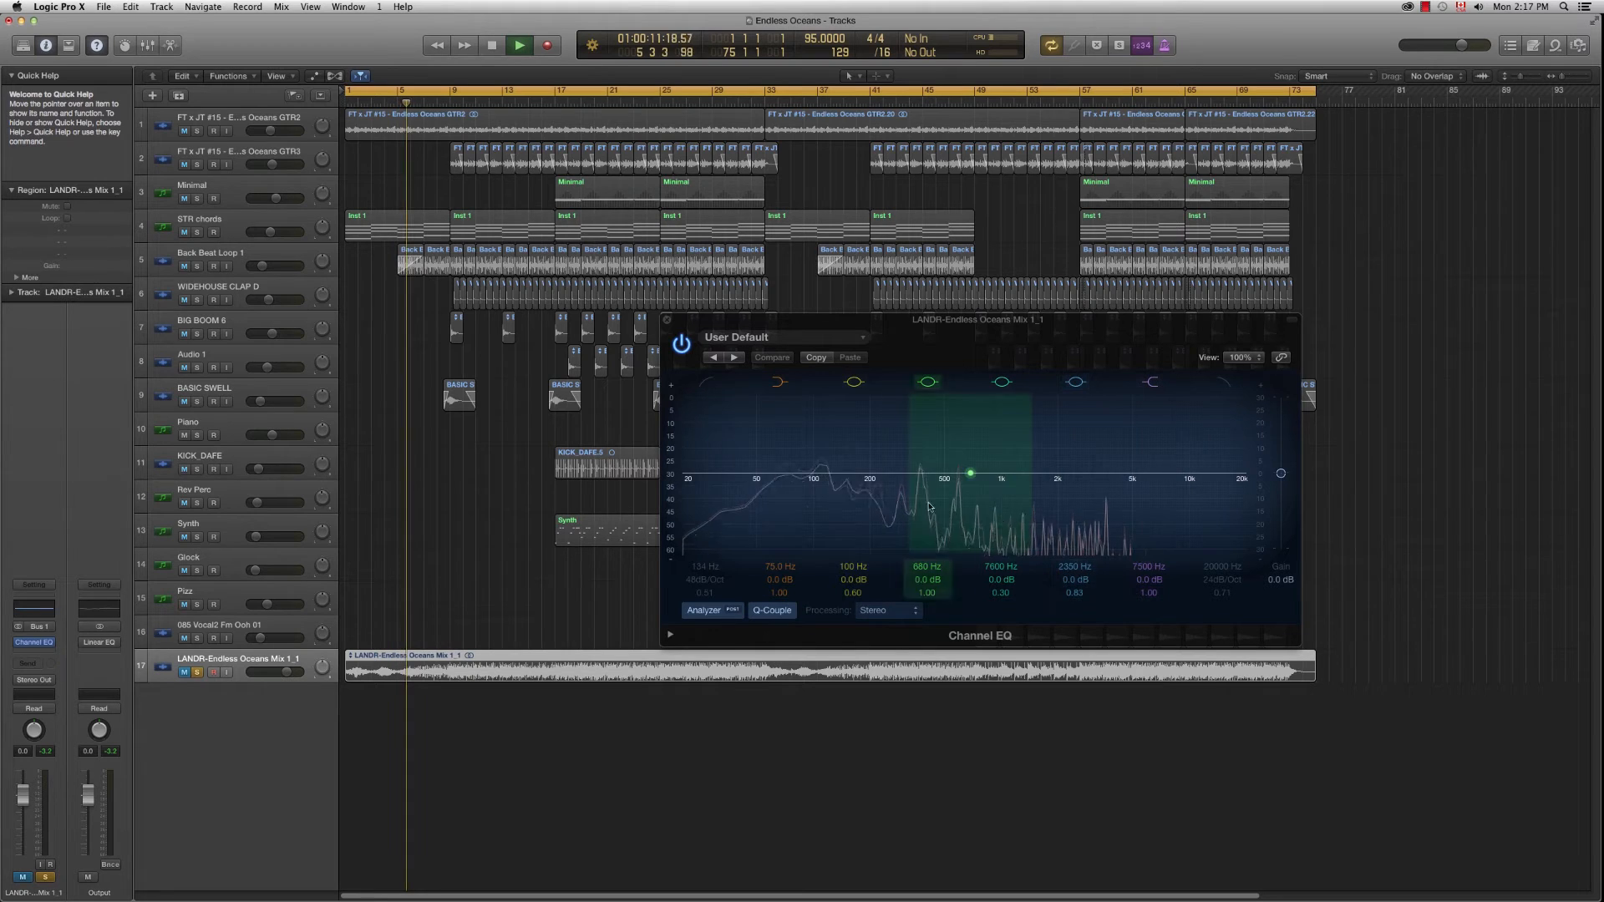
pyautogui.click(552, 103)
pyautogui.press('space')
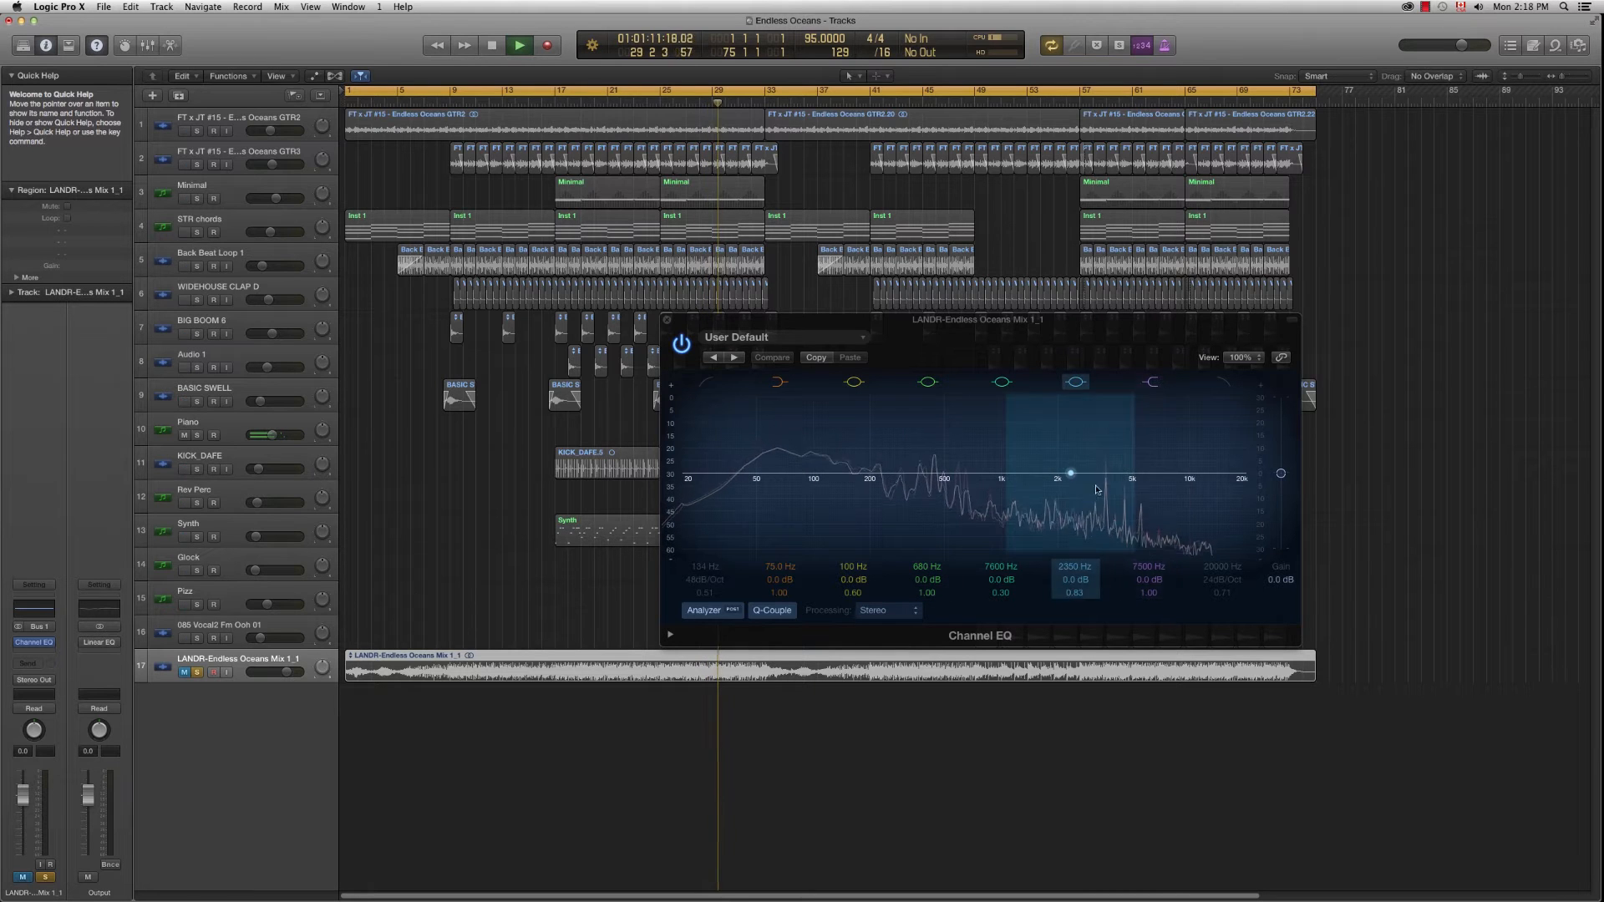
# Step: Move the Channel EQ's 2350 Hz band to 1940 Hz, close the EQ window and stop playback
pyautogui.moveTo(1071, 474)
pyautogui.mouseDown()
pyautogui.moveTo(1101, 473)
pyautogui.moveTo(1055, 473)
pyautogui.mouseUp()
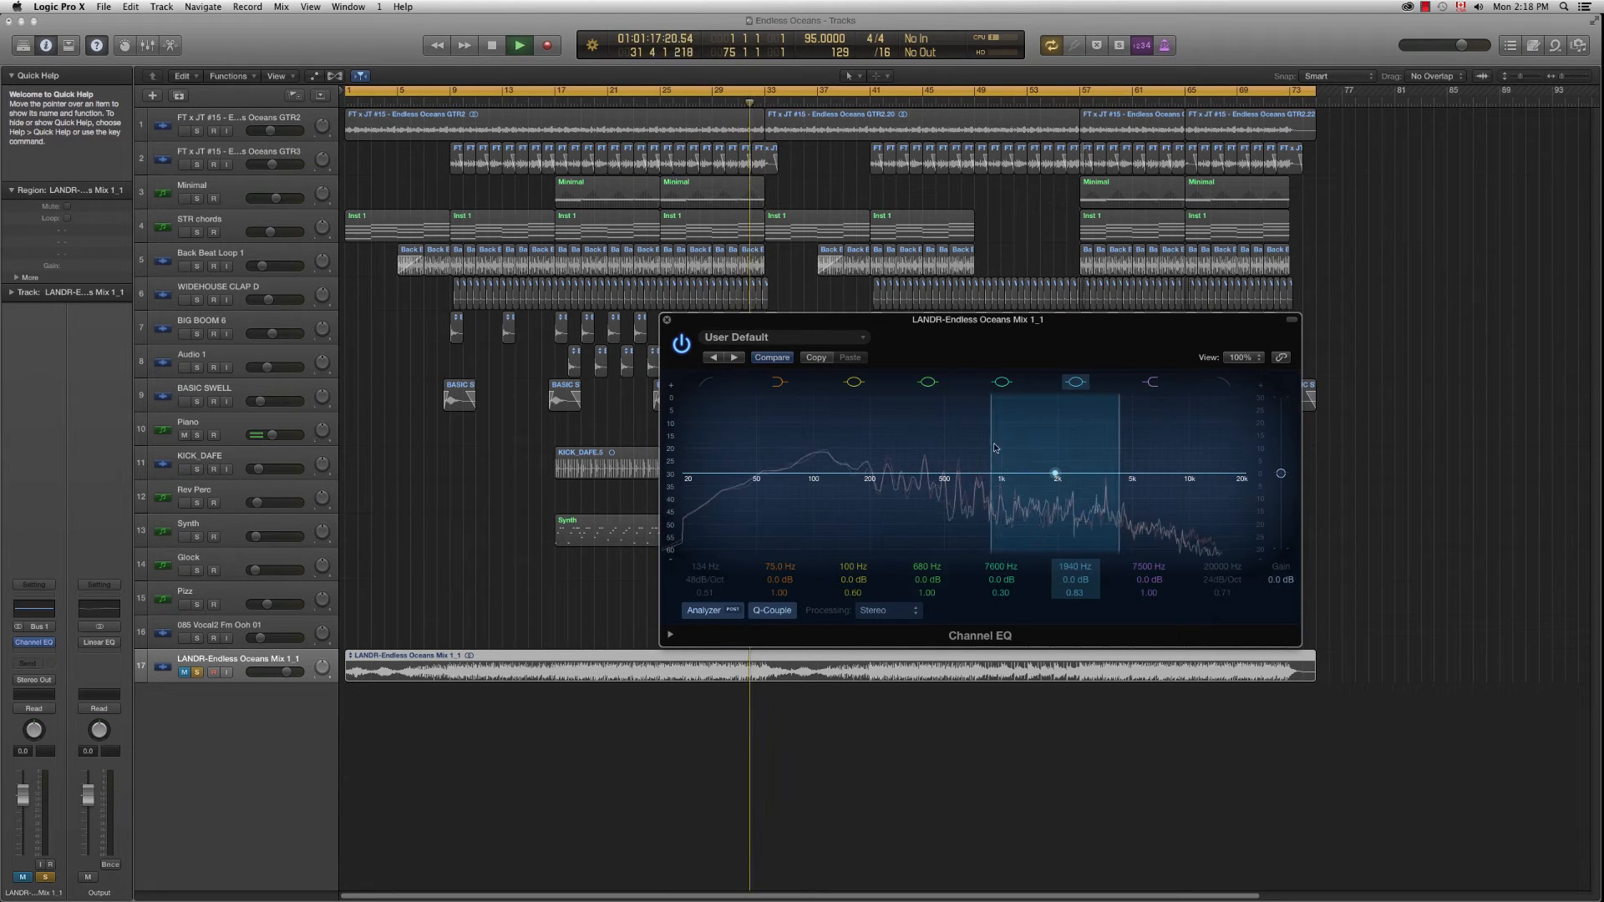
pyautogui.click(667, 319)
pyautogui.click(480, 590)
pyautogui.press('space')
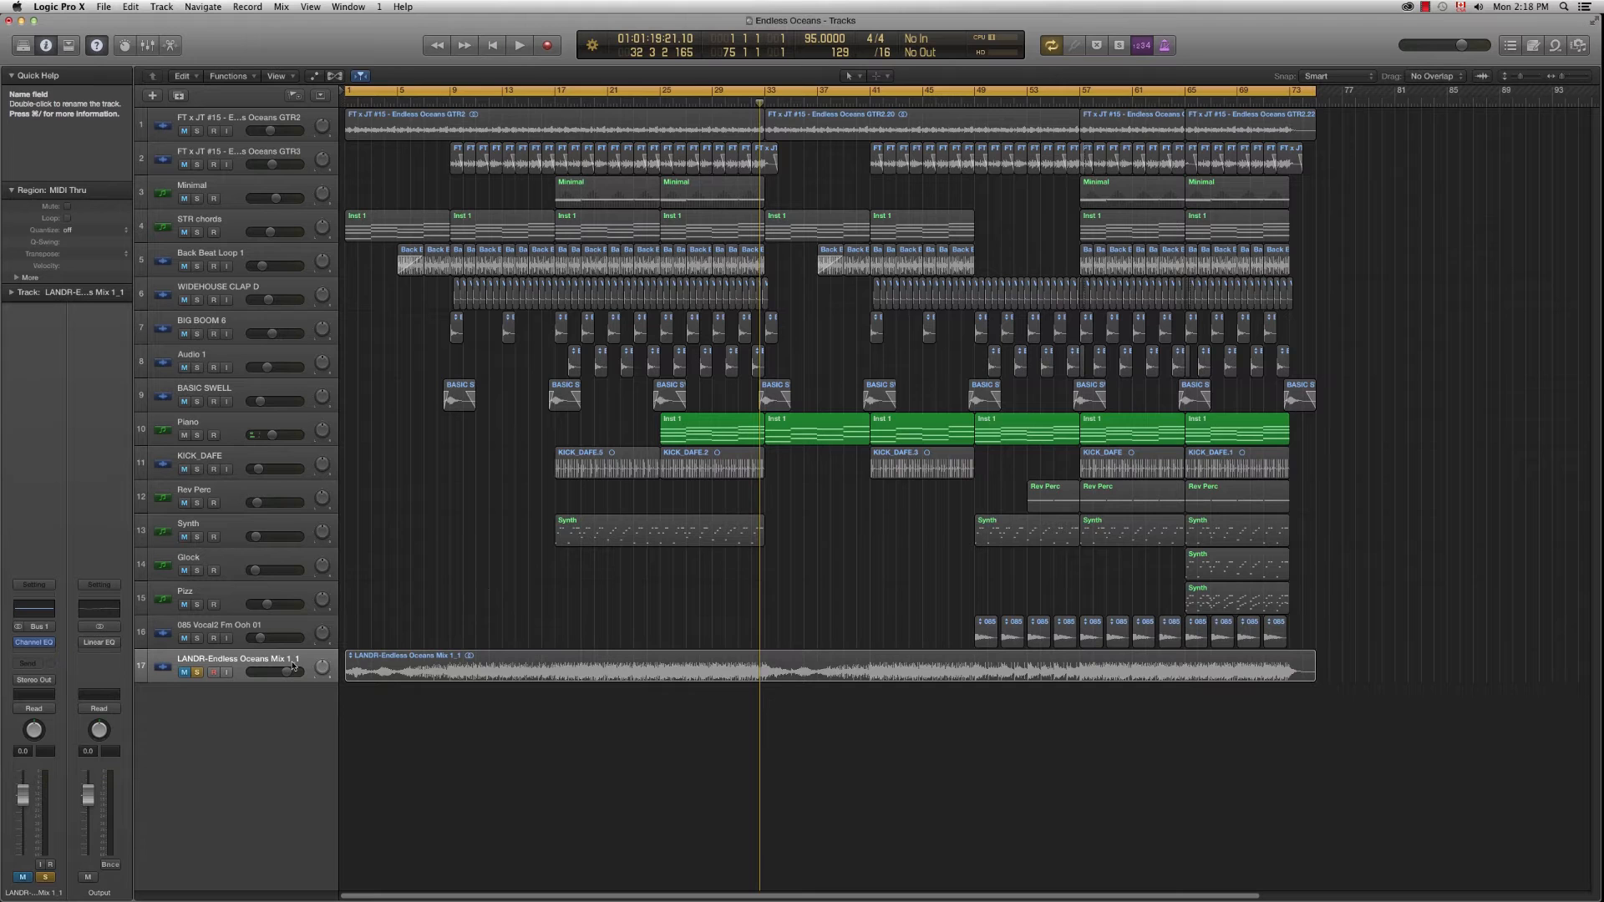
# Step: Open the Linear Phase EQ on the Output channel, examine its band settings and close it
pyautogui.click(99, 641)
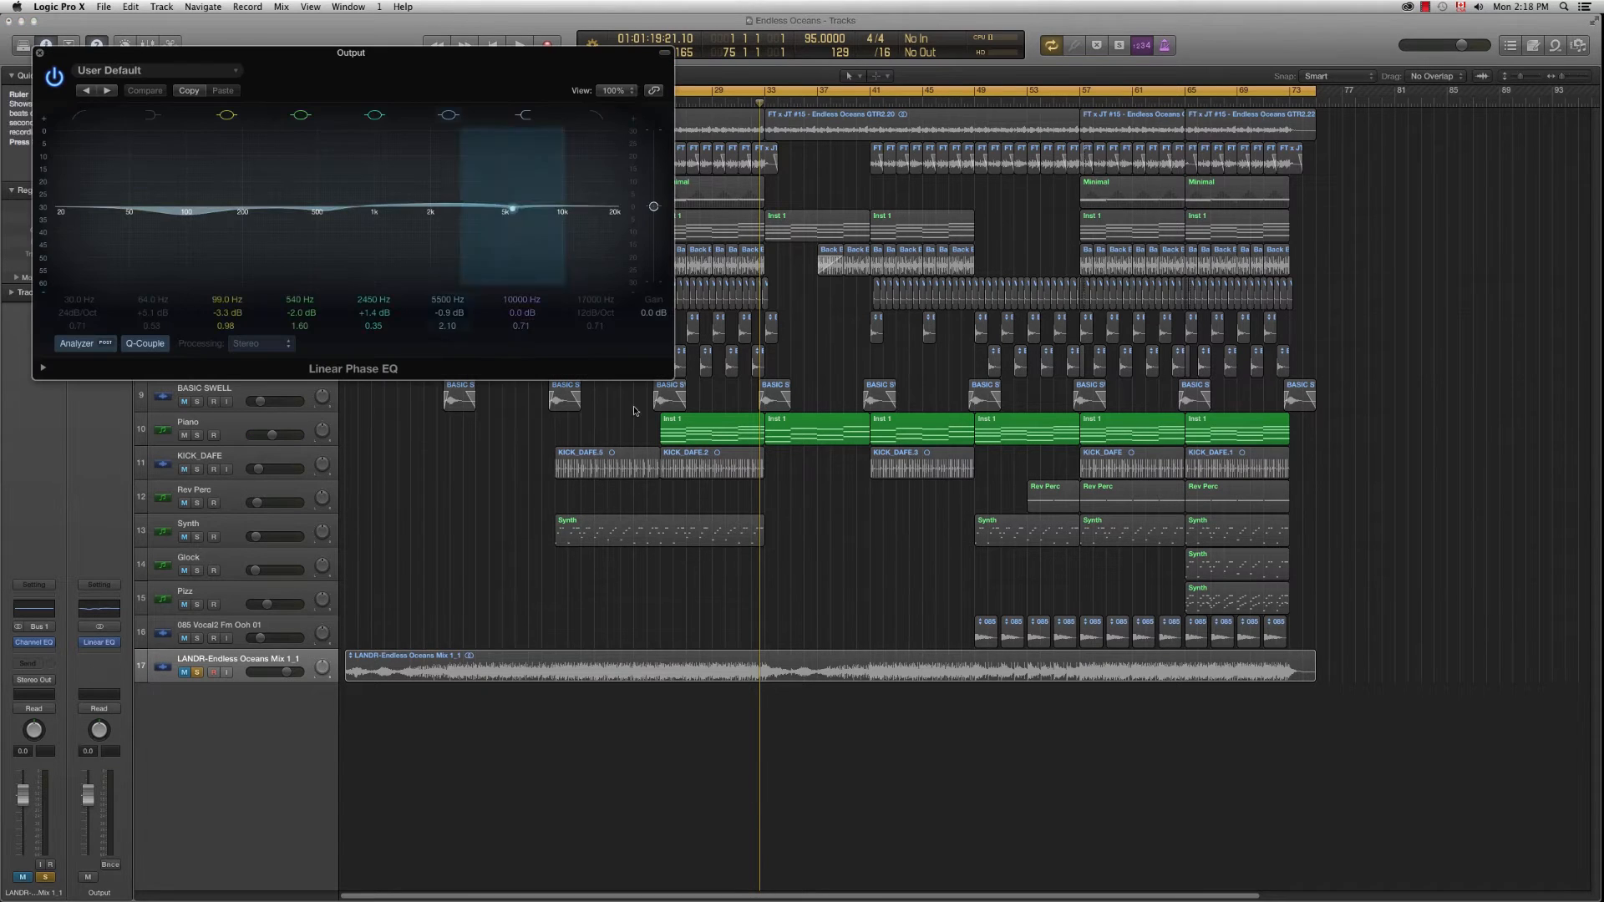
pyautogui.moveTo(297, 62); pyautogui.dragTo(857, 383)
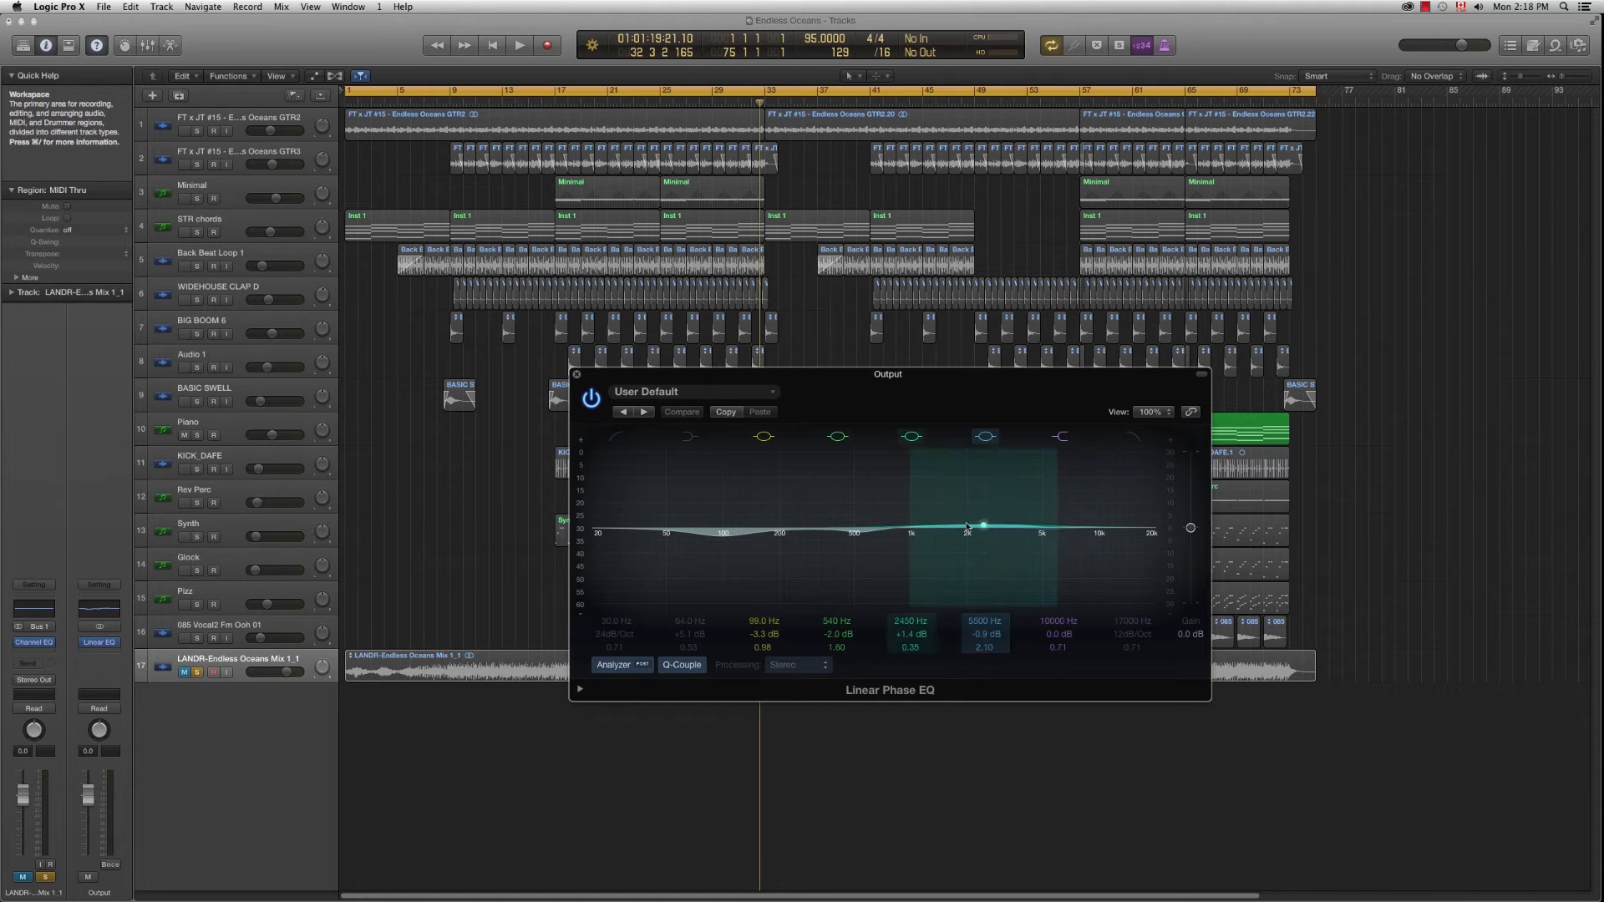
pyautogui.click(576, 375)
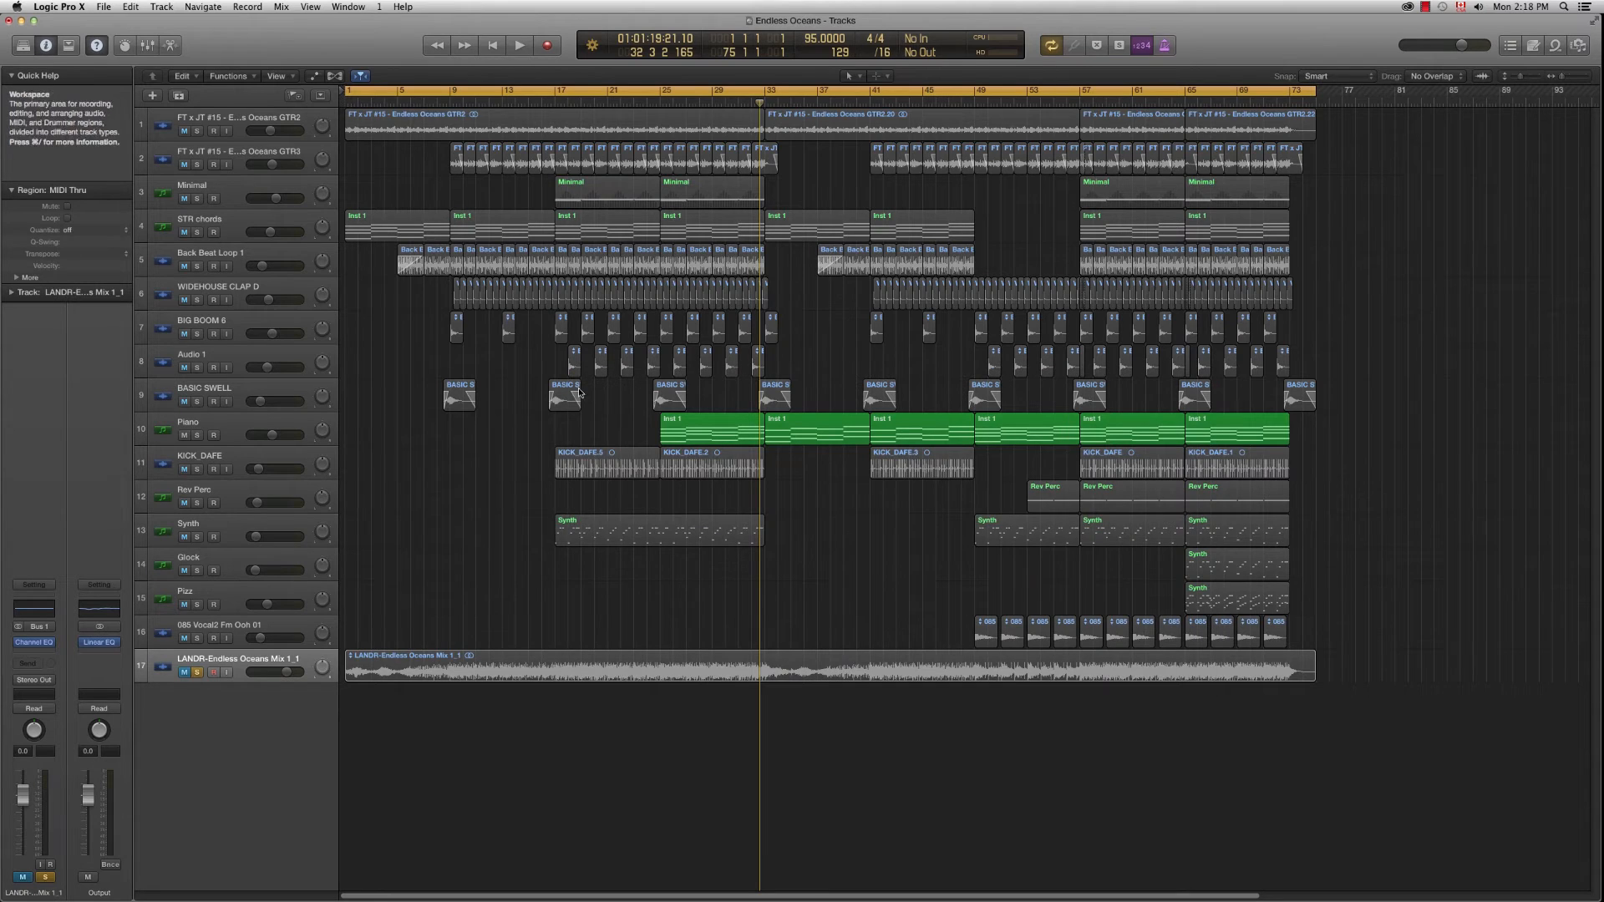
# Step: Unsolo the LANDR track and bounce the song to the Desktop as Endless Oceans Mix 2
pyautogui.press('s')
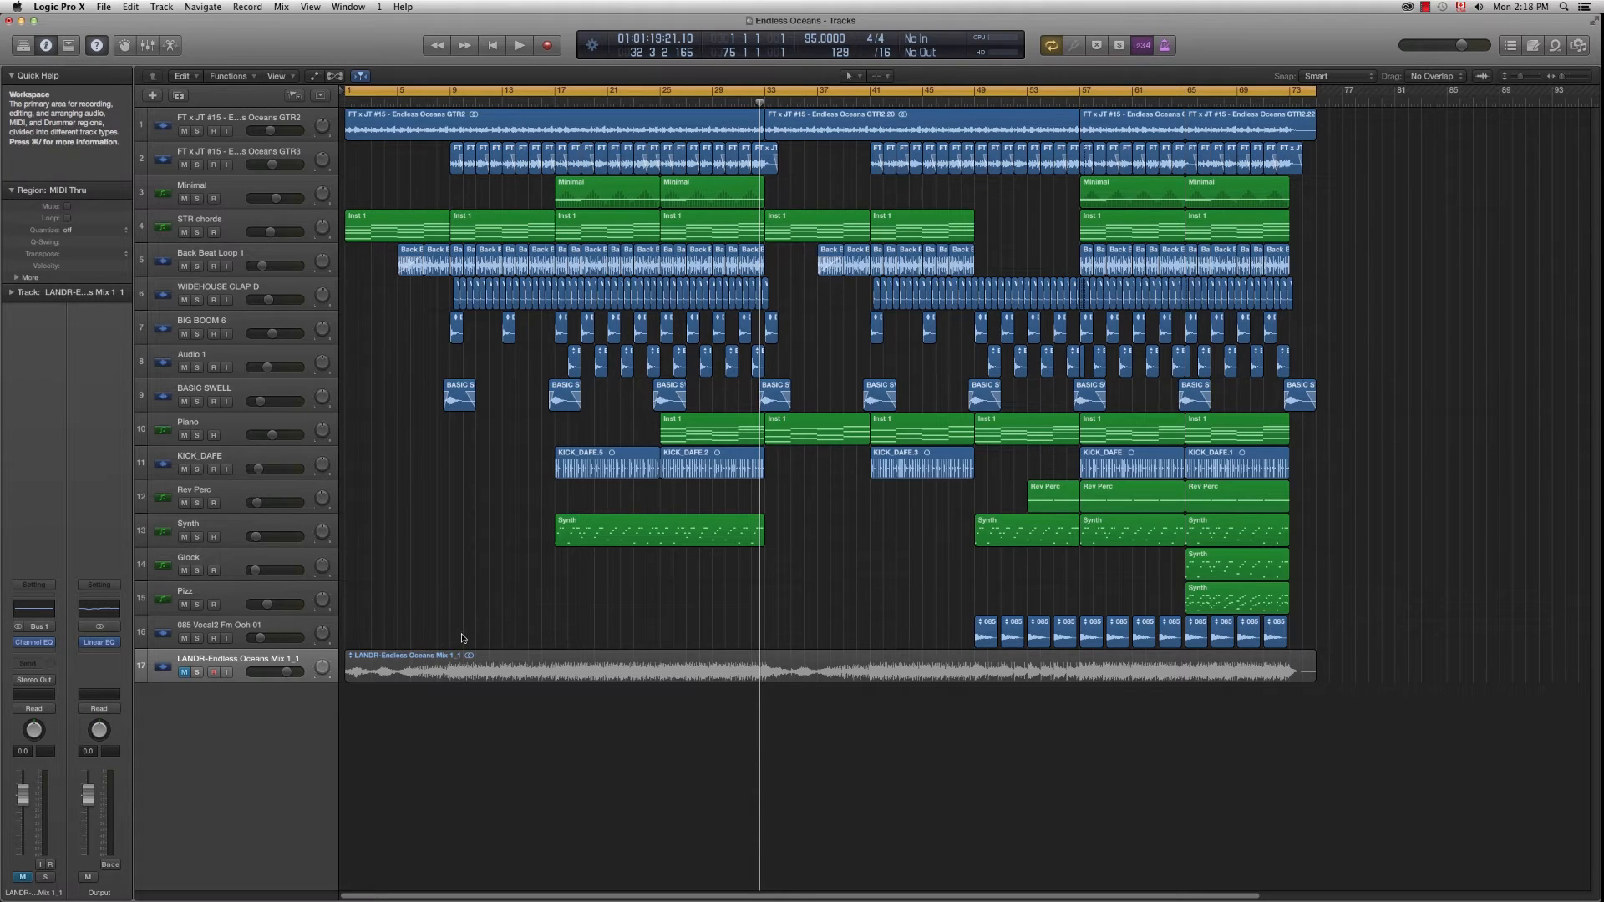
pyautogui.press('super+b')
pyautogui.click(969, 422)
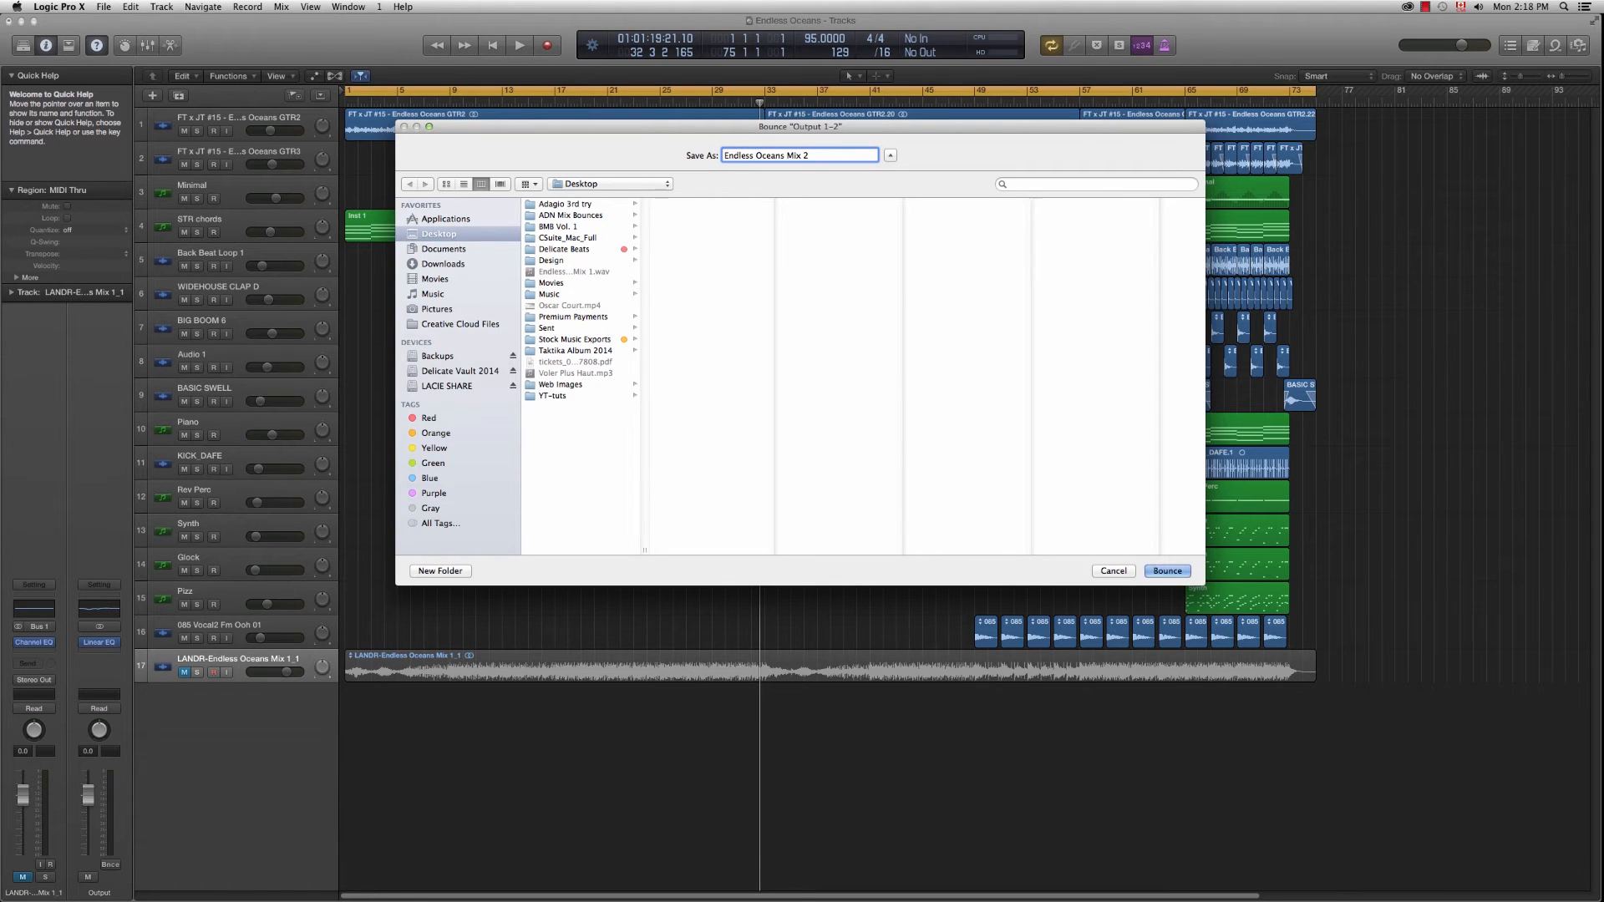
pyautogui.press('Return')
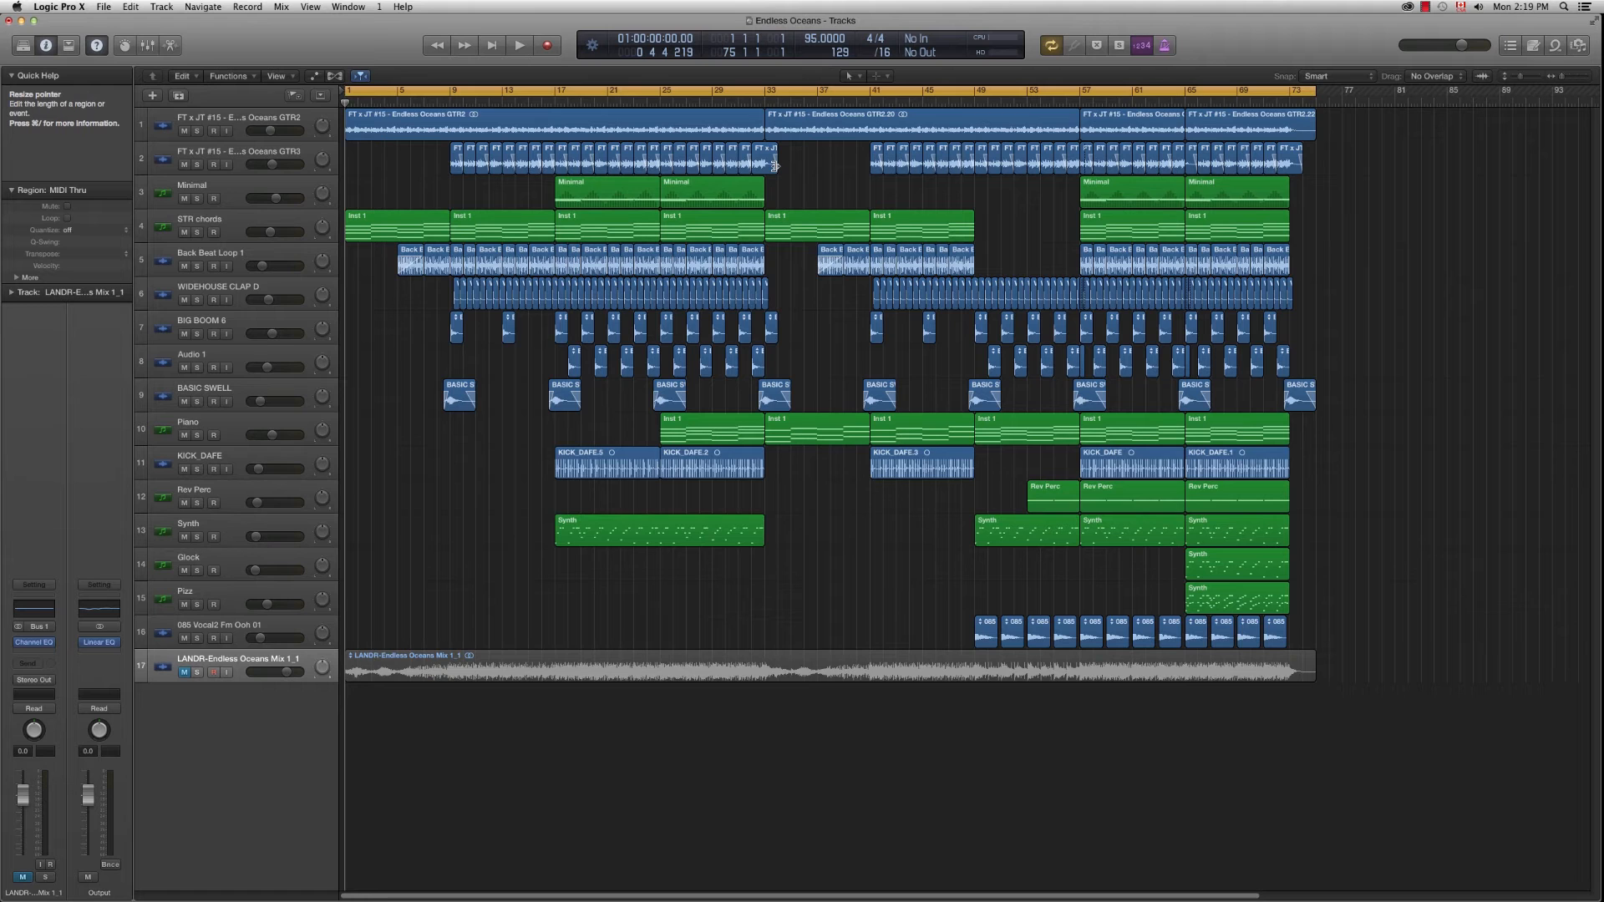
# Step: Play the song from around bar 28 with the Output channel's Linear Phase EQ open, examine its curve and power state, and close it
pyautogui.click(98, 642)
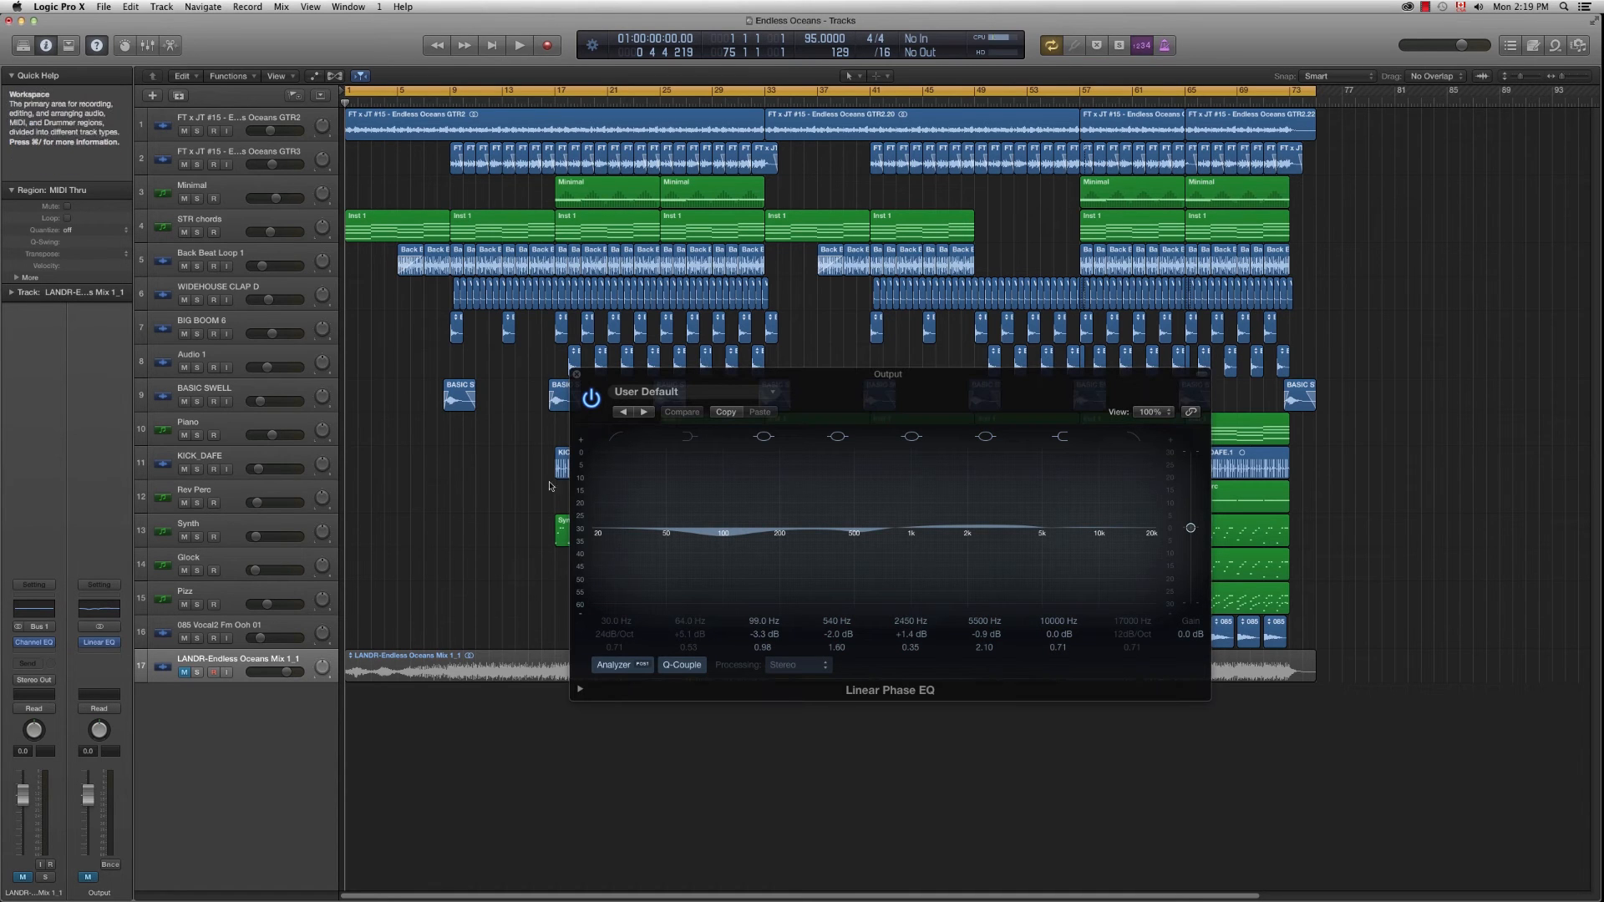
pyautogui.press('space')
pyautogui.click(660, 93)
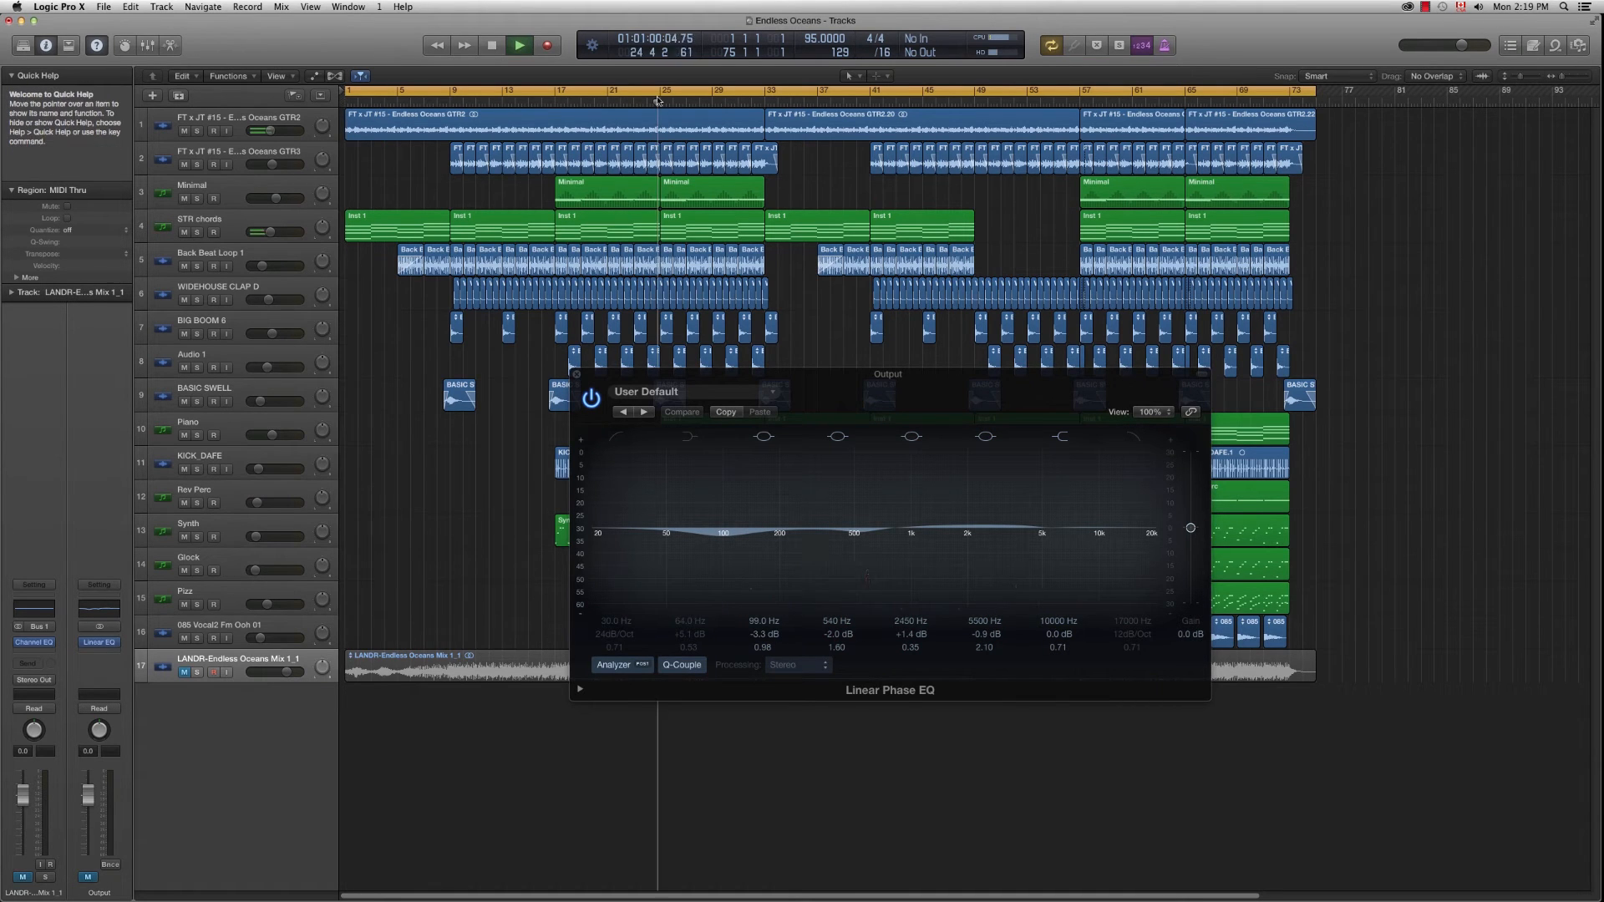
pyautogui.click(710, 103)
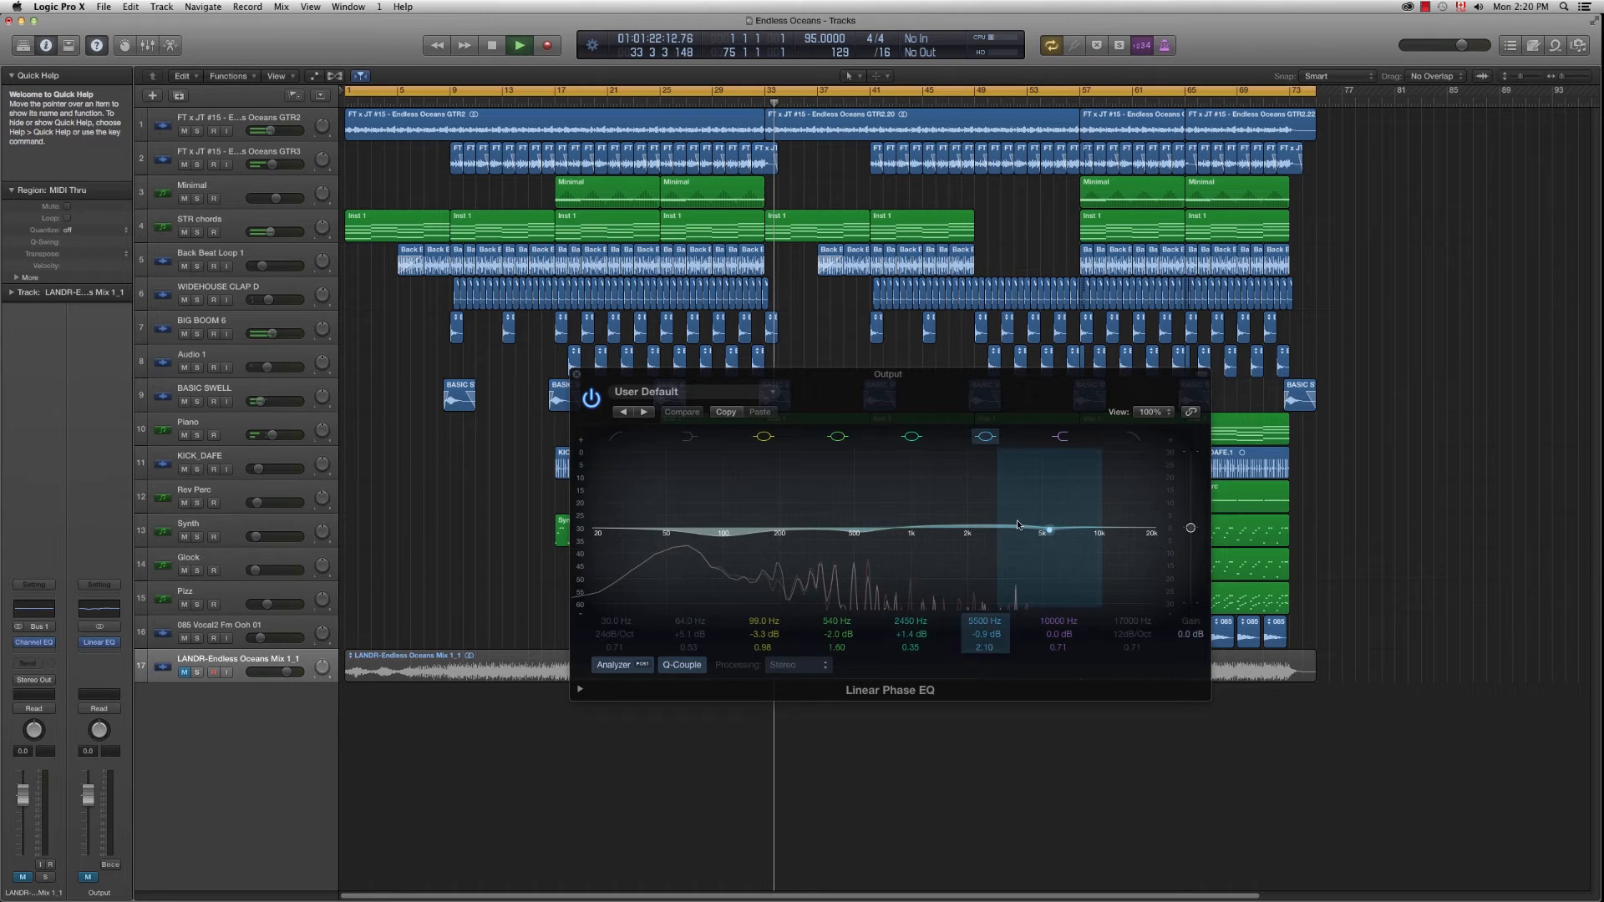
pyautogui.click(591, 396)
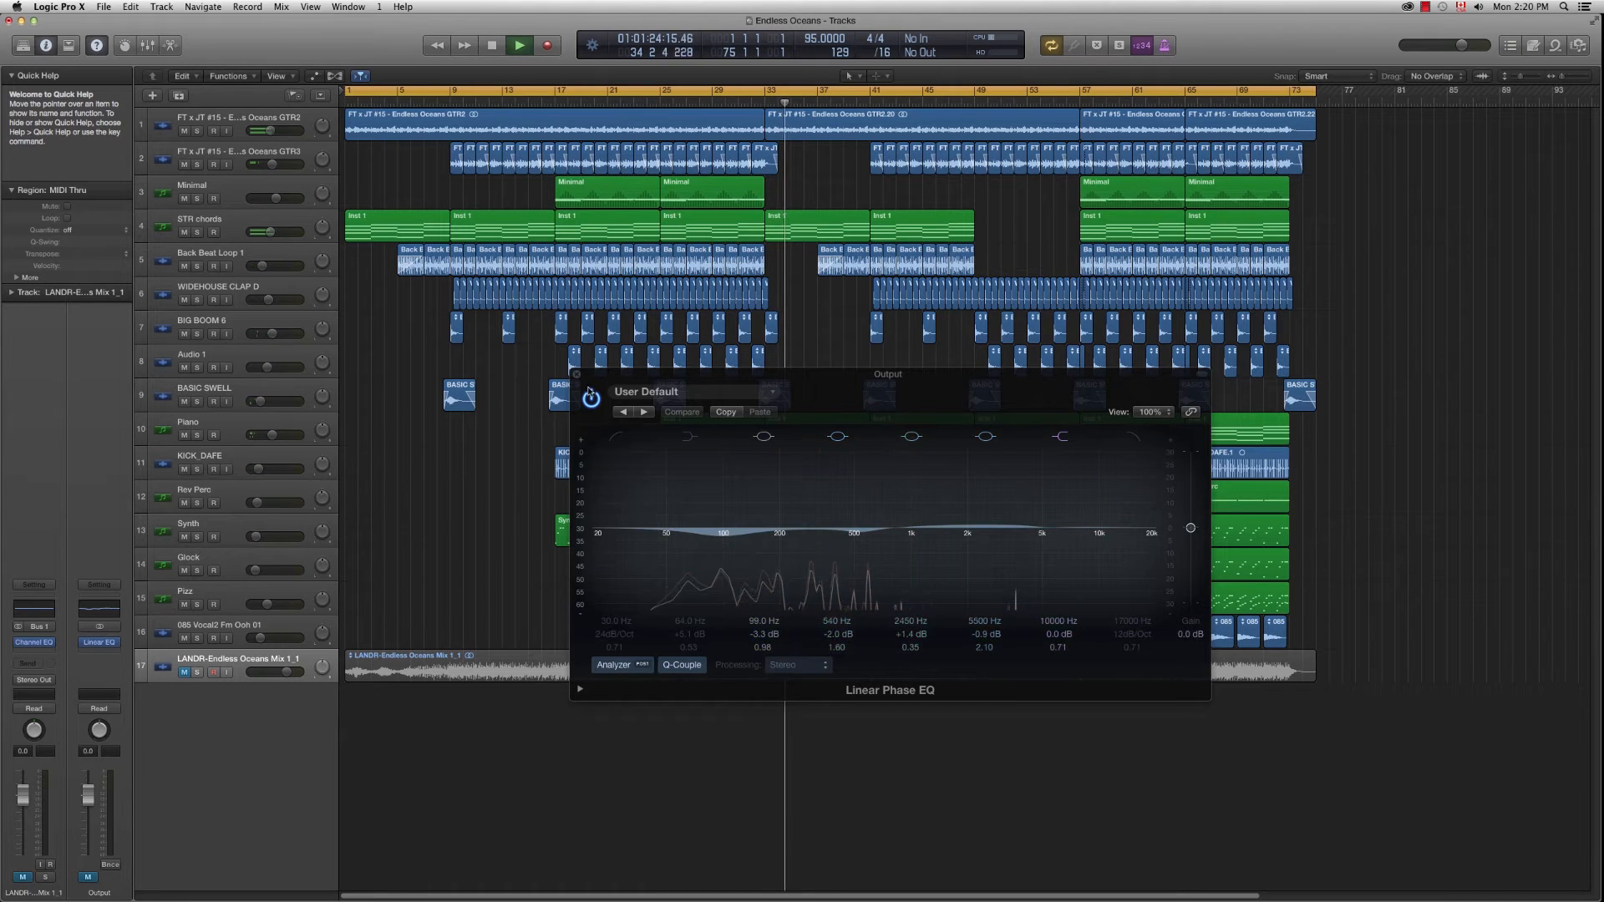
pyautogui.click(577, 374)
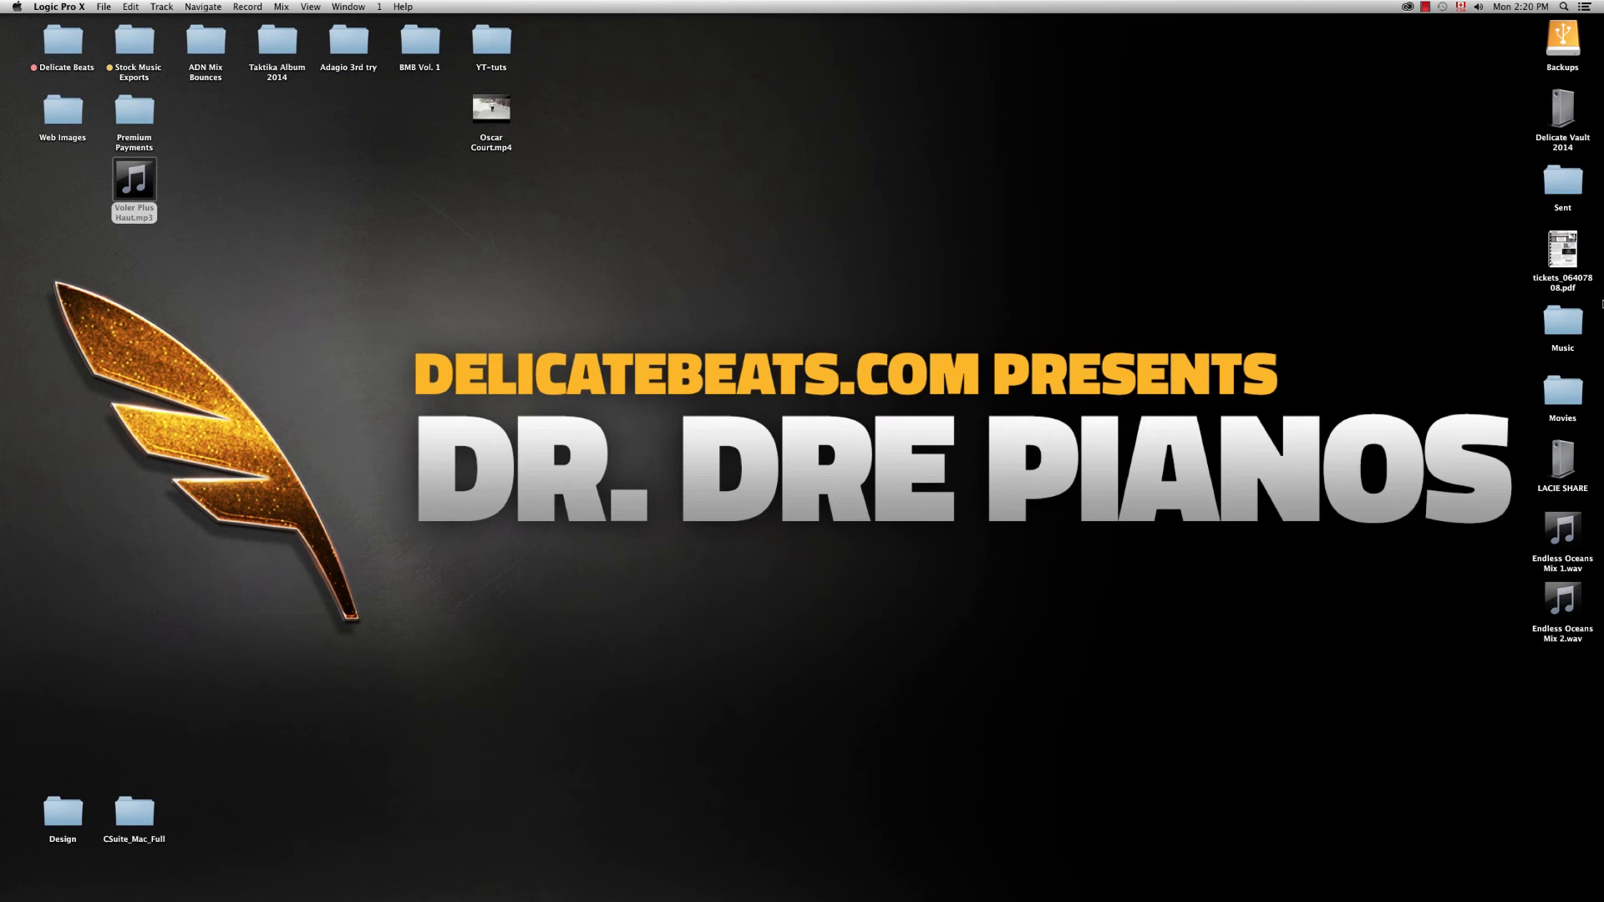
# Step: Switch to LANDR in Safari, start mastering a new track and upload the Endless Oceans Mix 2 WAV from the Desktop
pyautogui.click(1548, 124)
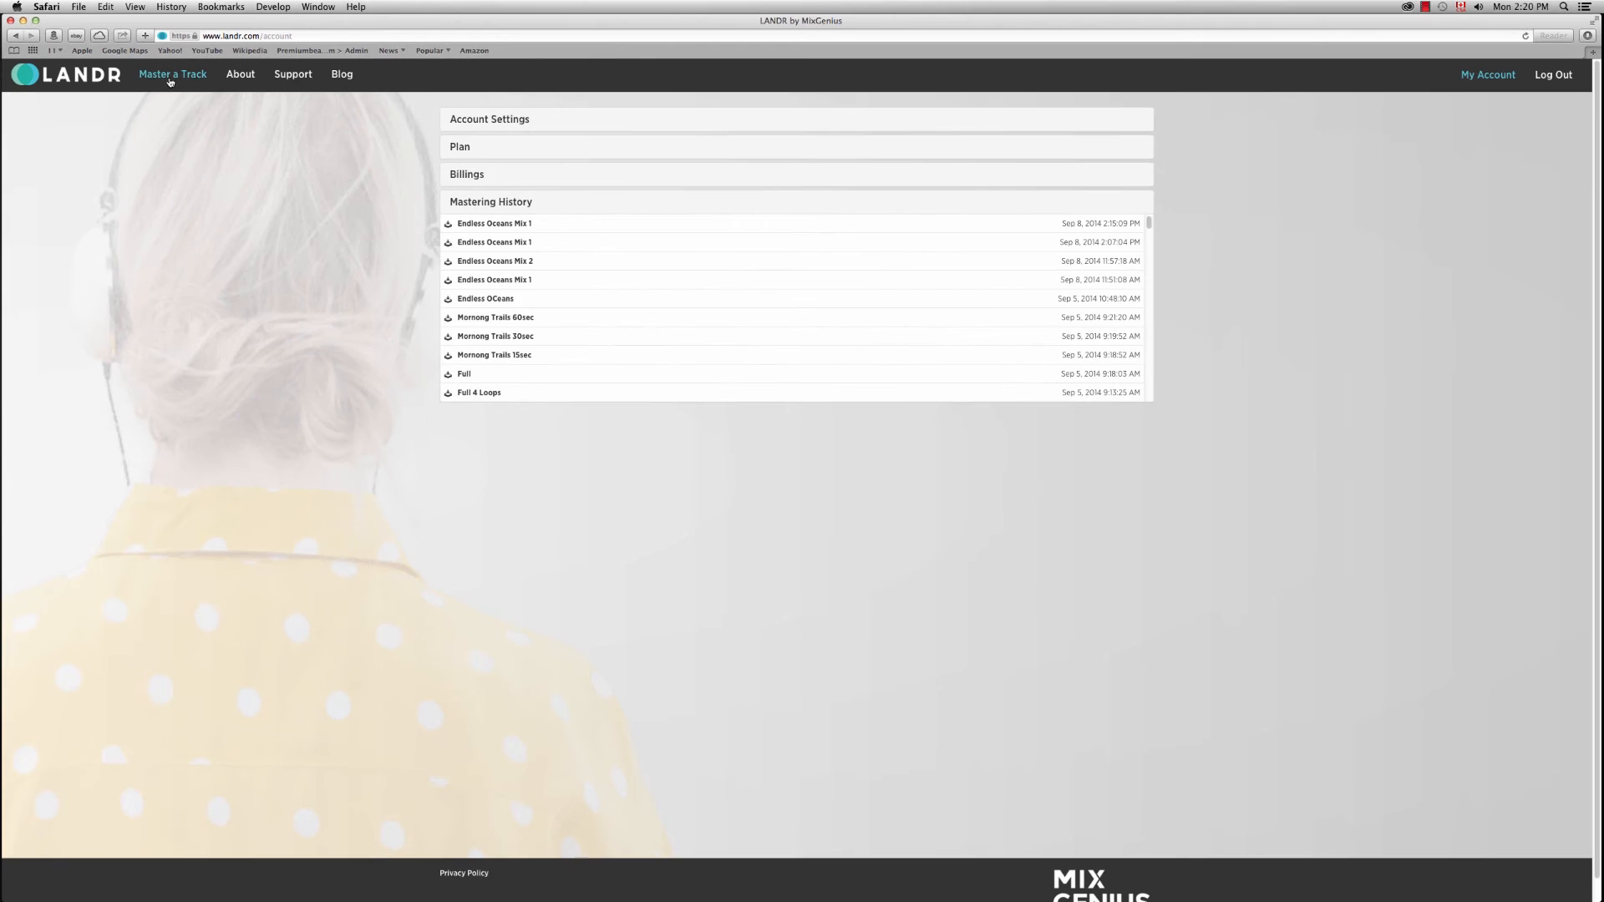
pyautogui.click(170, 81)
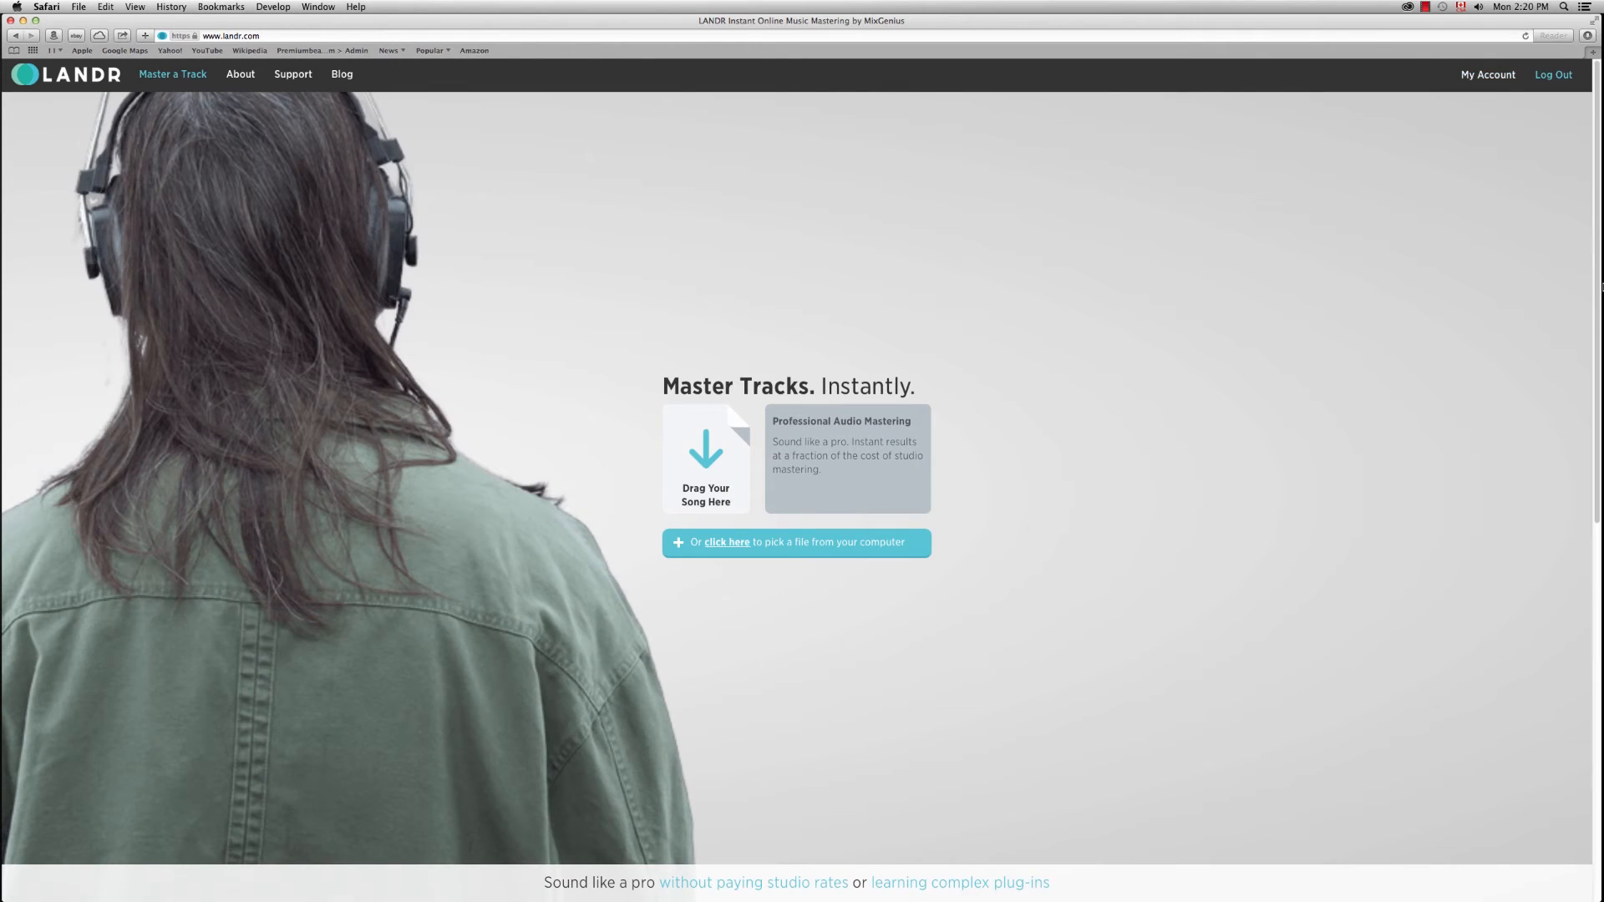
pyautogui.click(1555, 167)
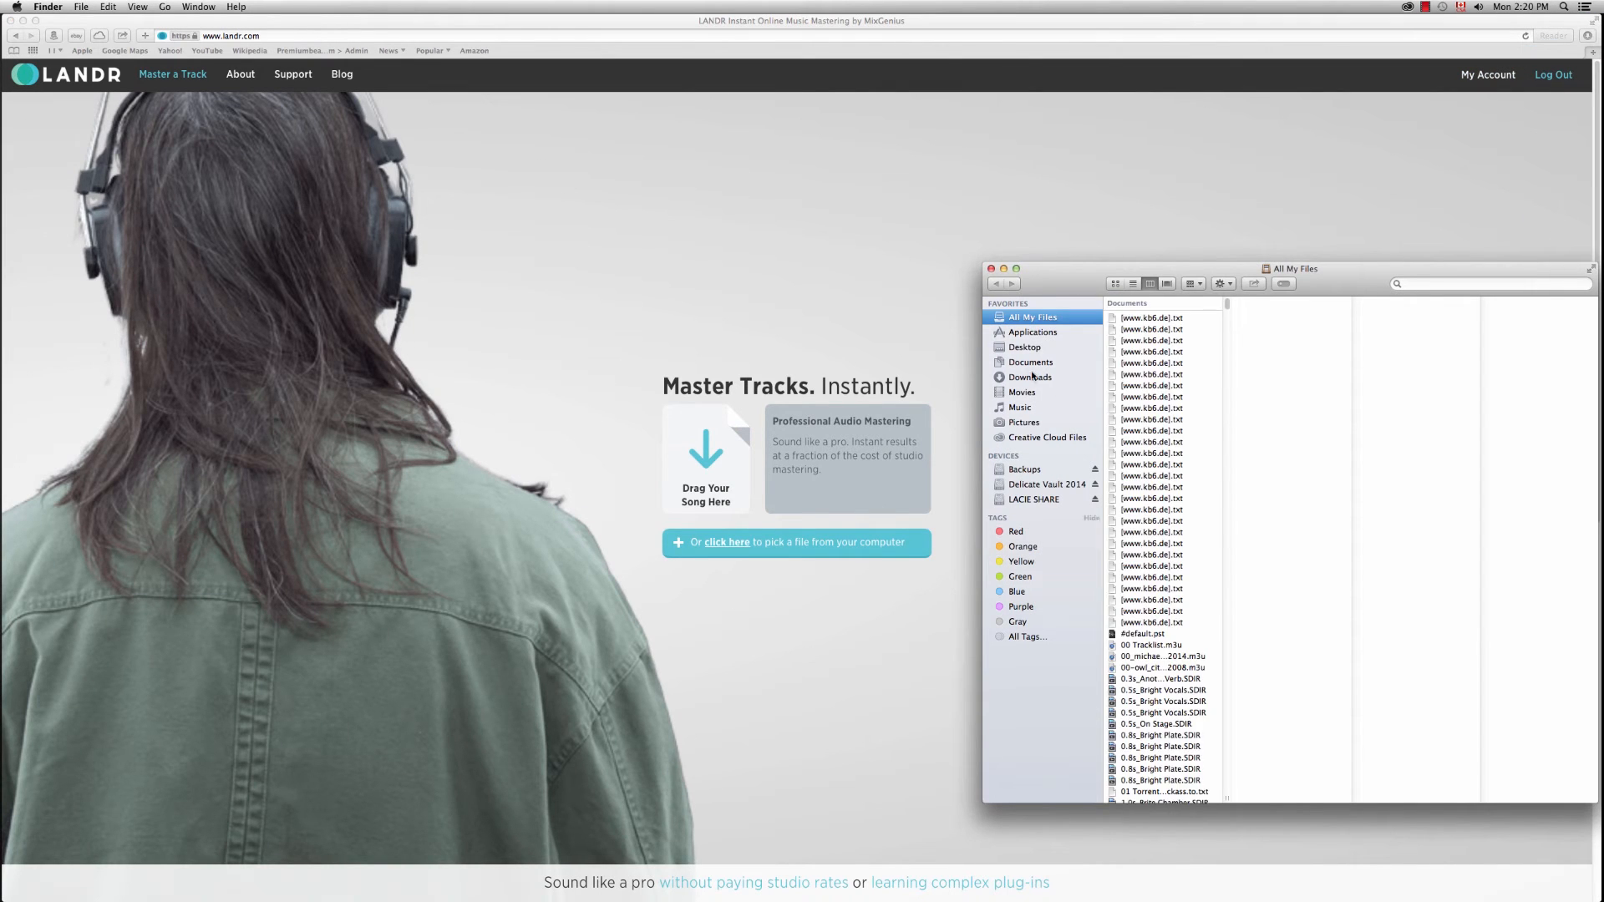
pyautogui.click(1026, 349)
pyautogui.moveTo(1143, 383); pyautogui.dragTo(712, 463)
# Step: Open the uploaded mix's preview, choose the CD Quality WAV file type and send it for mastering
pyautogui.click(721, 557)
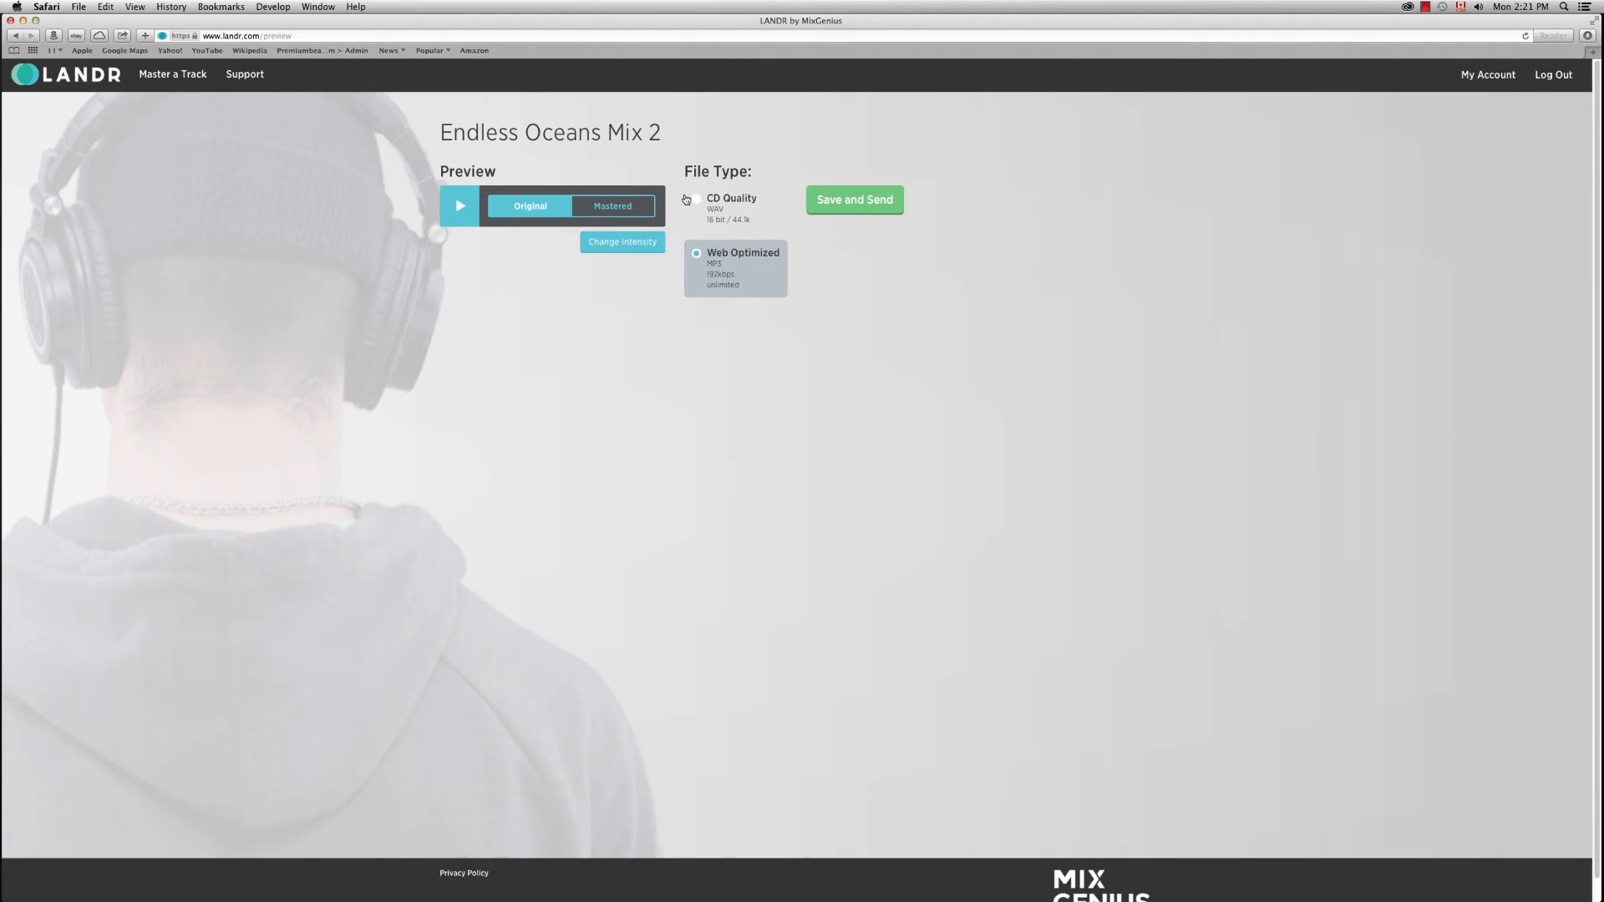
pyautogui.click(695, 201)
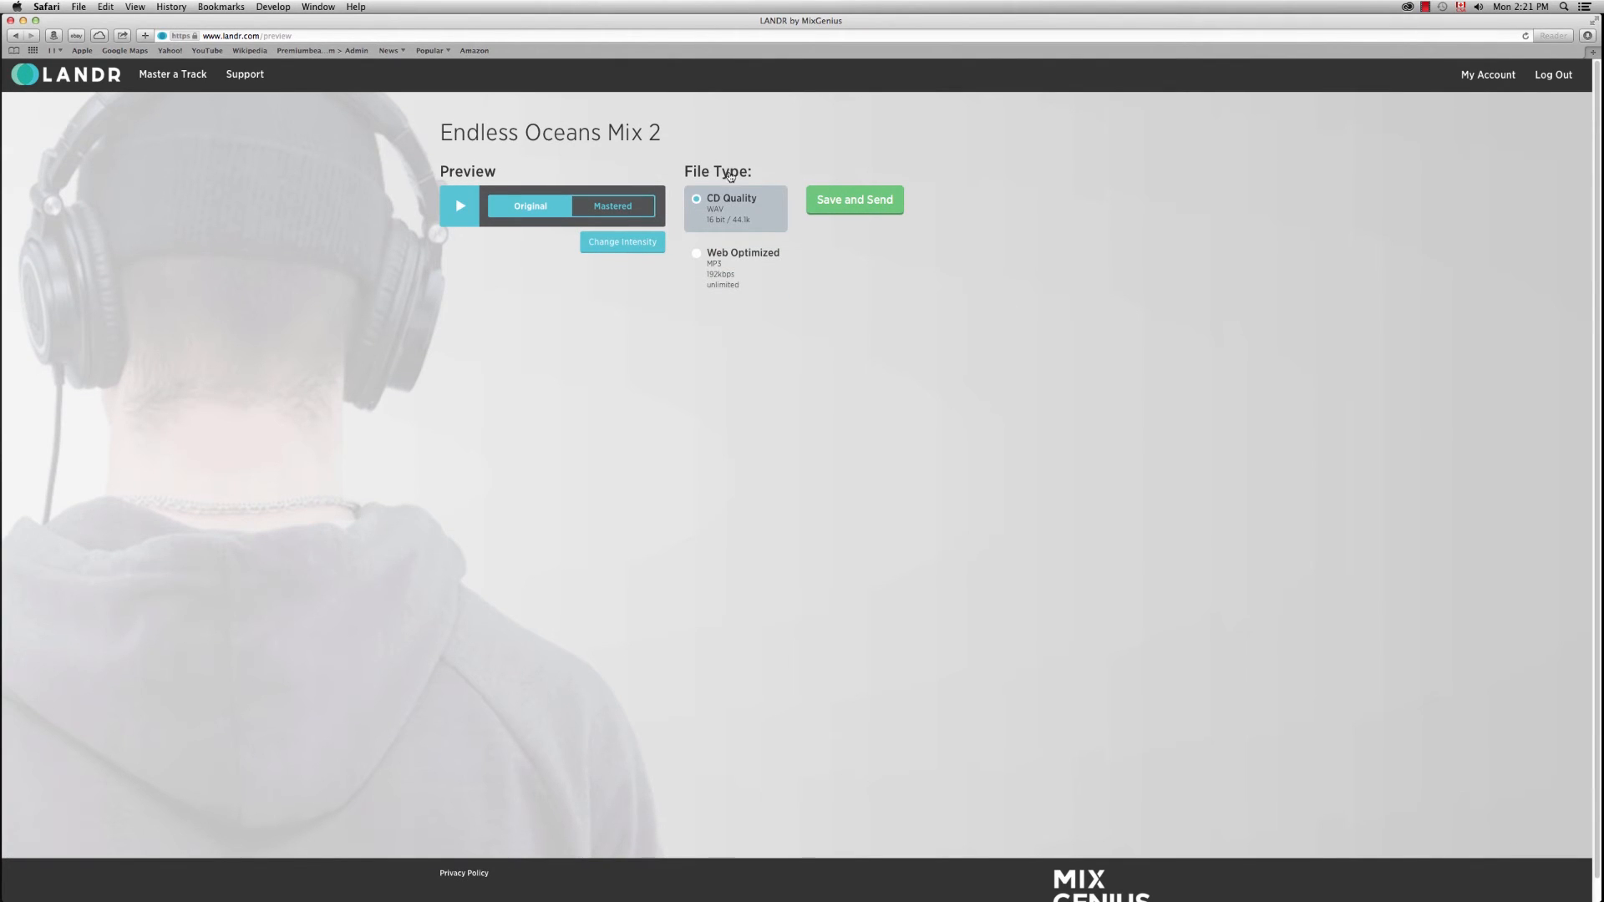
pyautogui.click(840, 205)
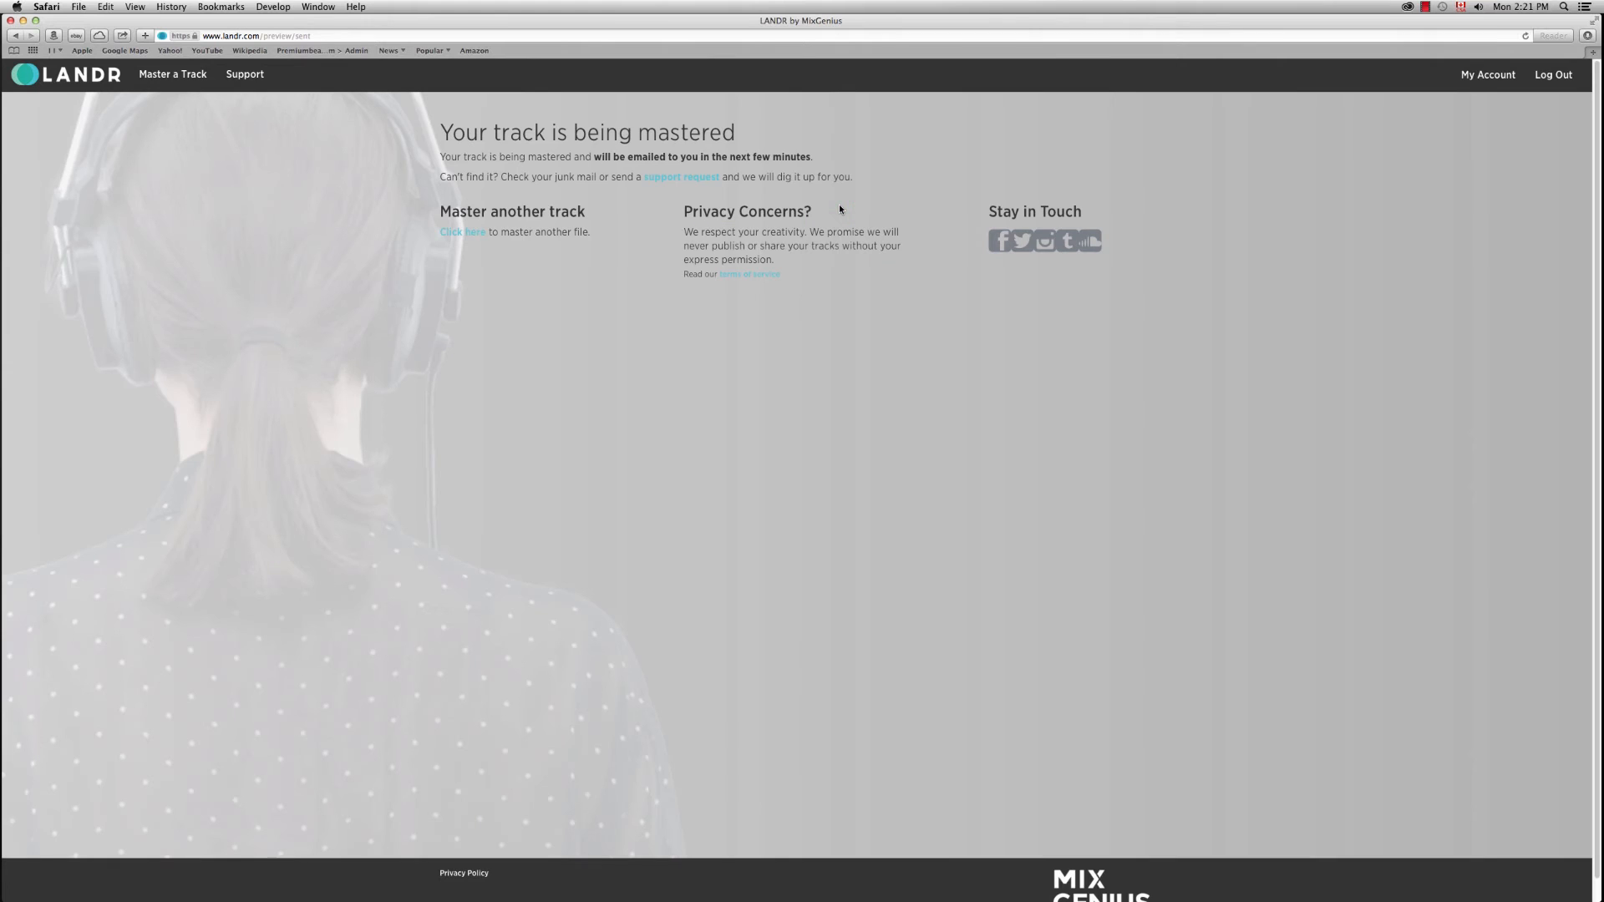
# Step: Refresh the account page's mastering history and download the newest Endless Oceans Mix 2 master
pyautogui.click(1481, 76)
pyautogui.click(479, 380)
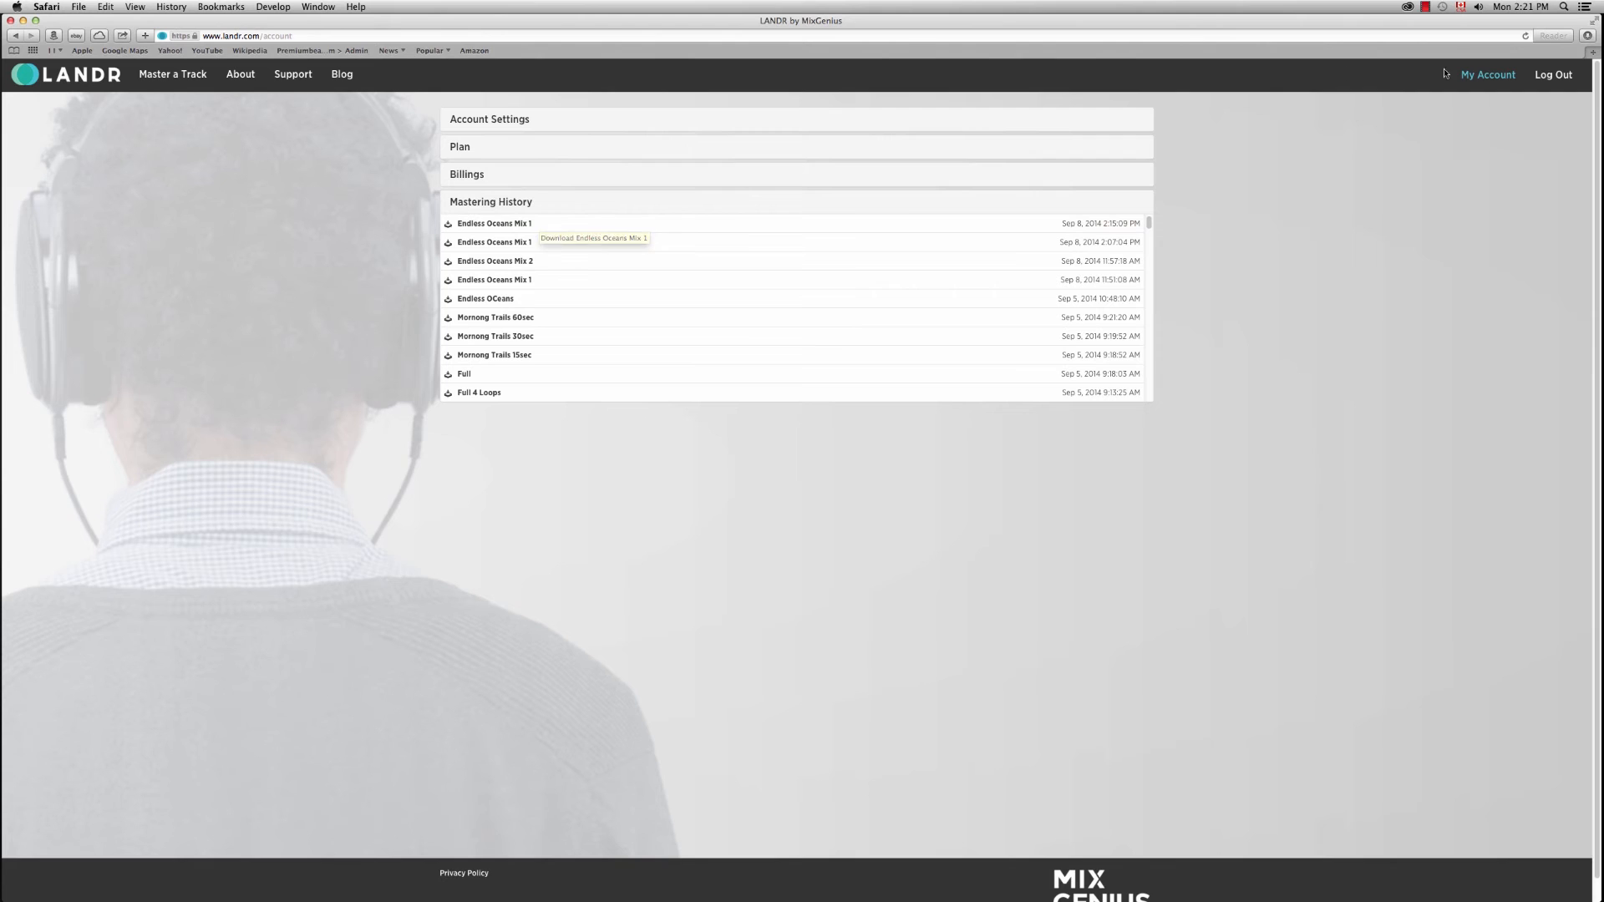
pyautogui.click(1524, 37)
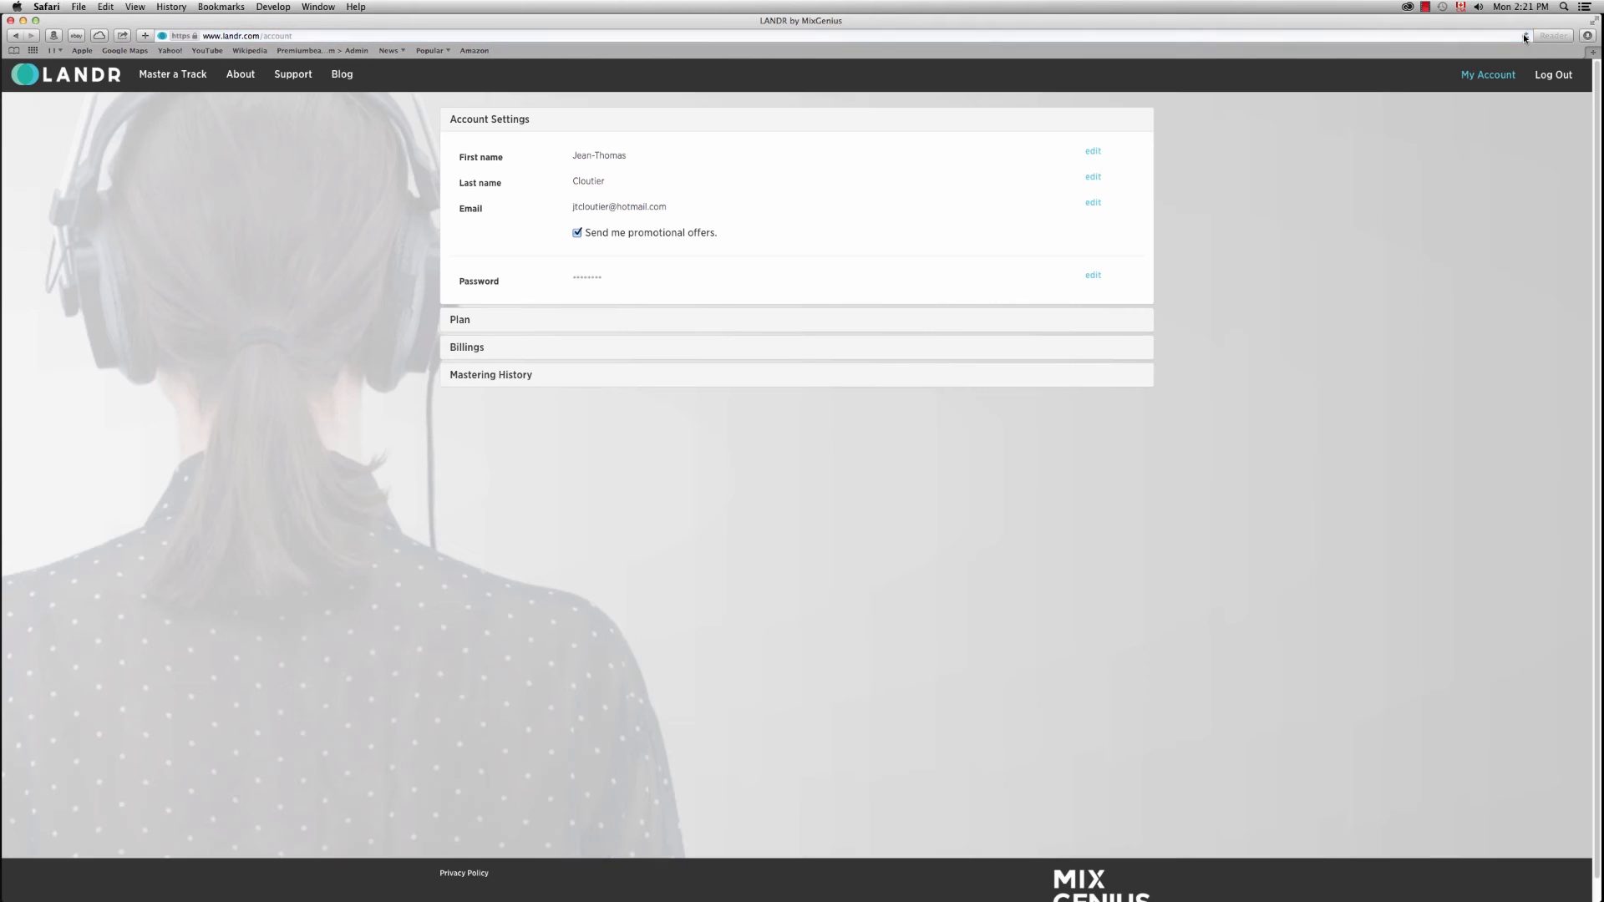
pyautogui.click(516, 375)
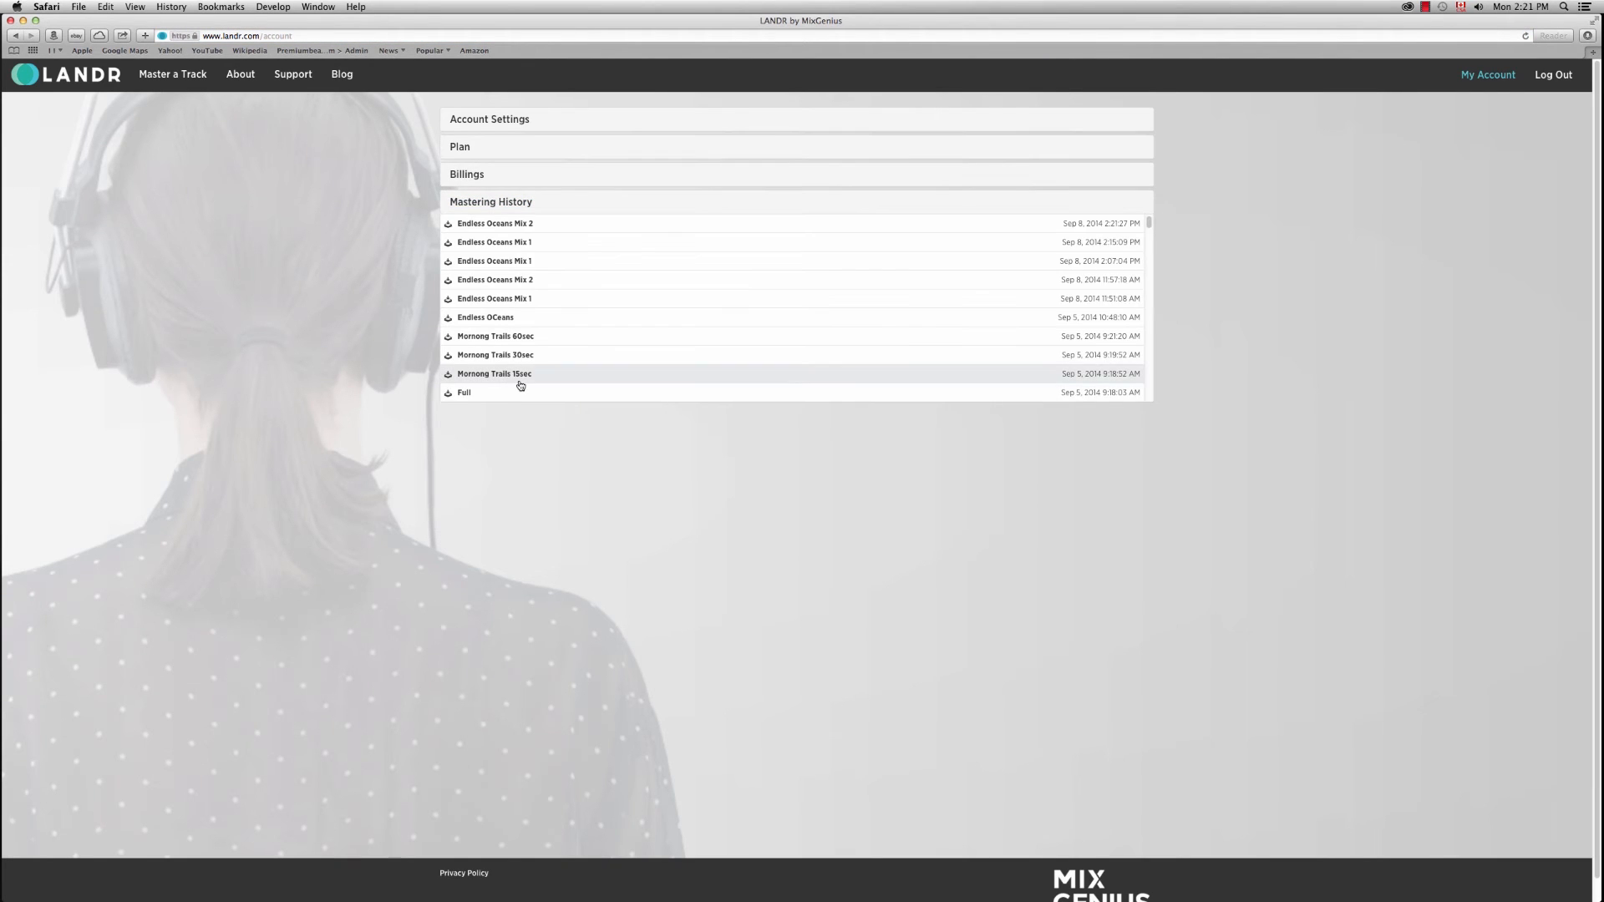
pyautogui.click(519, 227)
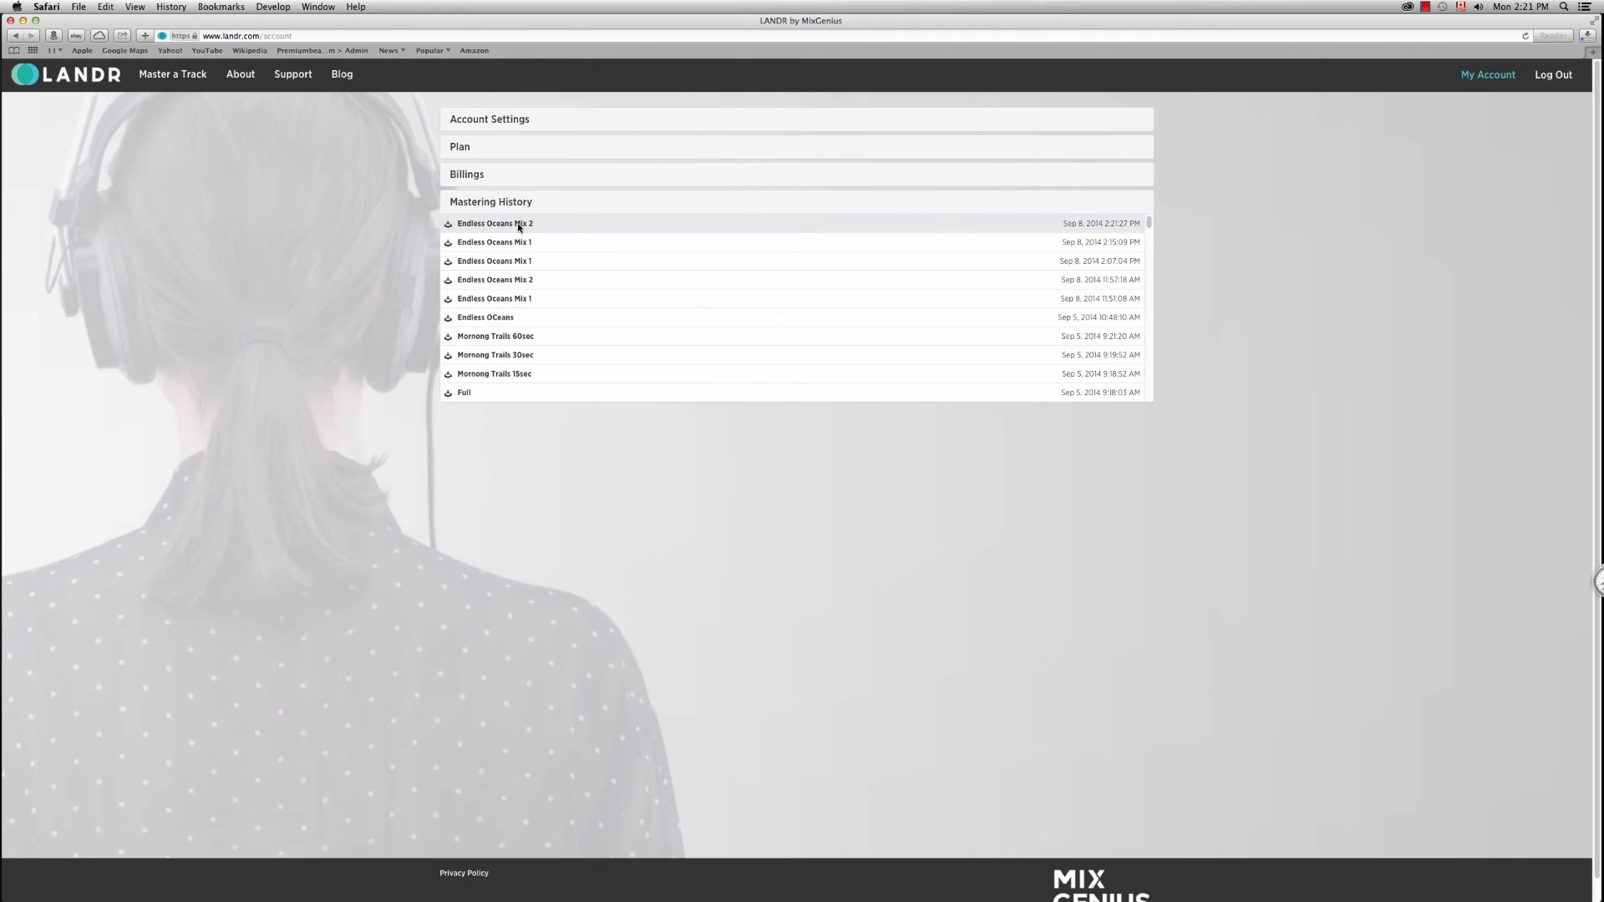
# Step: Return to Logic Pro X and import the downloaded LANDR-Endless Oceans Mix 2_1 file as a new track at the song's start
pyautogui.doubleClick(996, 25)
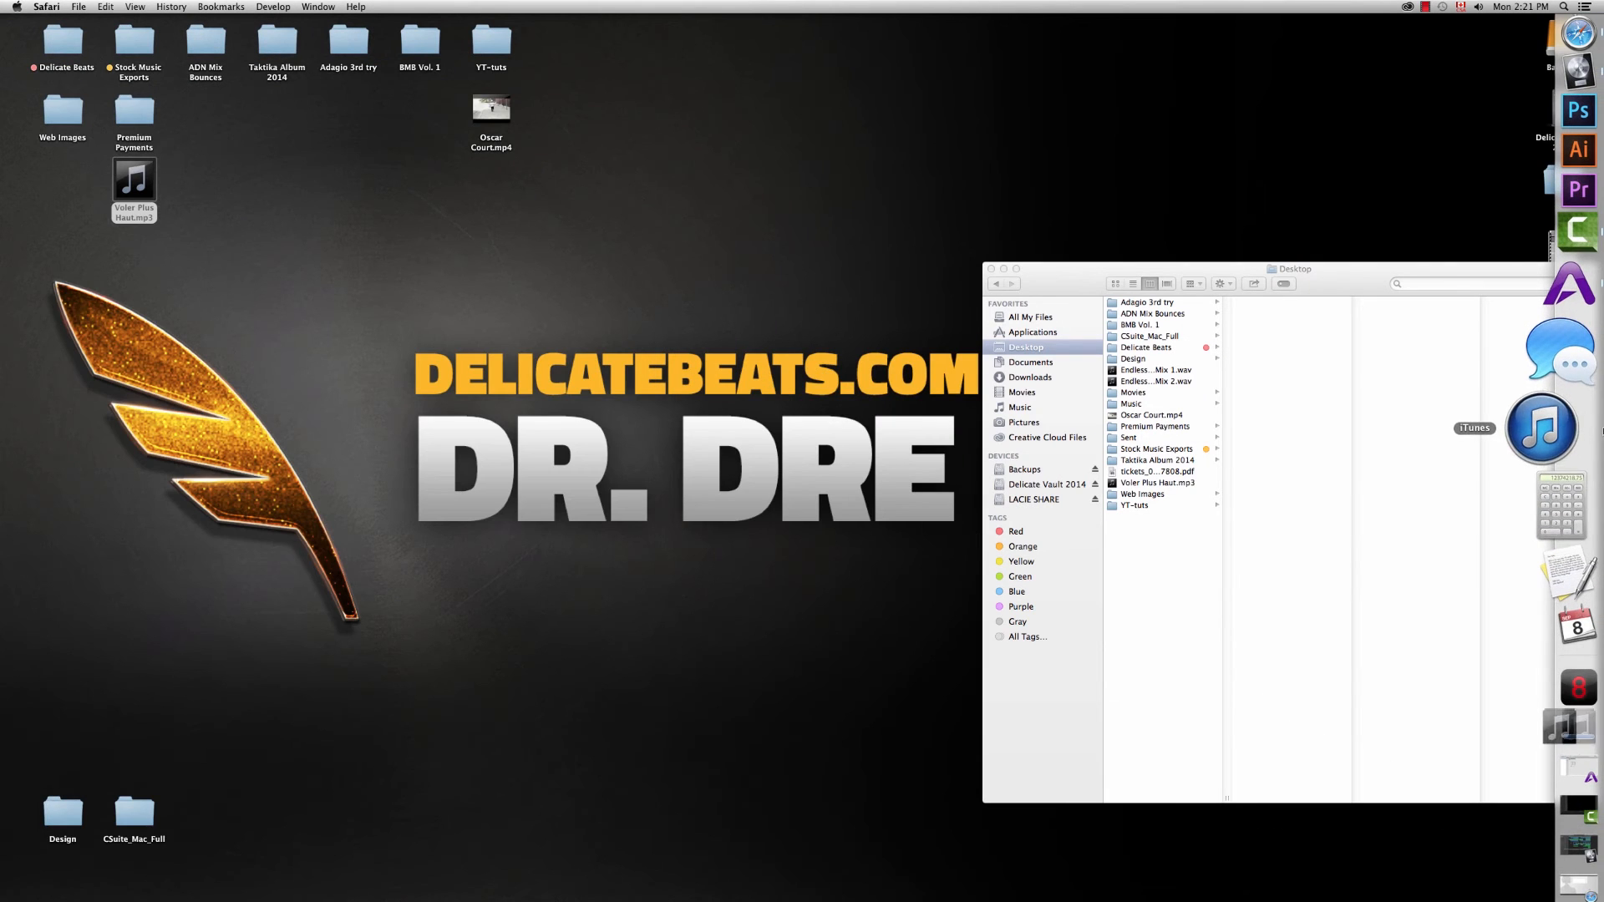
pyautogui.rightClick(1566, 428)
pyautogui.click(1449, 439)
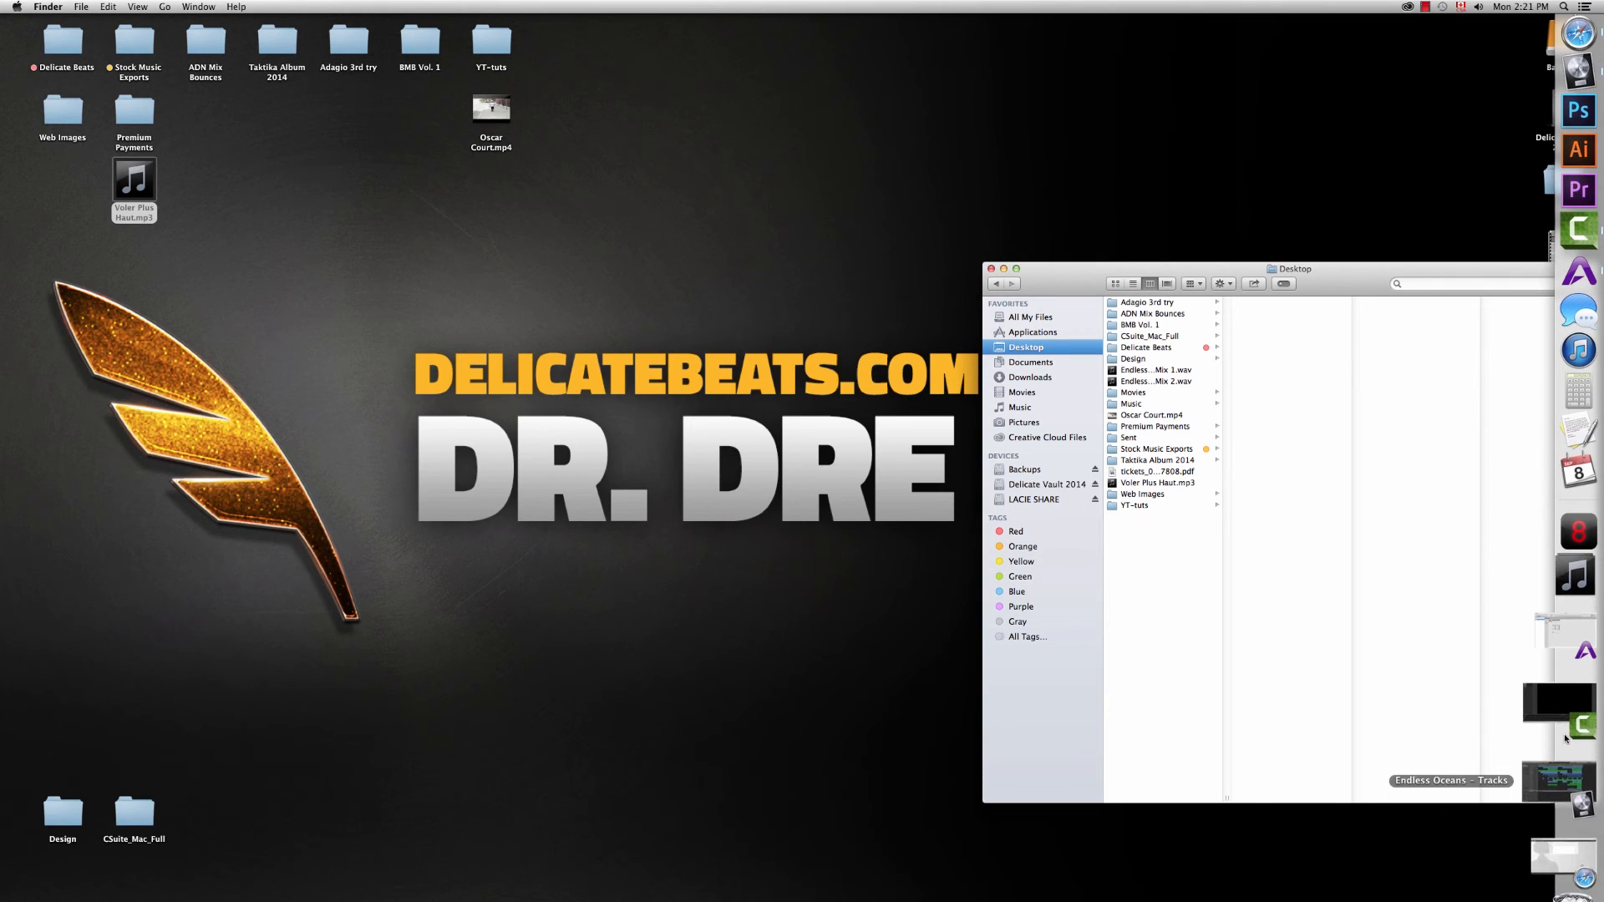
pyautogui.click(1557, 772)
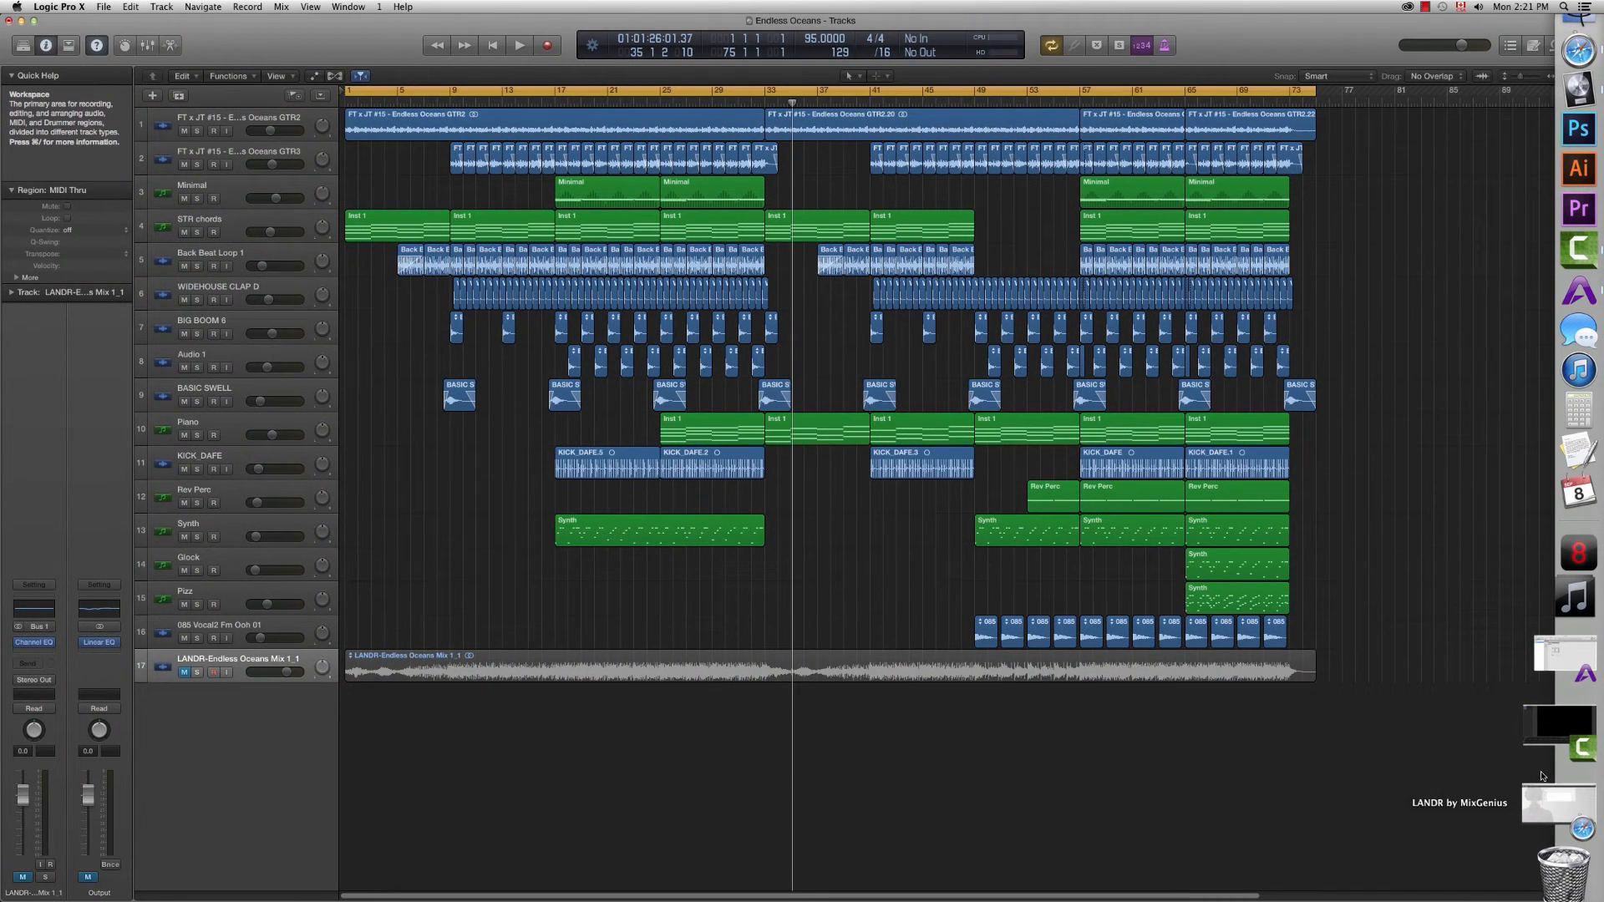
pyautogui.click(1556, 688)
pyautogui.moveTo(1371, 656); pyautogui.dragTo(354, 732)
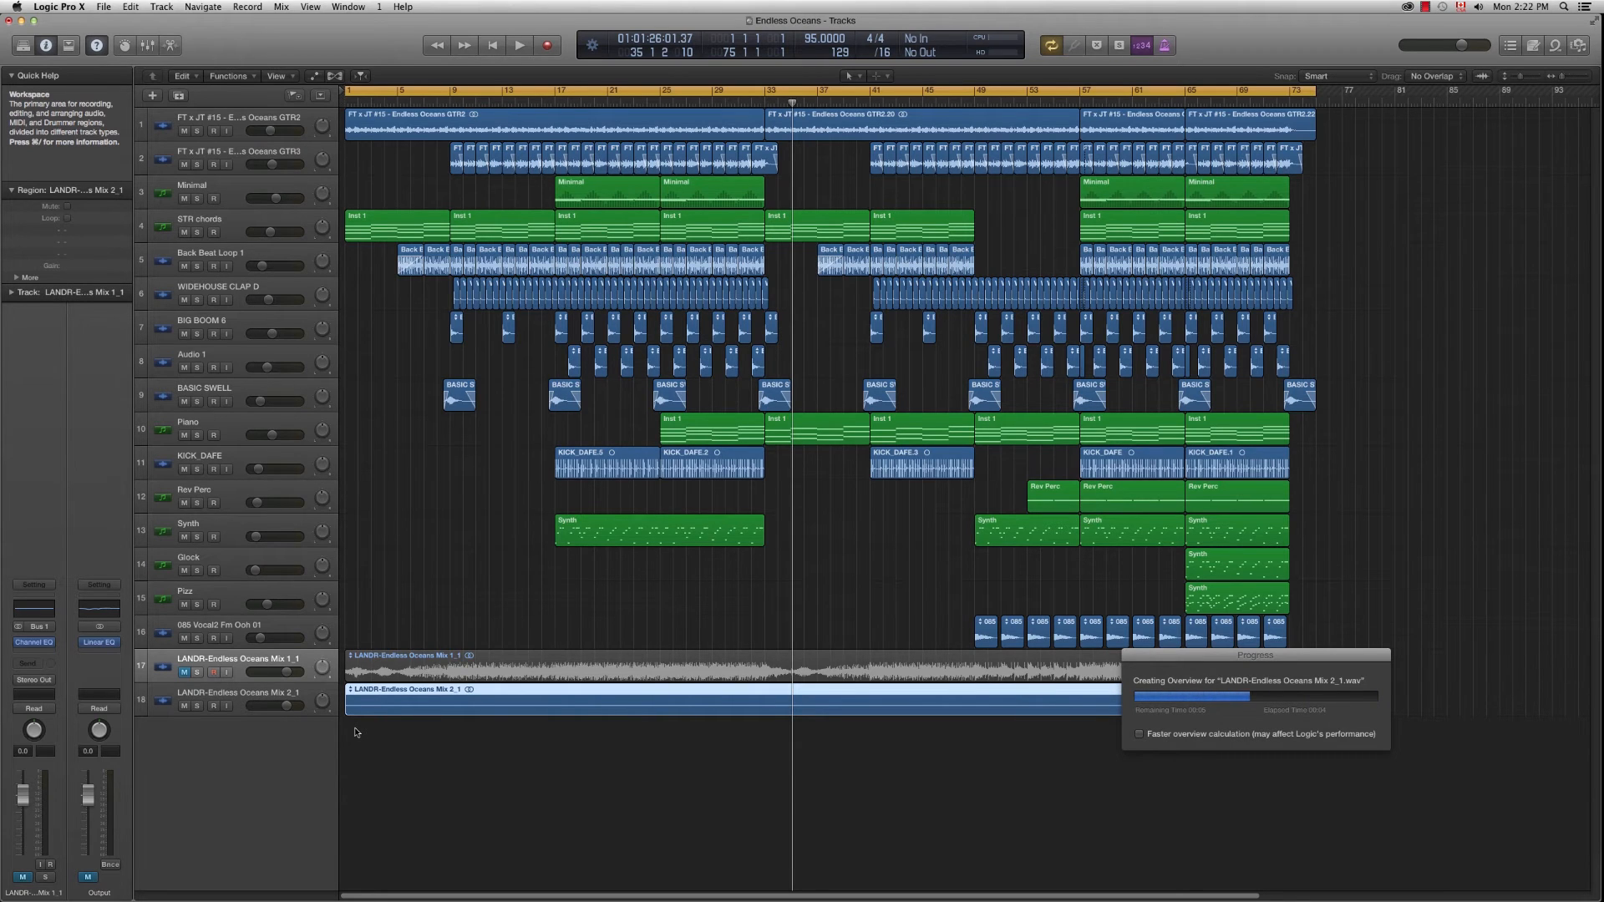
# Step: Solo the LANDR Mix 2 track, insert a Channel EQ on it and place the EQ window above the two LANDR tracks
pyautogui.click(196, 706)
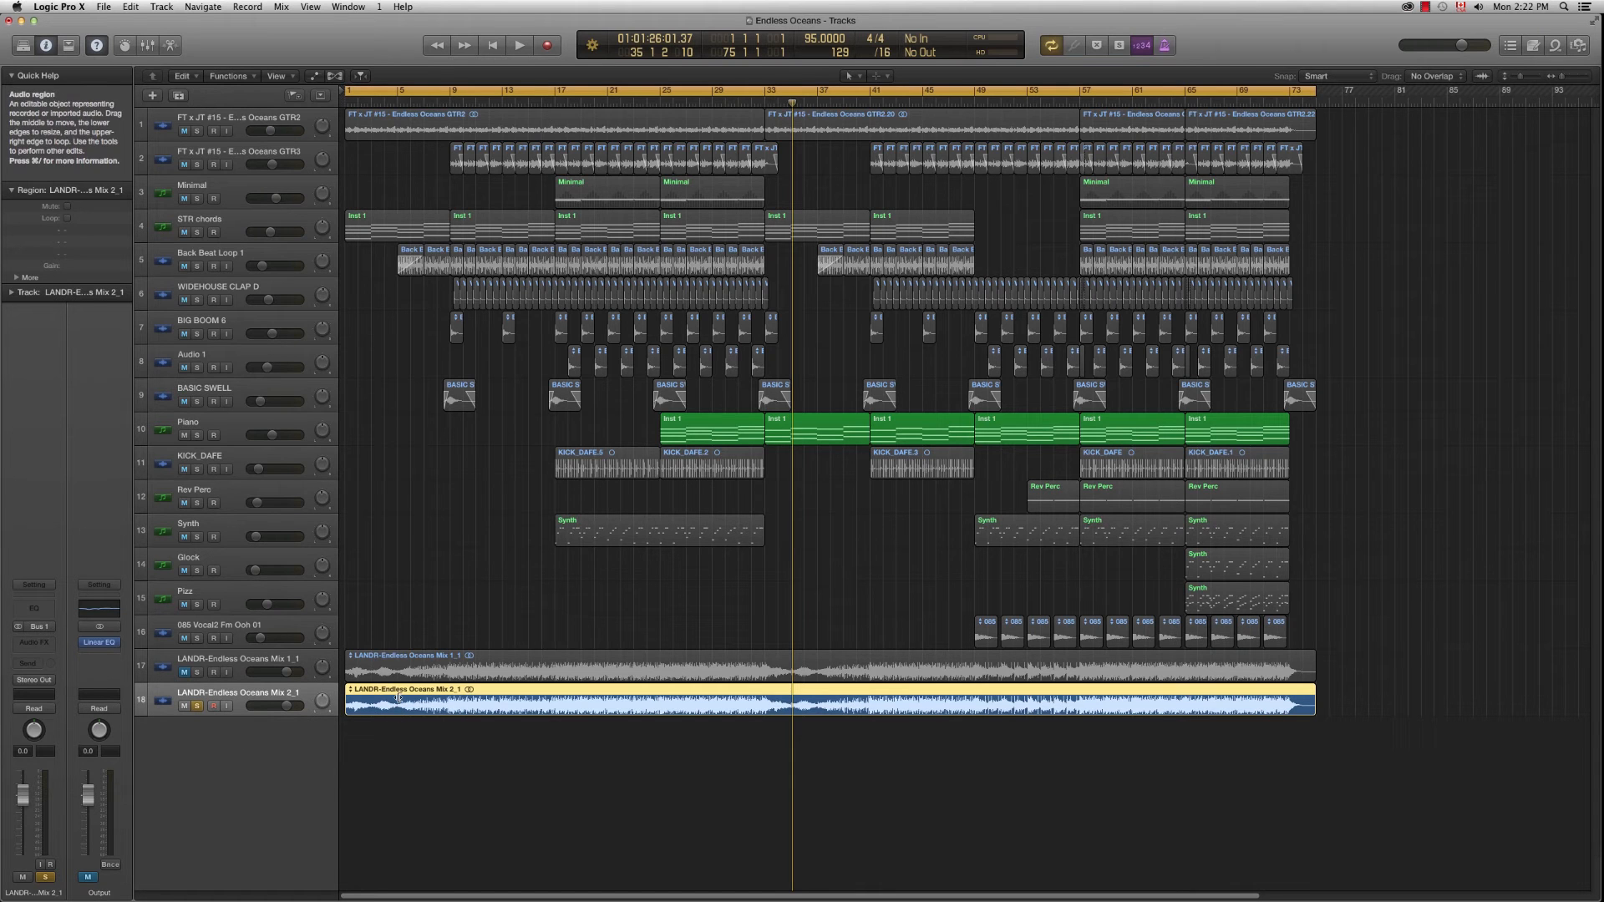
pyautogui.click(37, 615)
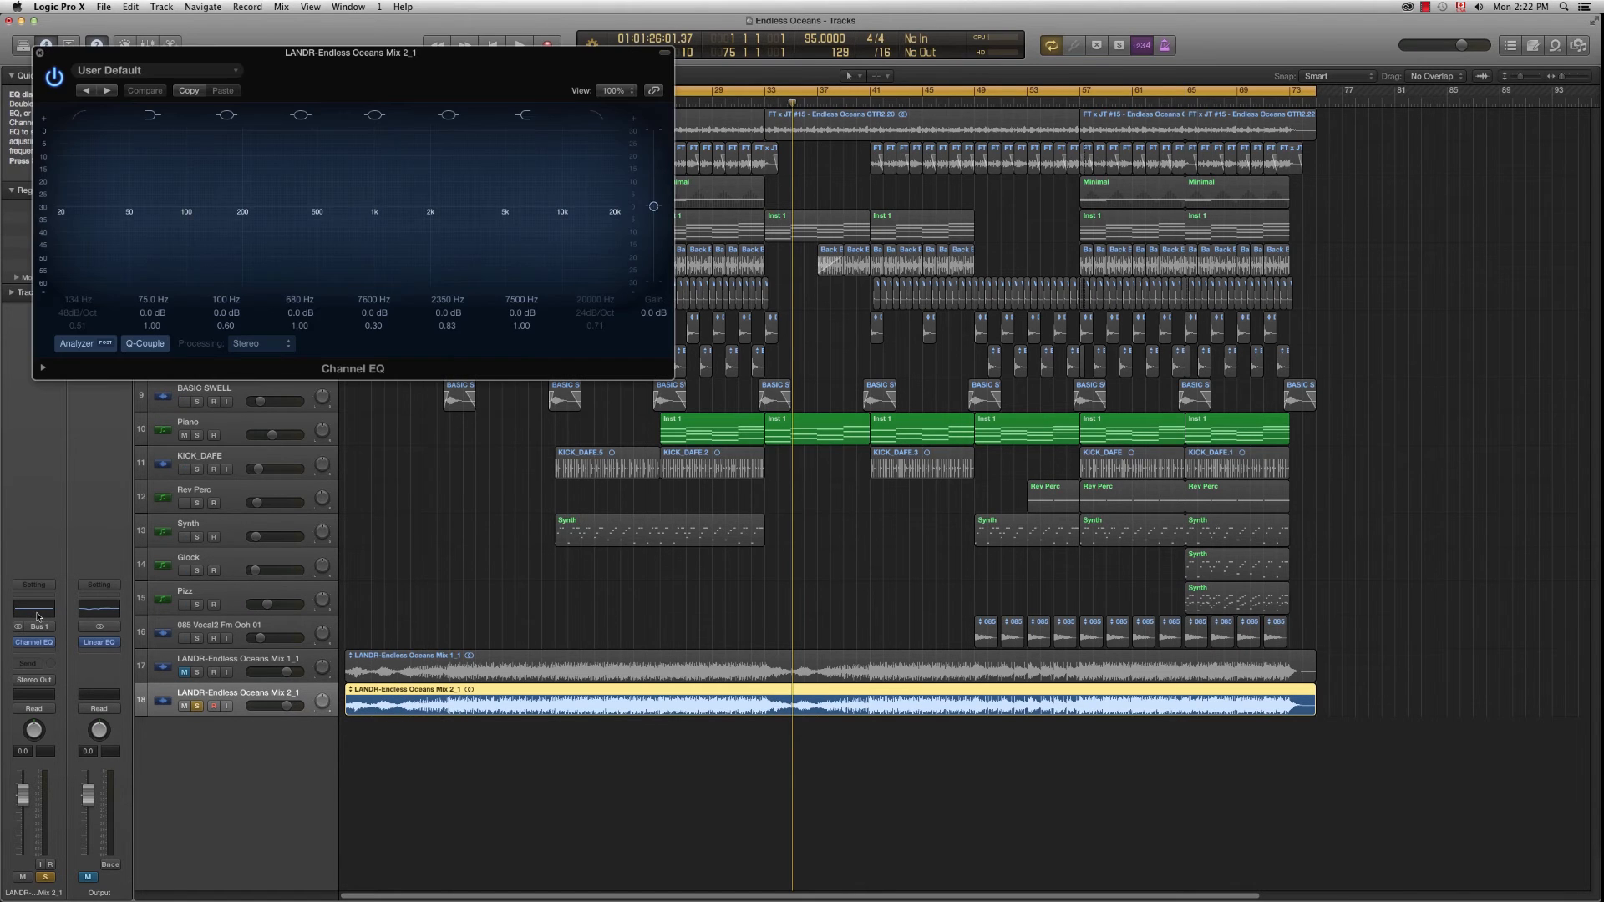
pyautogui.moveTo(355, 56); pyautogui.dragTo(992, 315)
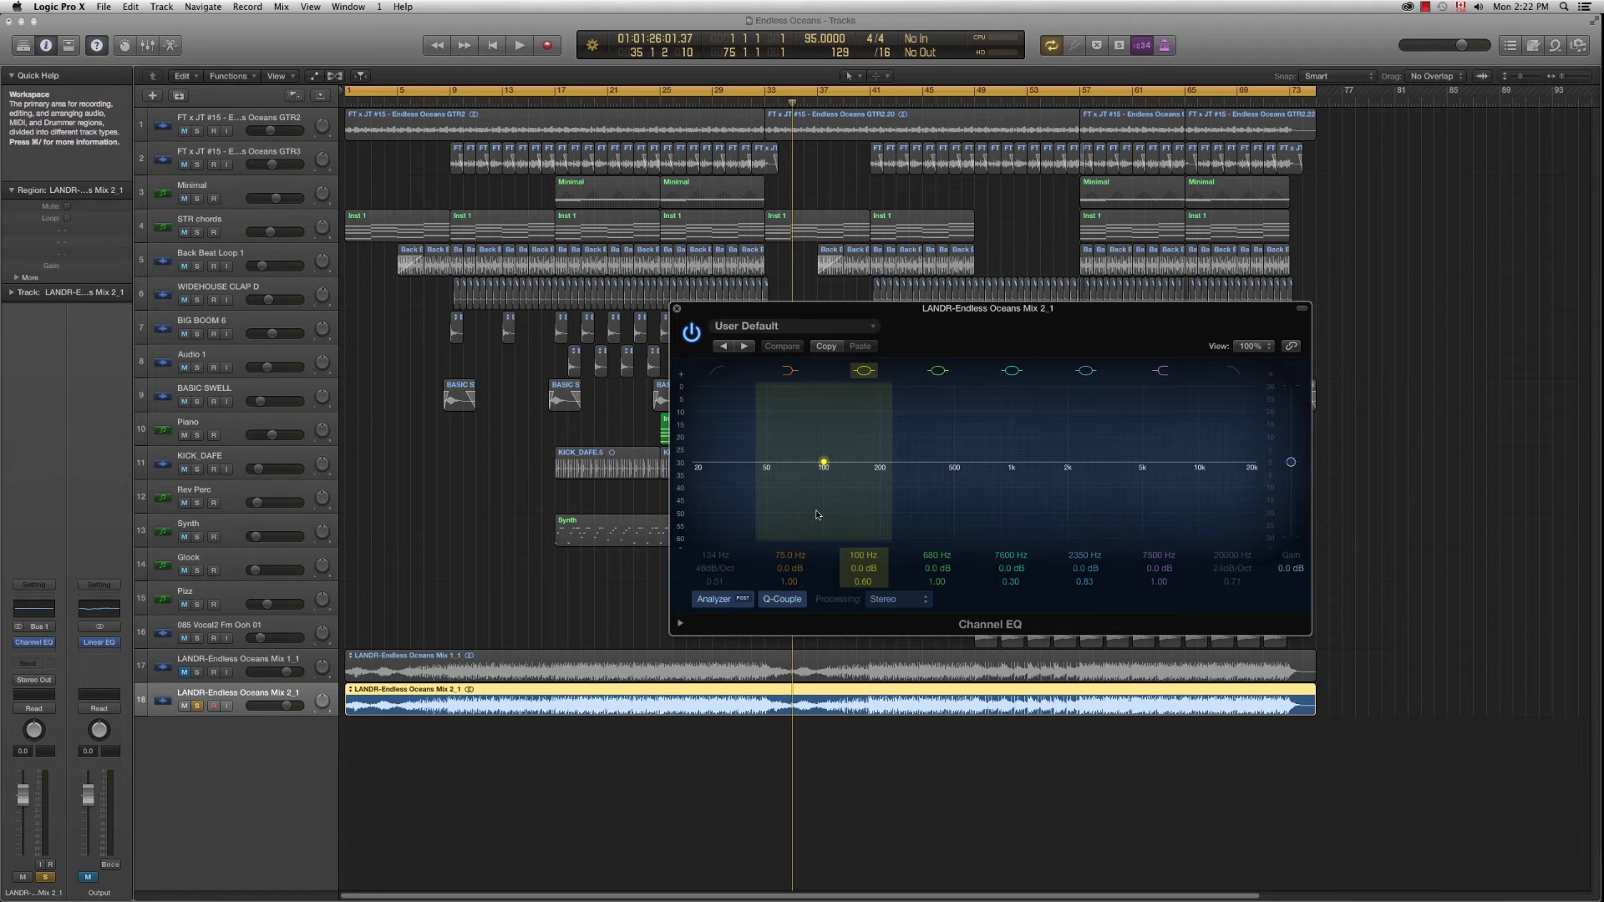
pyautogui.moveTo(987, 338); pyautogui.dragTo(883, 349)
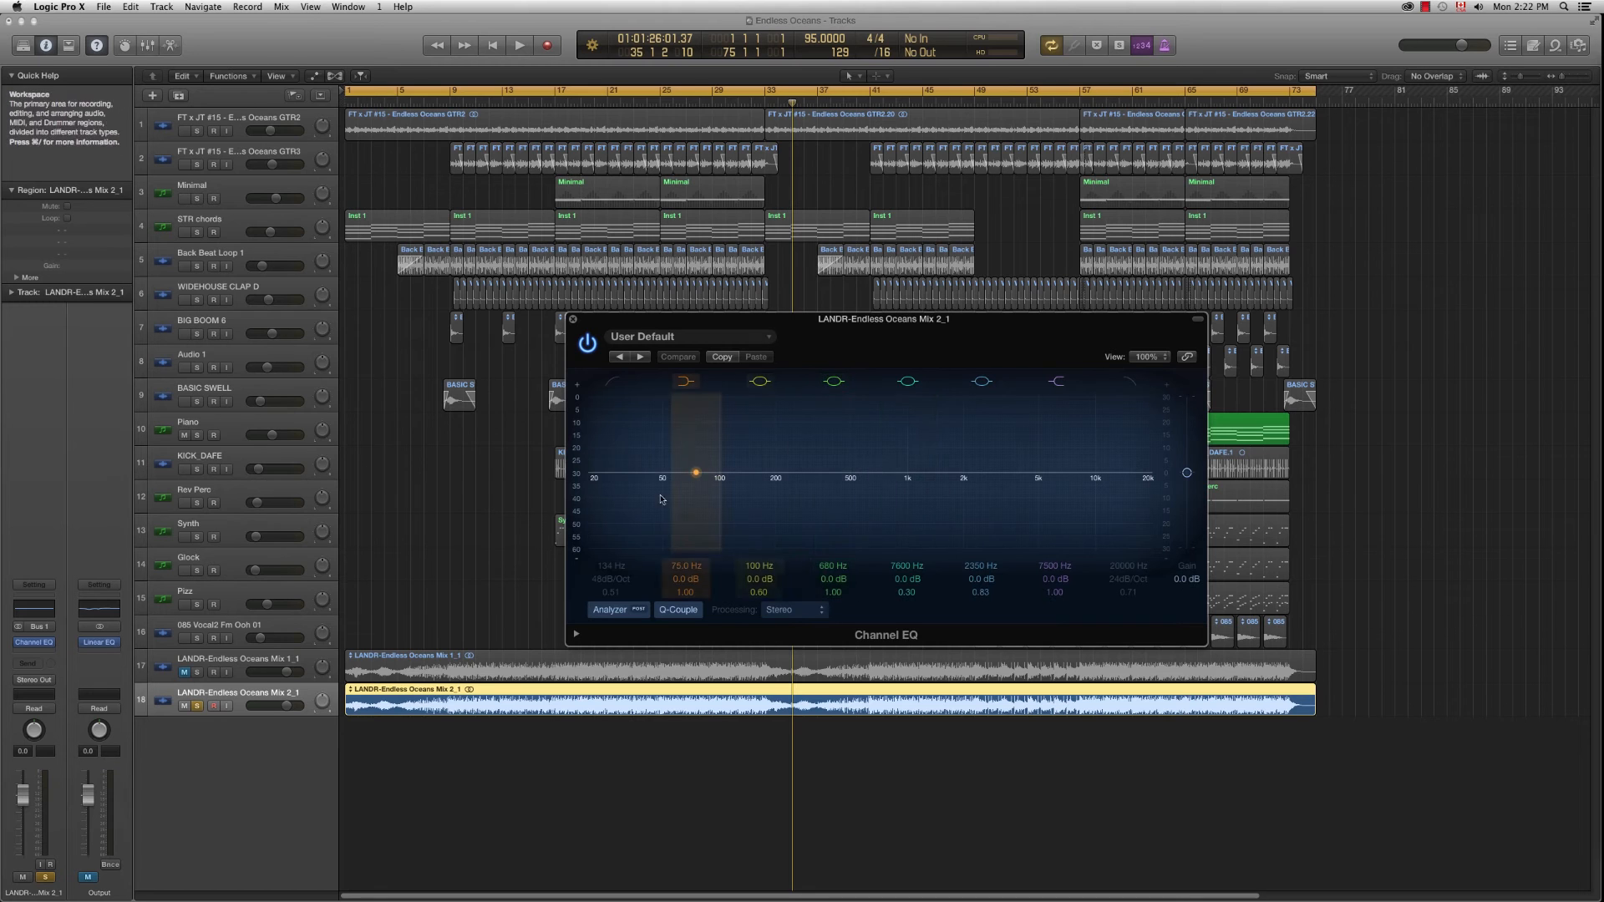
# Step: Play the soloed LANDR Mix 2 track to examine its frequency spectrum, and close the Channel EQ window
pyautogui.press('Return')
pyautogui.press('space')
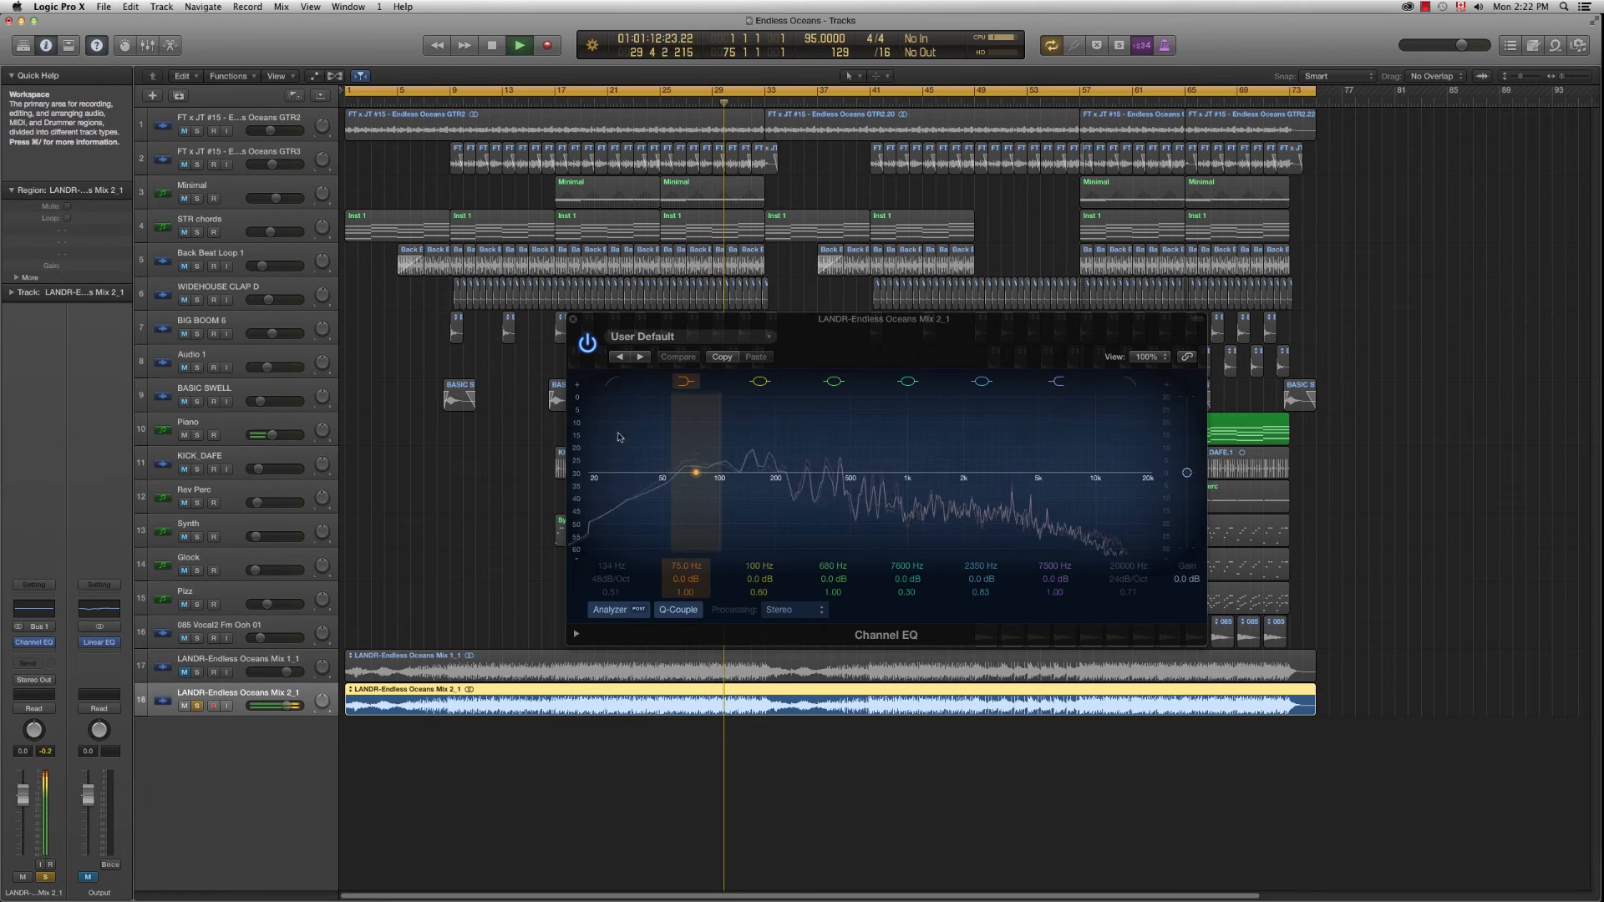
pyautogui.click(572, 321)
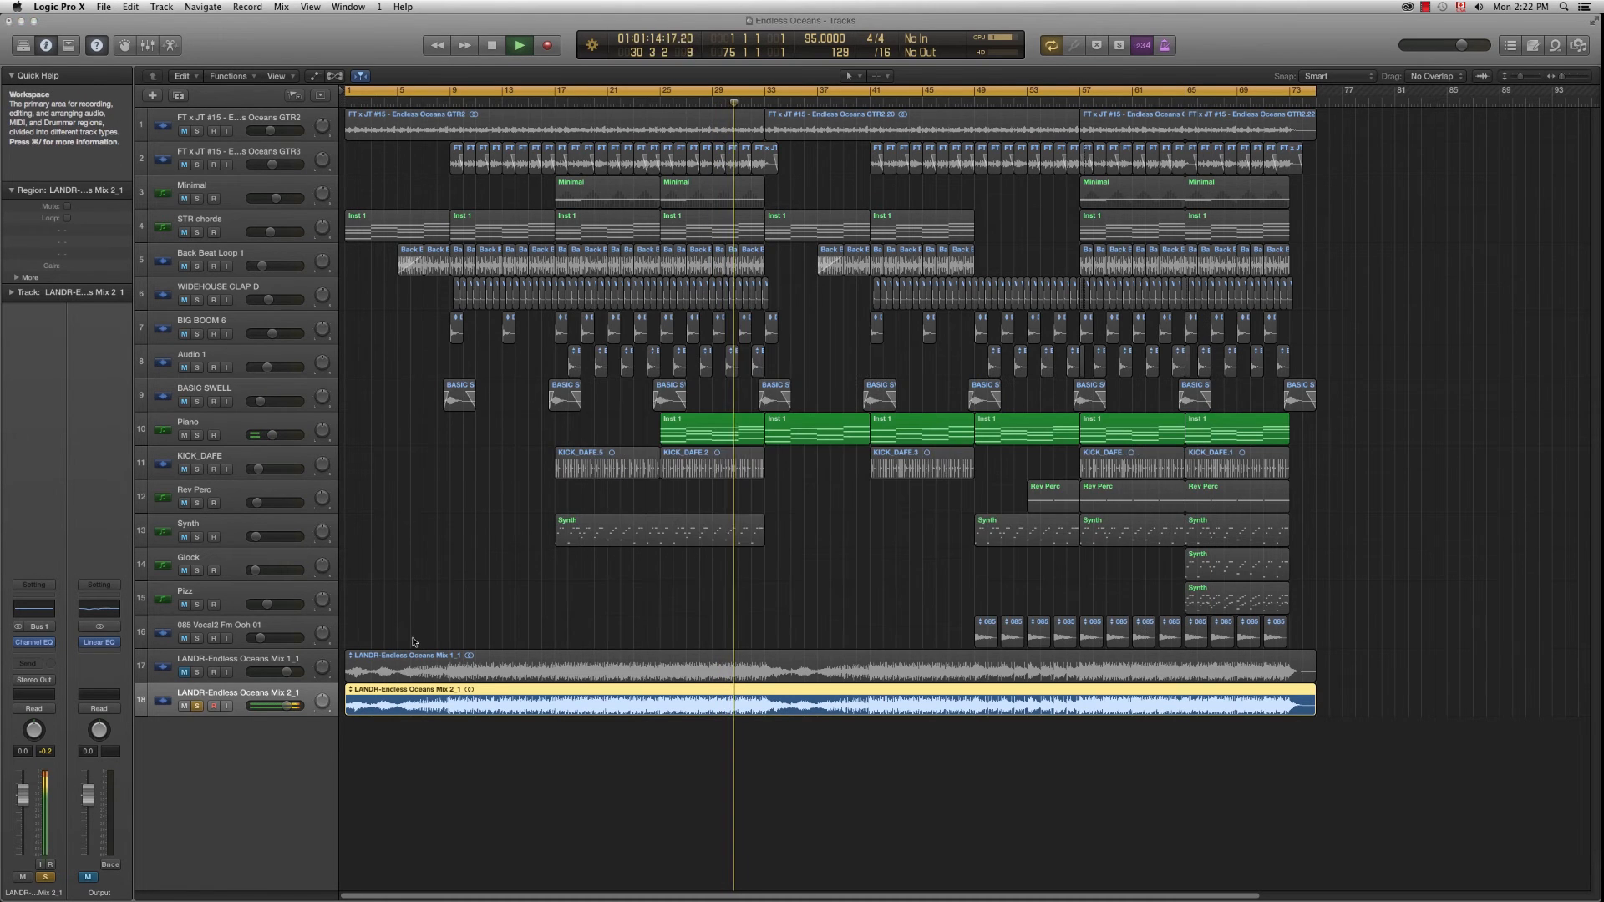
pyautogui.click(451, 759)
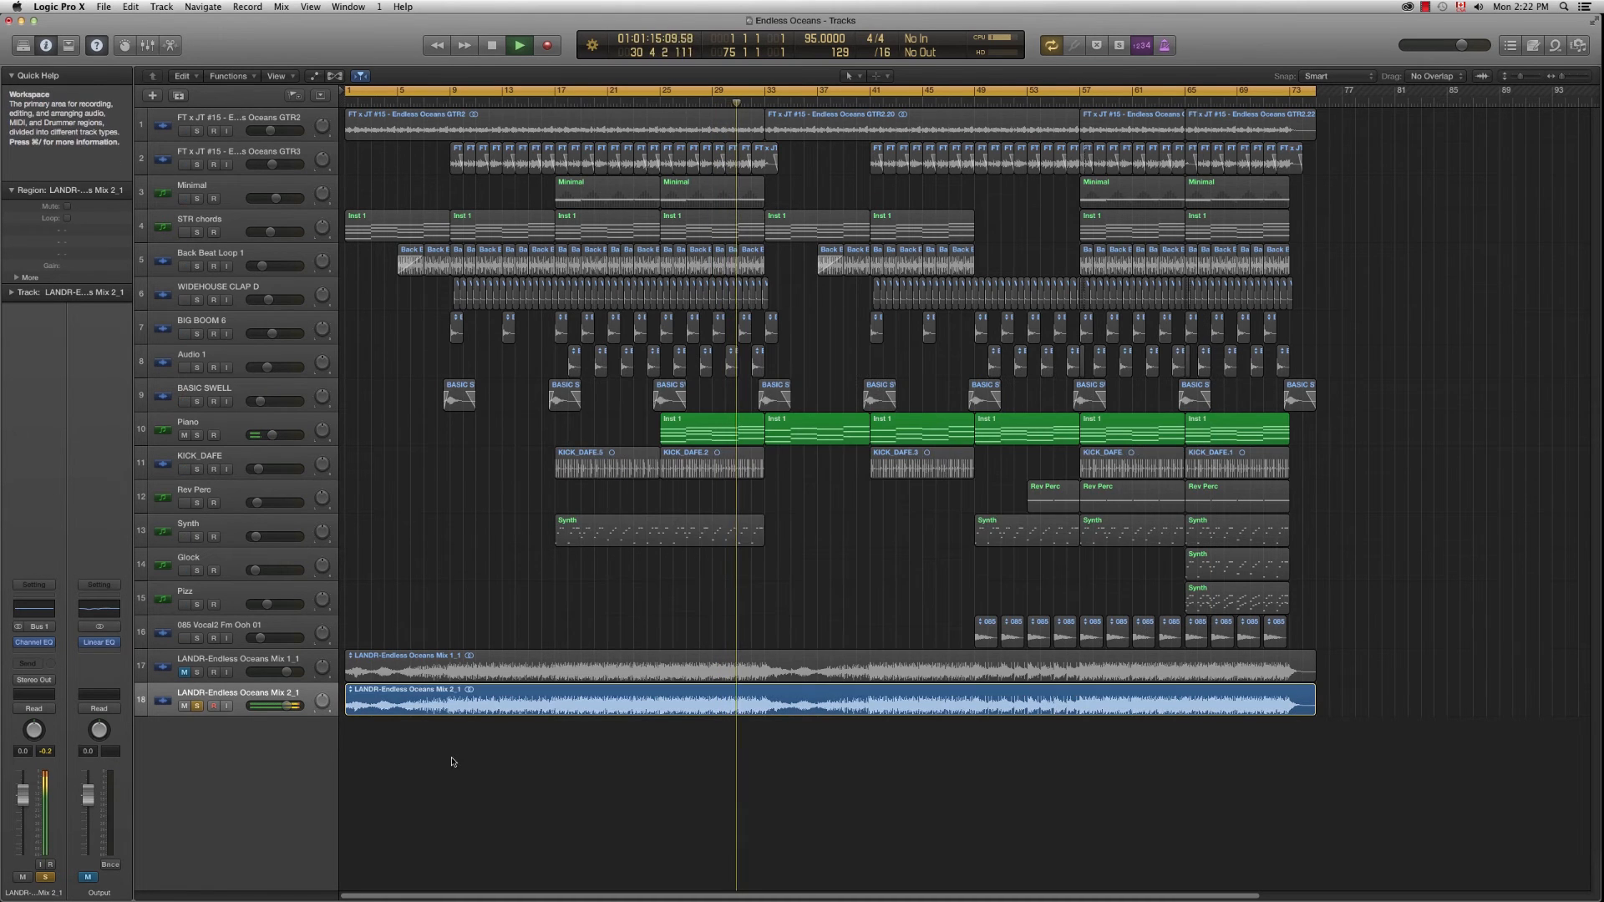
# Step: Disable cycling and play the soloed LANDR Mix 2 track from around bar 22 with the Output channel unmuted, ending with playback stopped
pyautogui.click(630, 91)
pyautogui.click(629, 102)
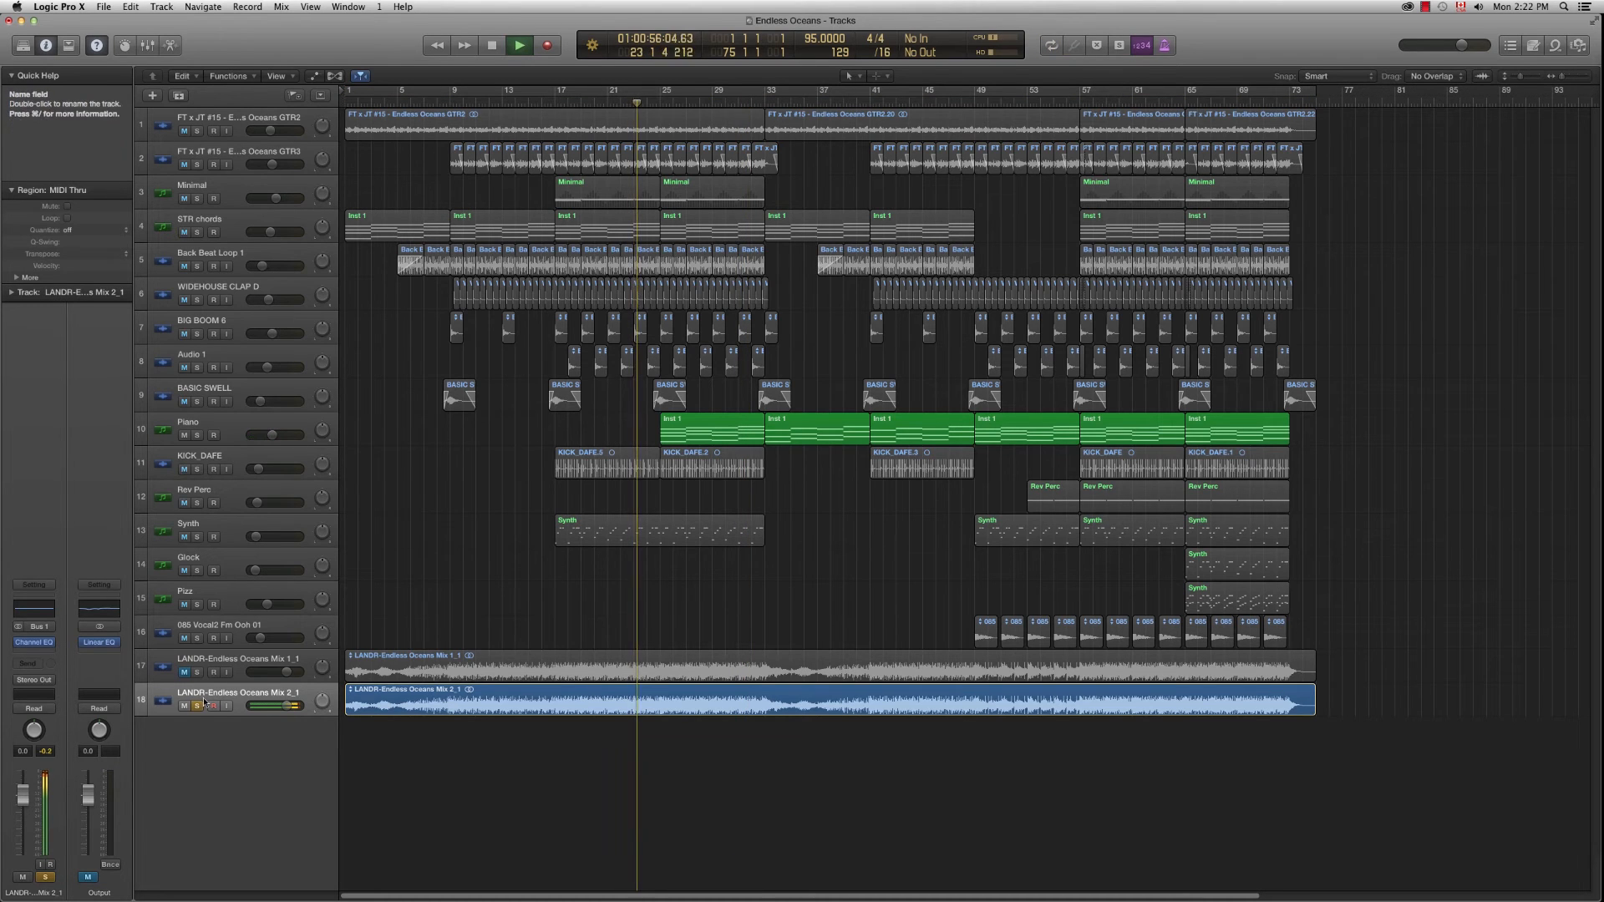
pyautogui.click(88, 877)
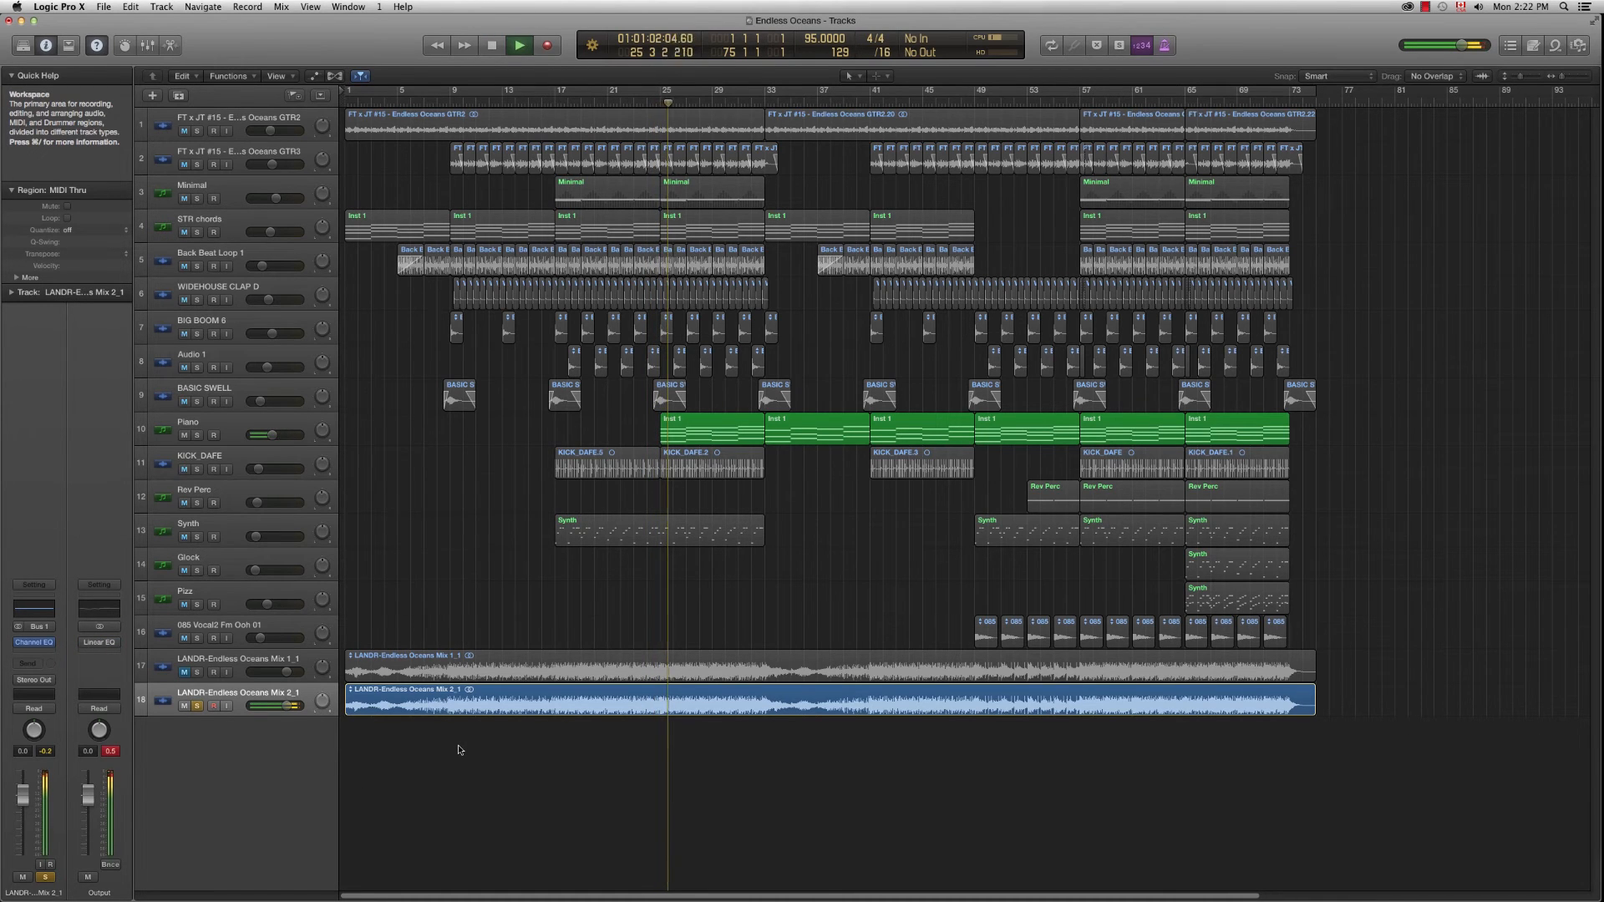
pyautogui.press('space')
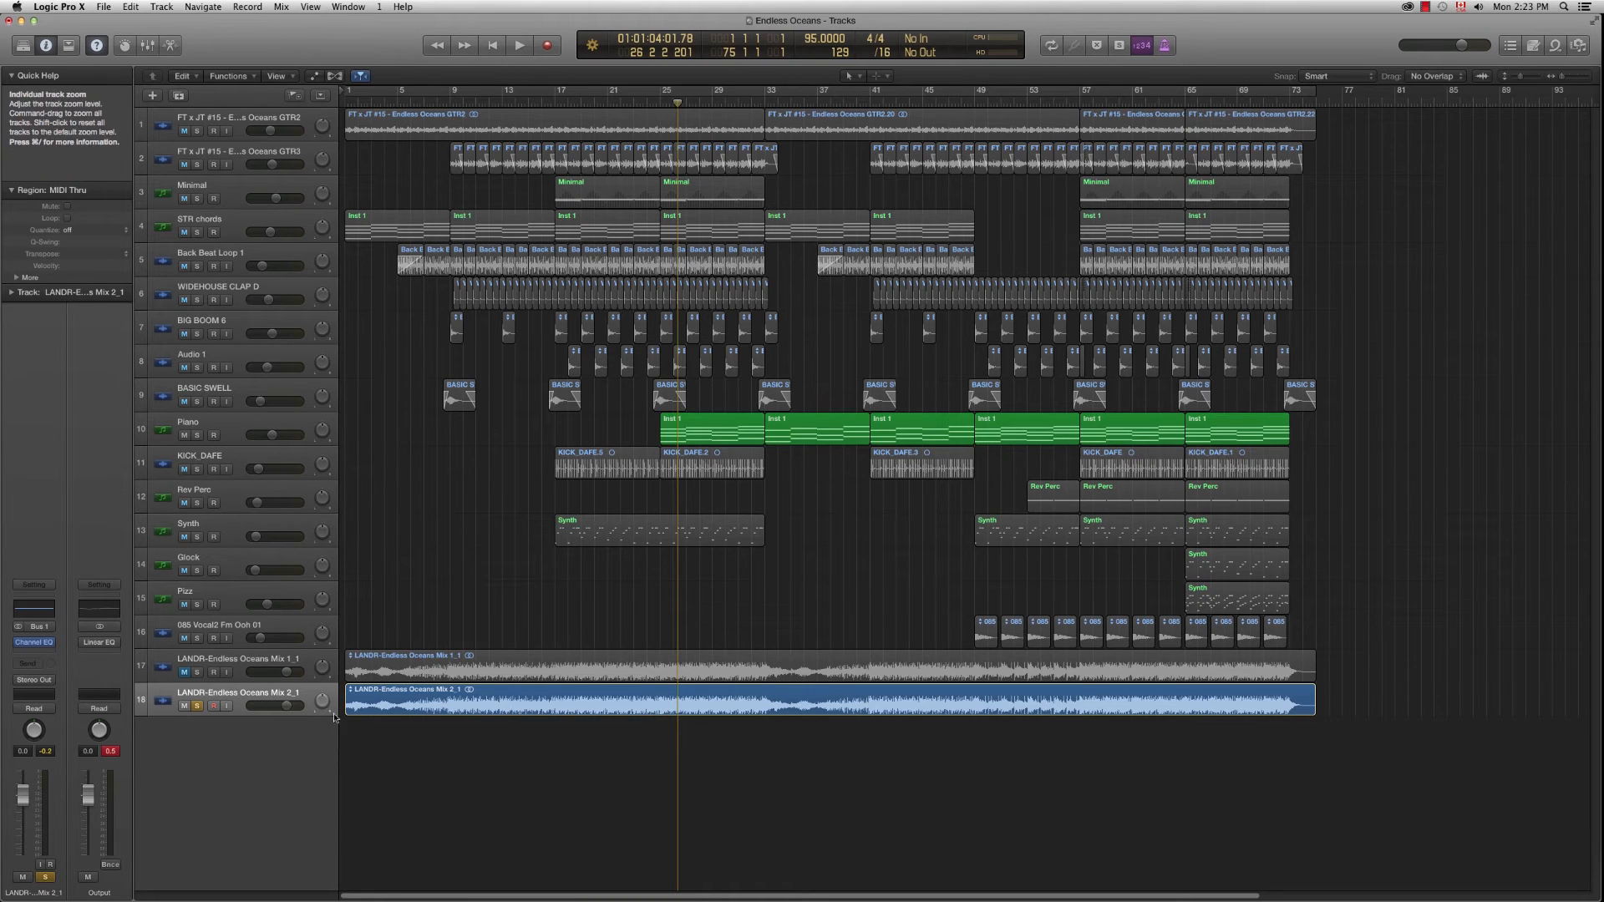
# Step: Unsolo and mute the LANDR Mix 2 track, and open the Linear Phase EQ on the Output channel
pyautogui.click(197, 706)
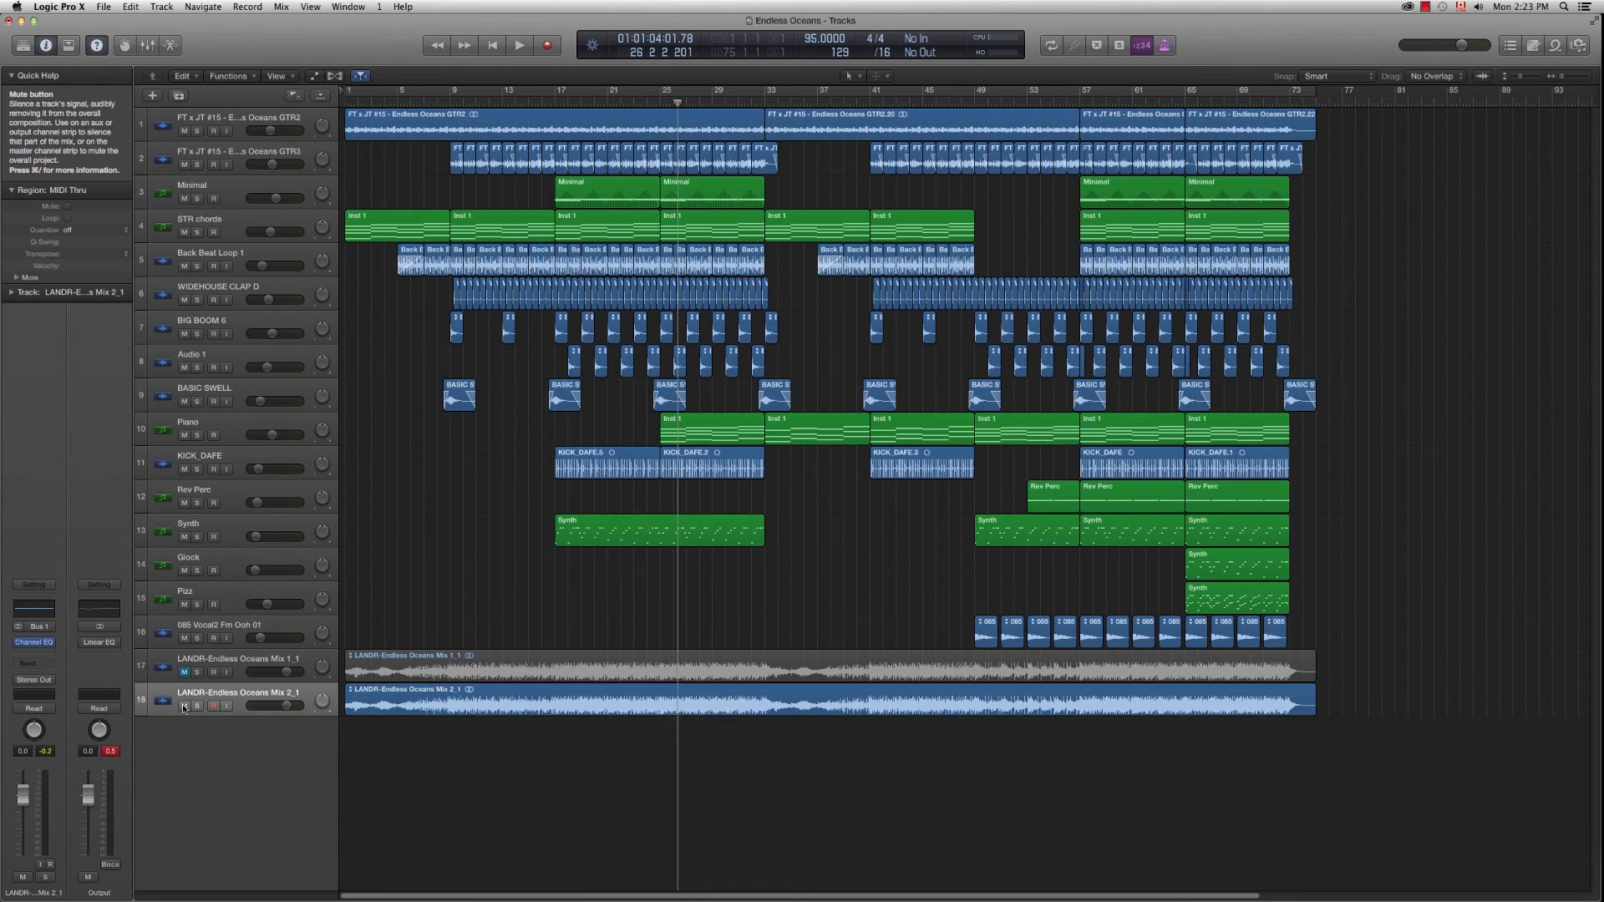
pyautogui.click(184, 706)
pyautogui.click(242, 628)
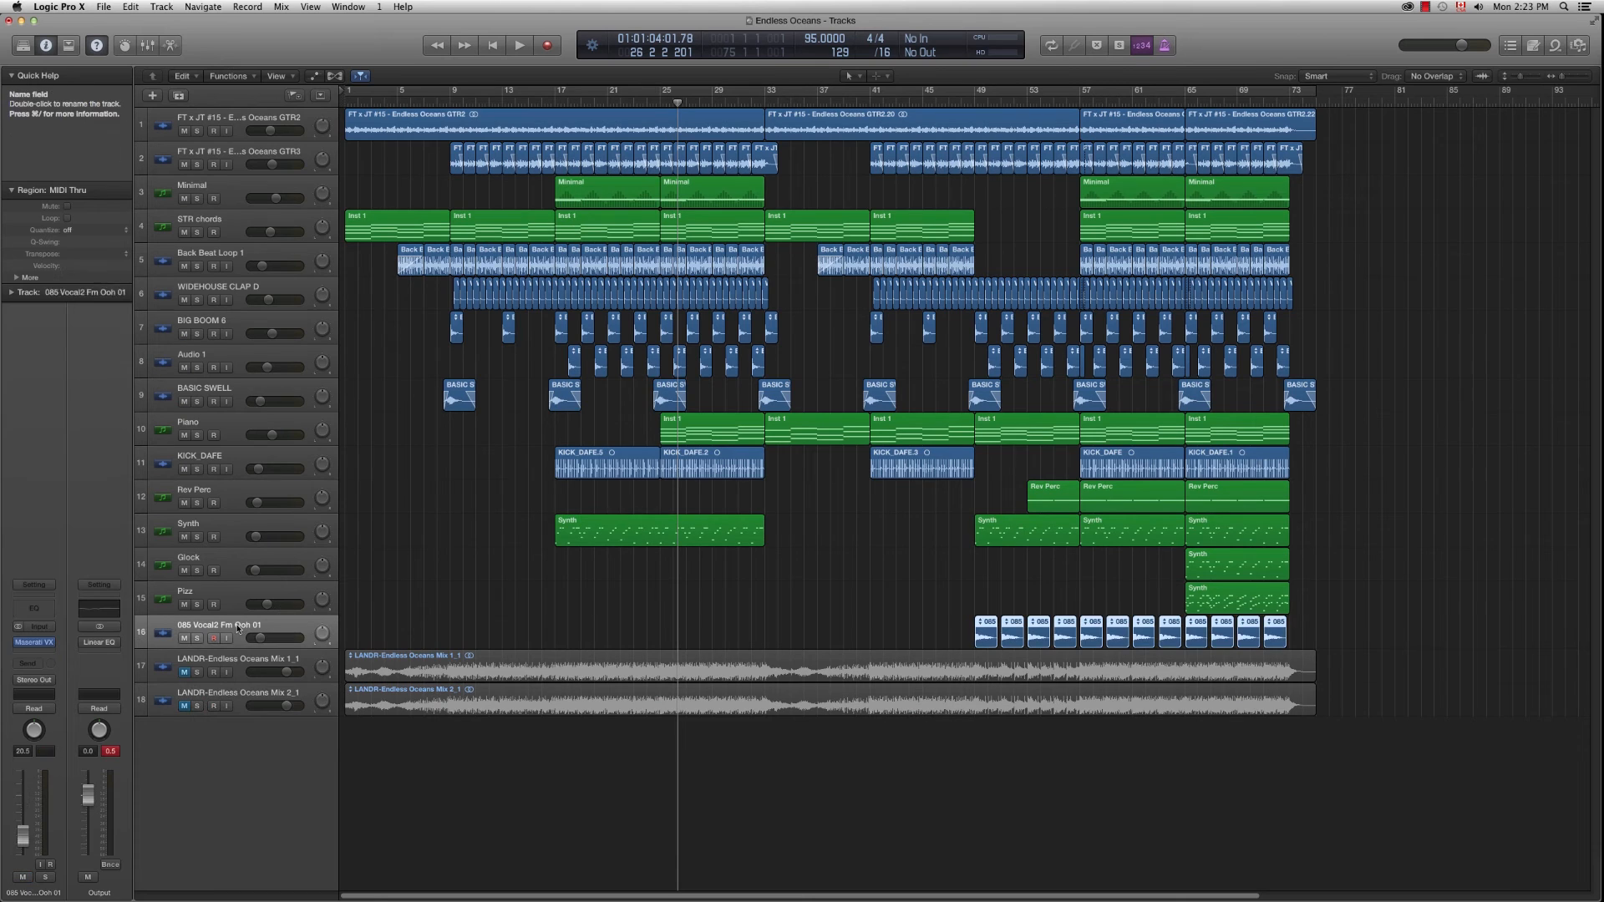
pyautogui.click(99, 641)
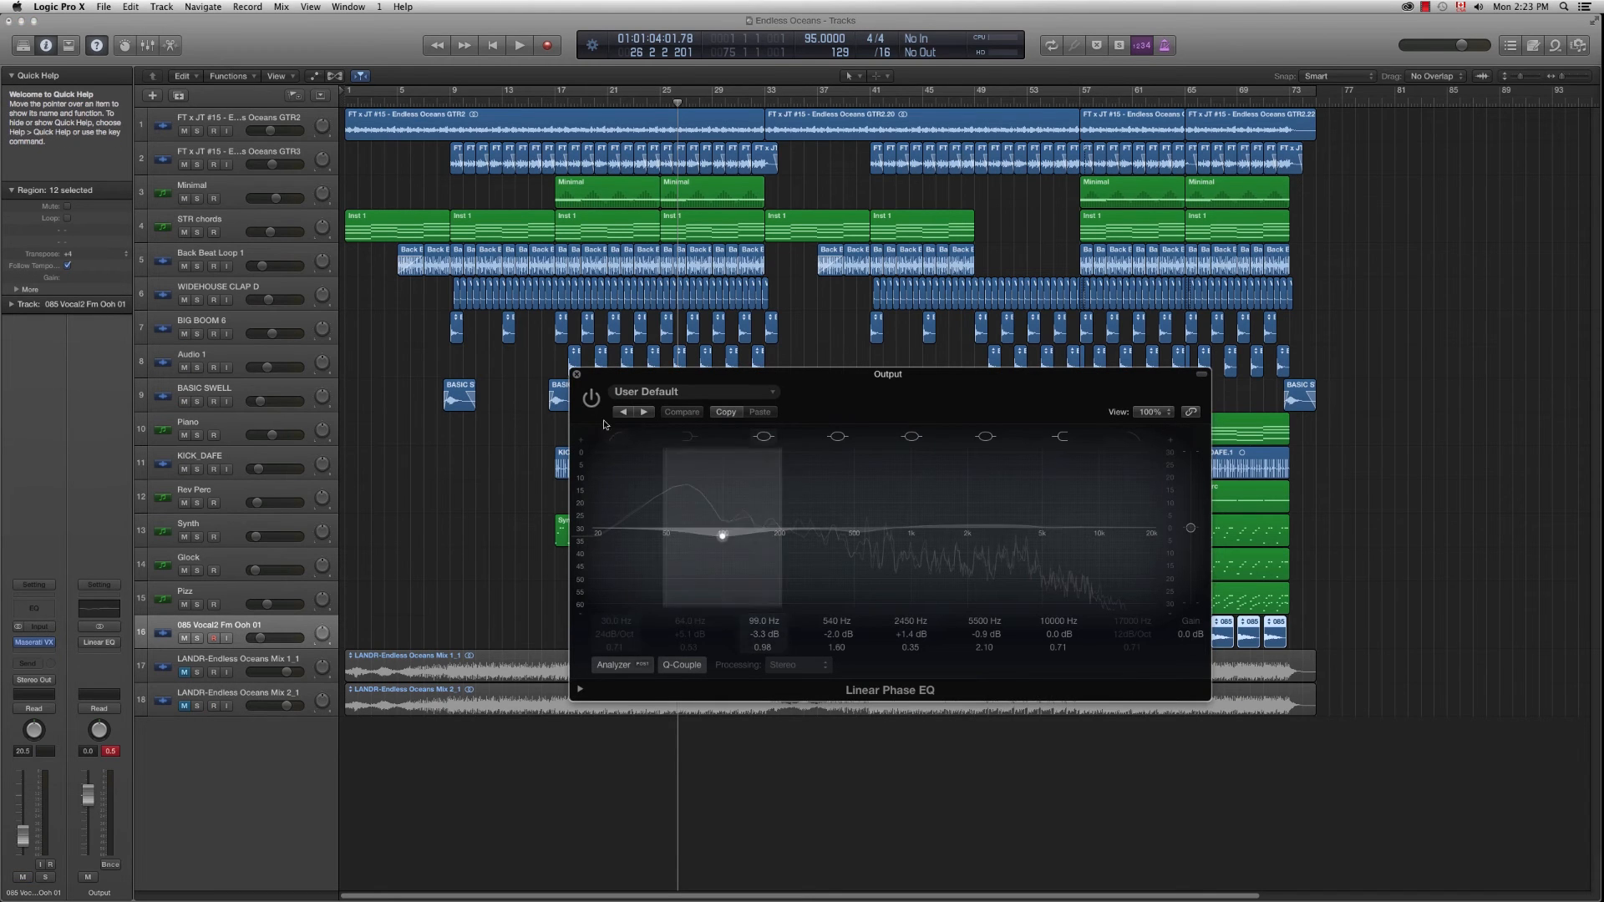
# Step: Enable the Output channel's Linear Phase EQ, turn on its low-shelf band and close the EQ window
pyautogui.click(591, 398)
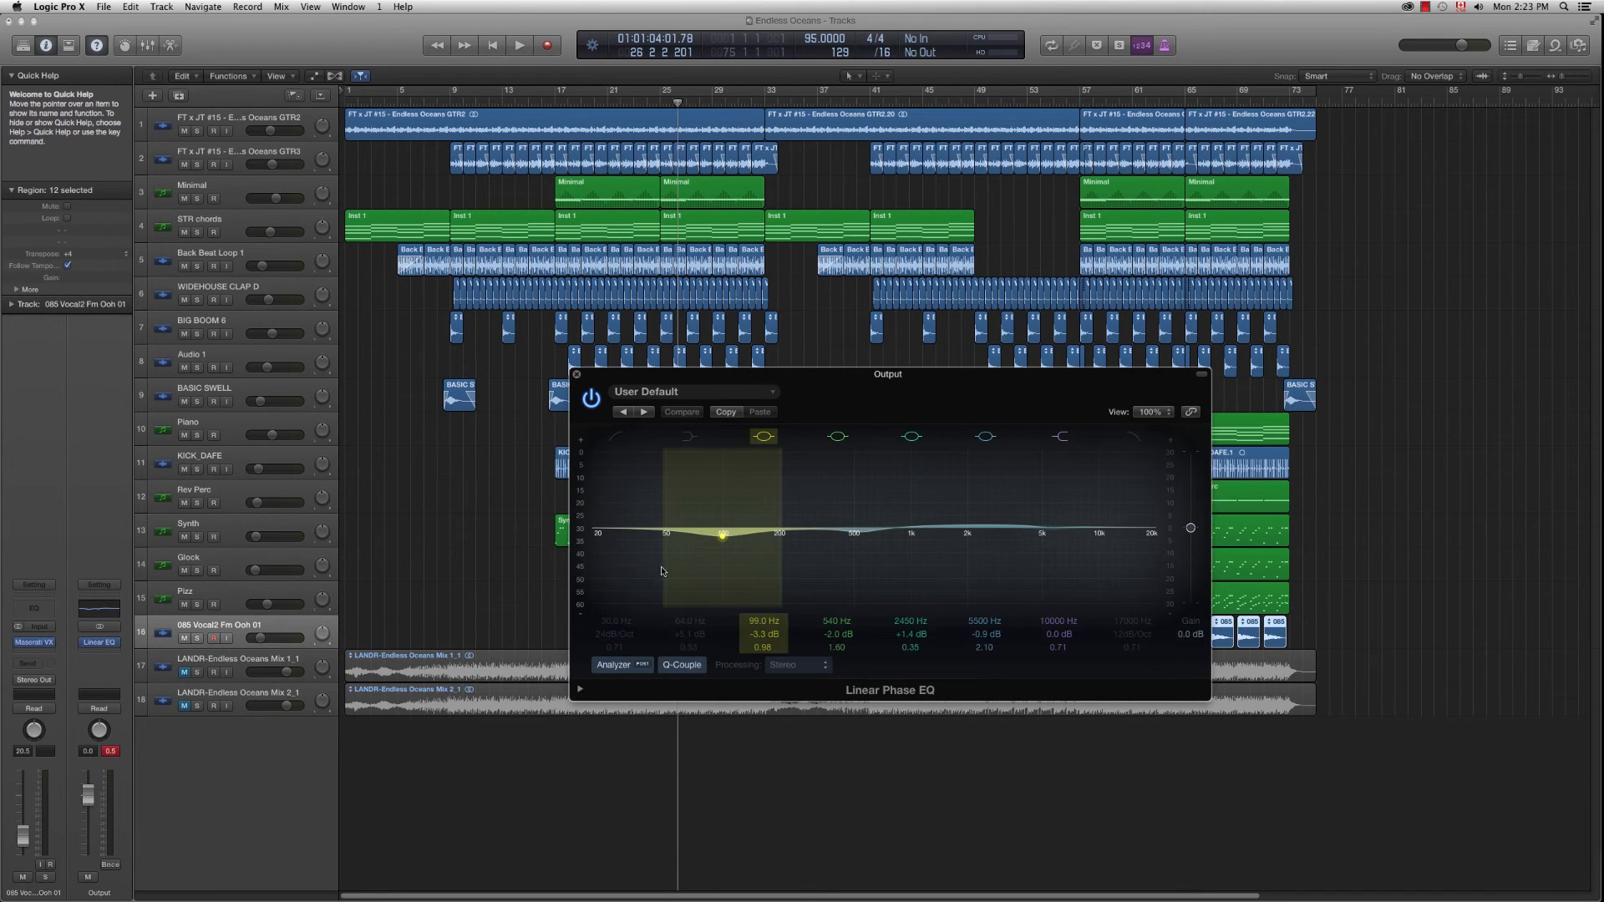
pyautogui.click(690, 438)
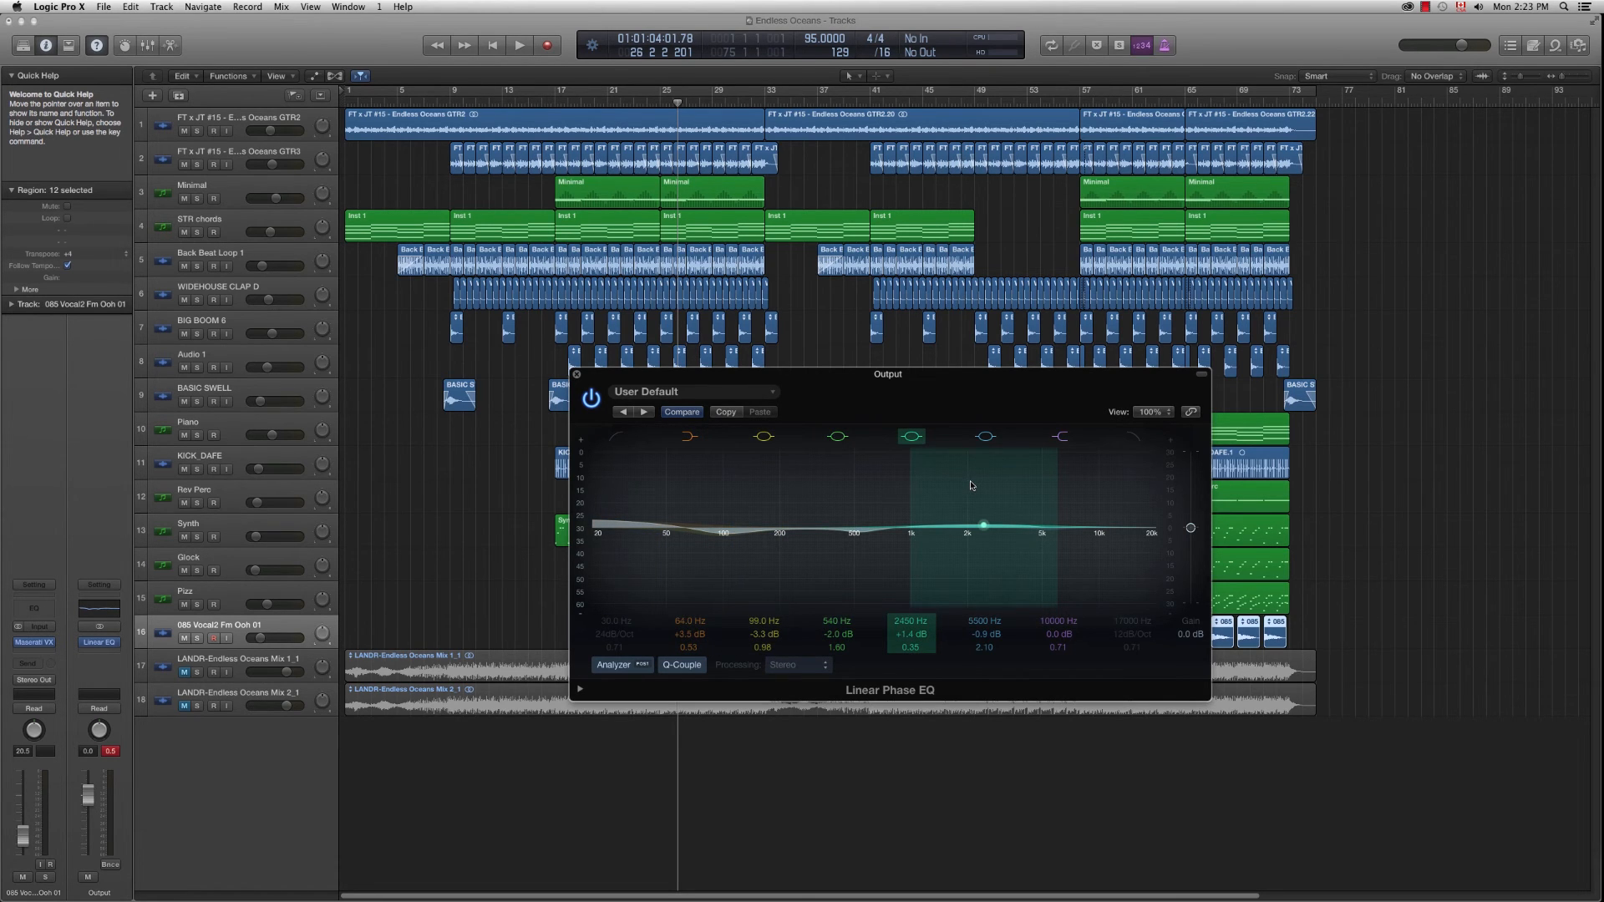
pyautogui.moveTo(972, 486); pyautogui.dragTo(972, 488)
pyautogui.moveTo(595, 378); pyautogui.dragTo(614, 411)
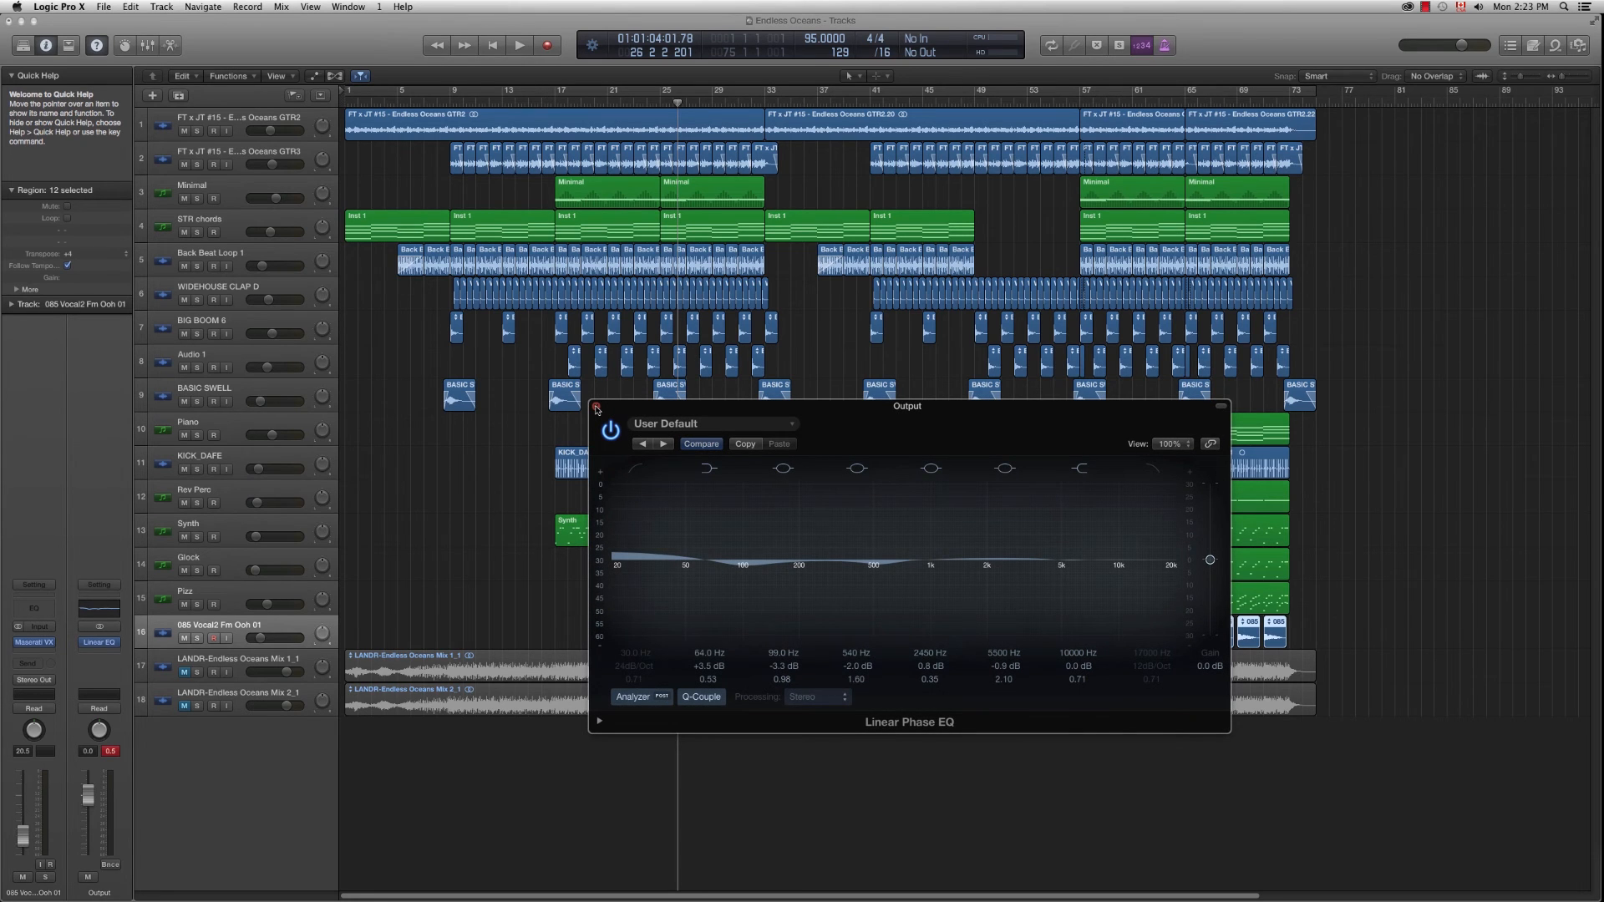
pyautogui.click(595, 408)
# Step: Enable cycling and bounce the project offline to the Desktop as Endless Oceans Mix 3, a 16-bit, 44100 PCM Wave file
pyautogui.click(796, 90)
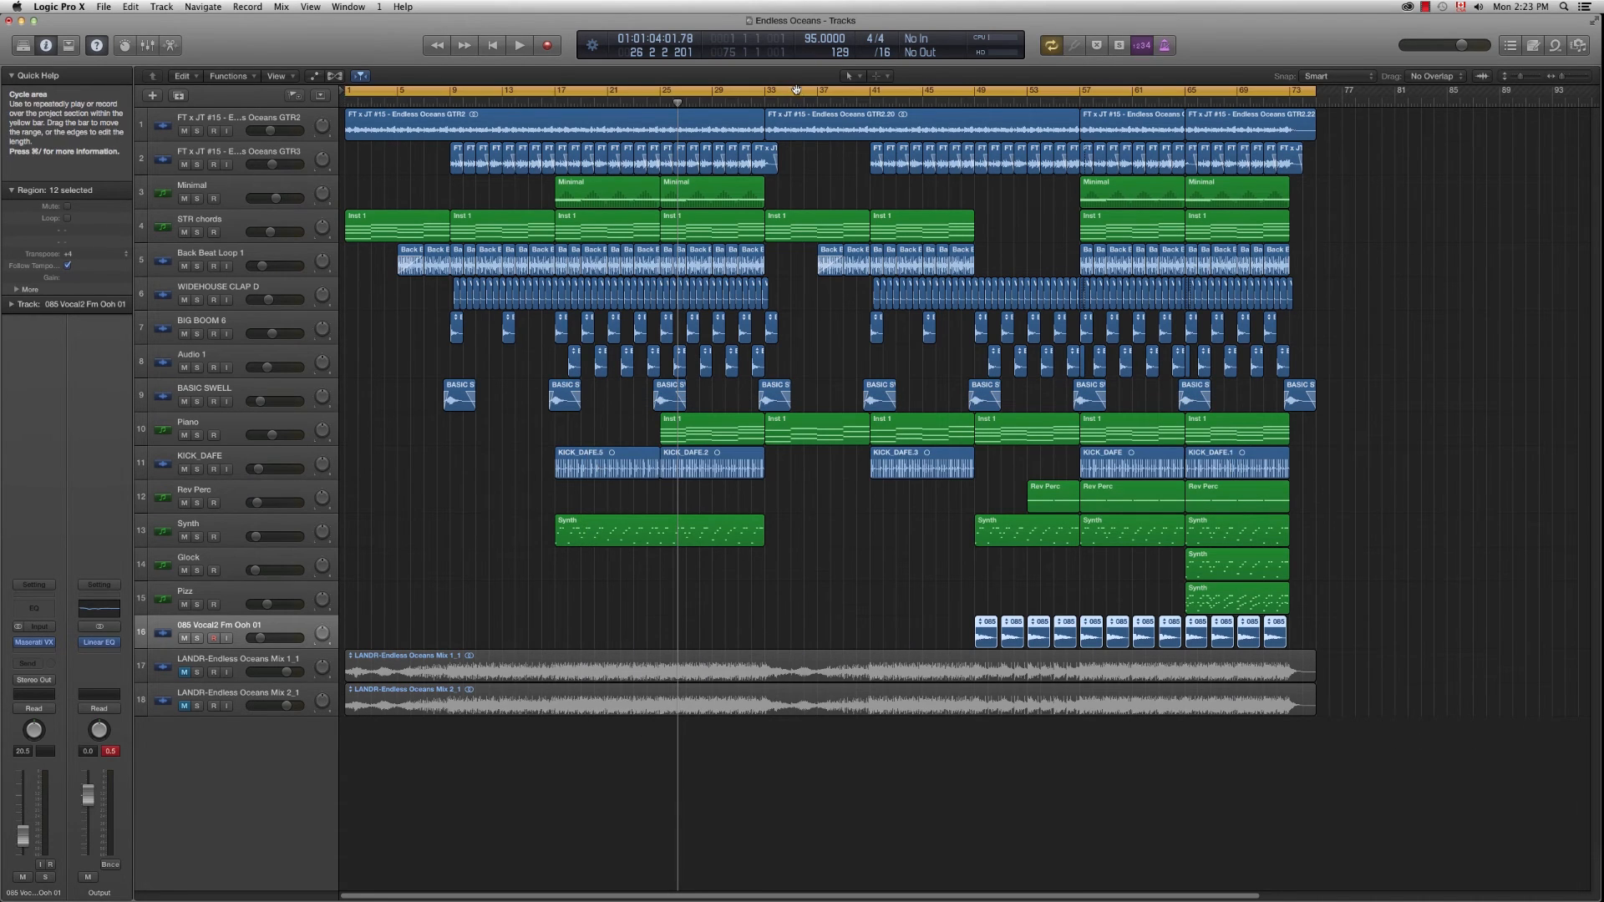
pyautogui.press('super+b')
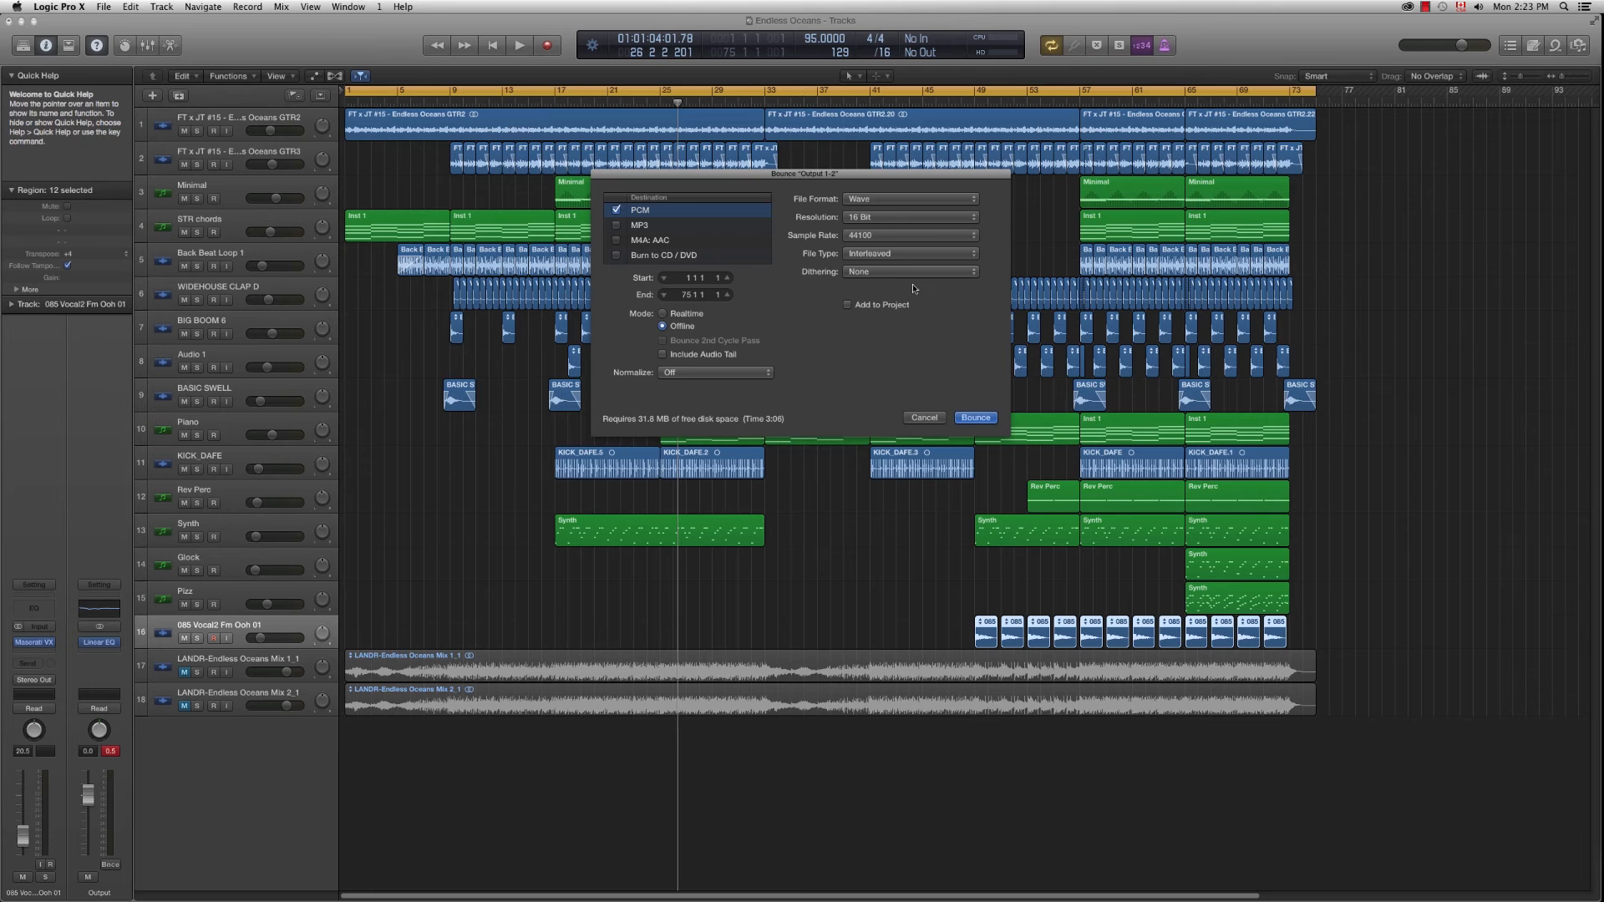
pyautogui.click(975, 418)
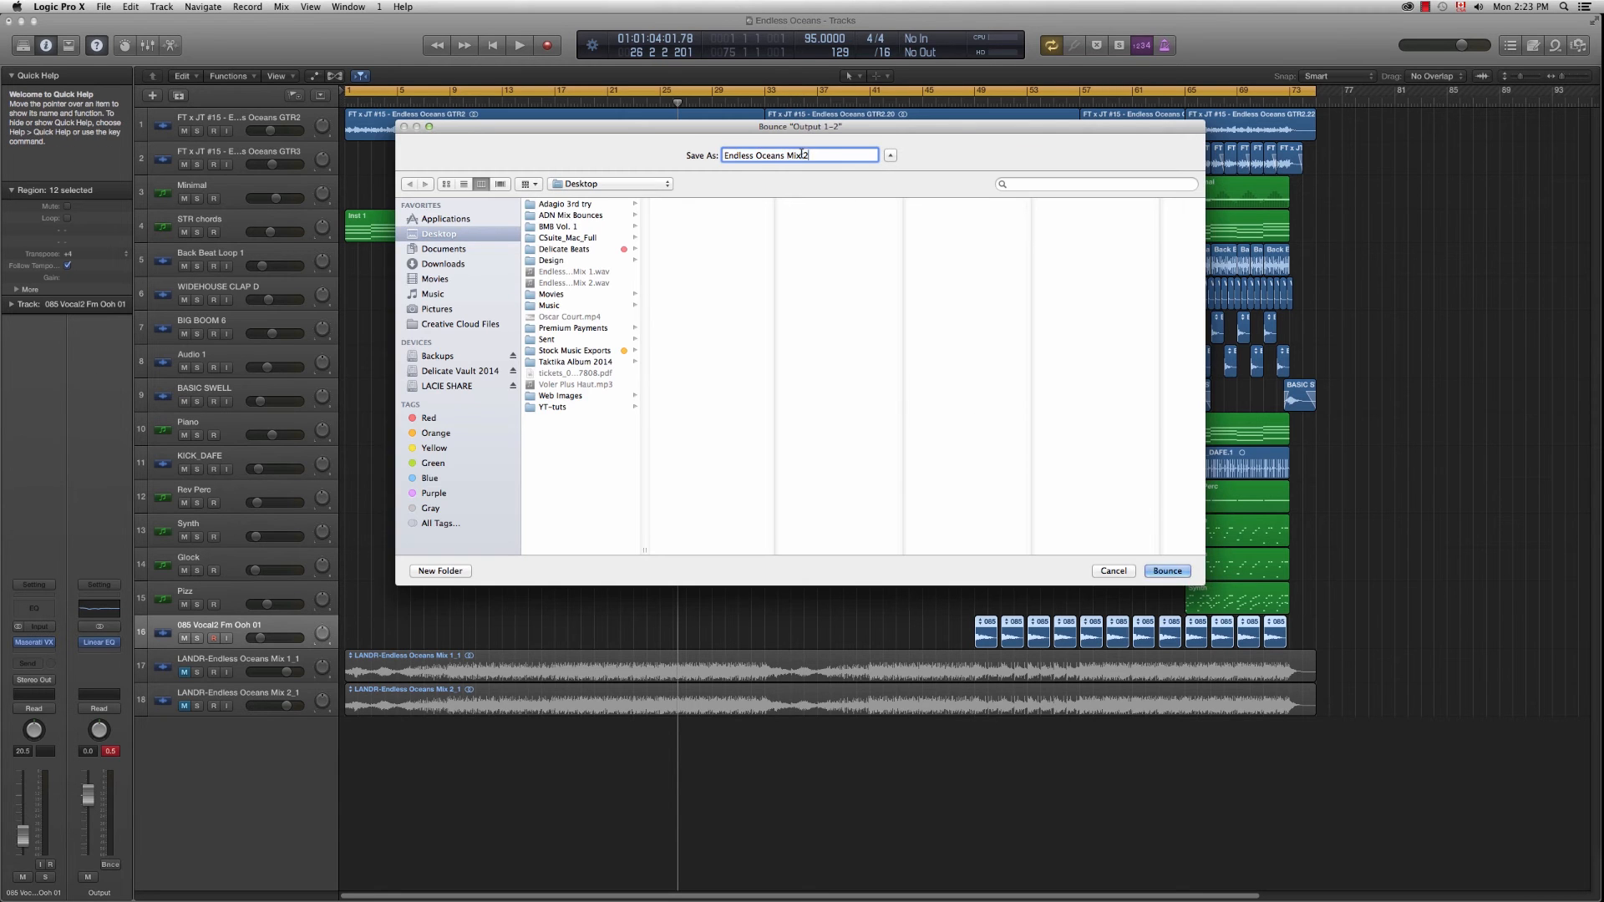
pyautogui.click(1168, 569)
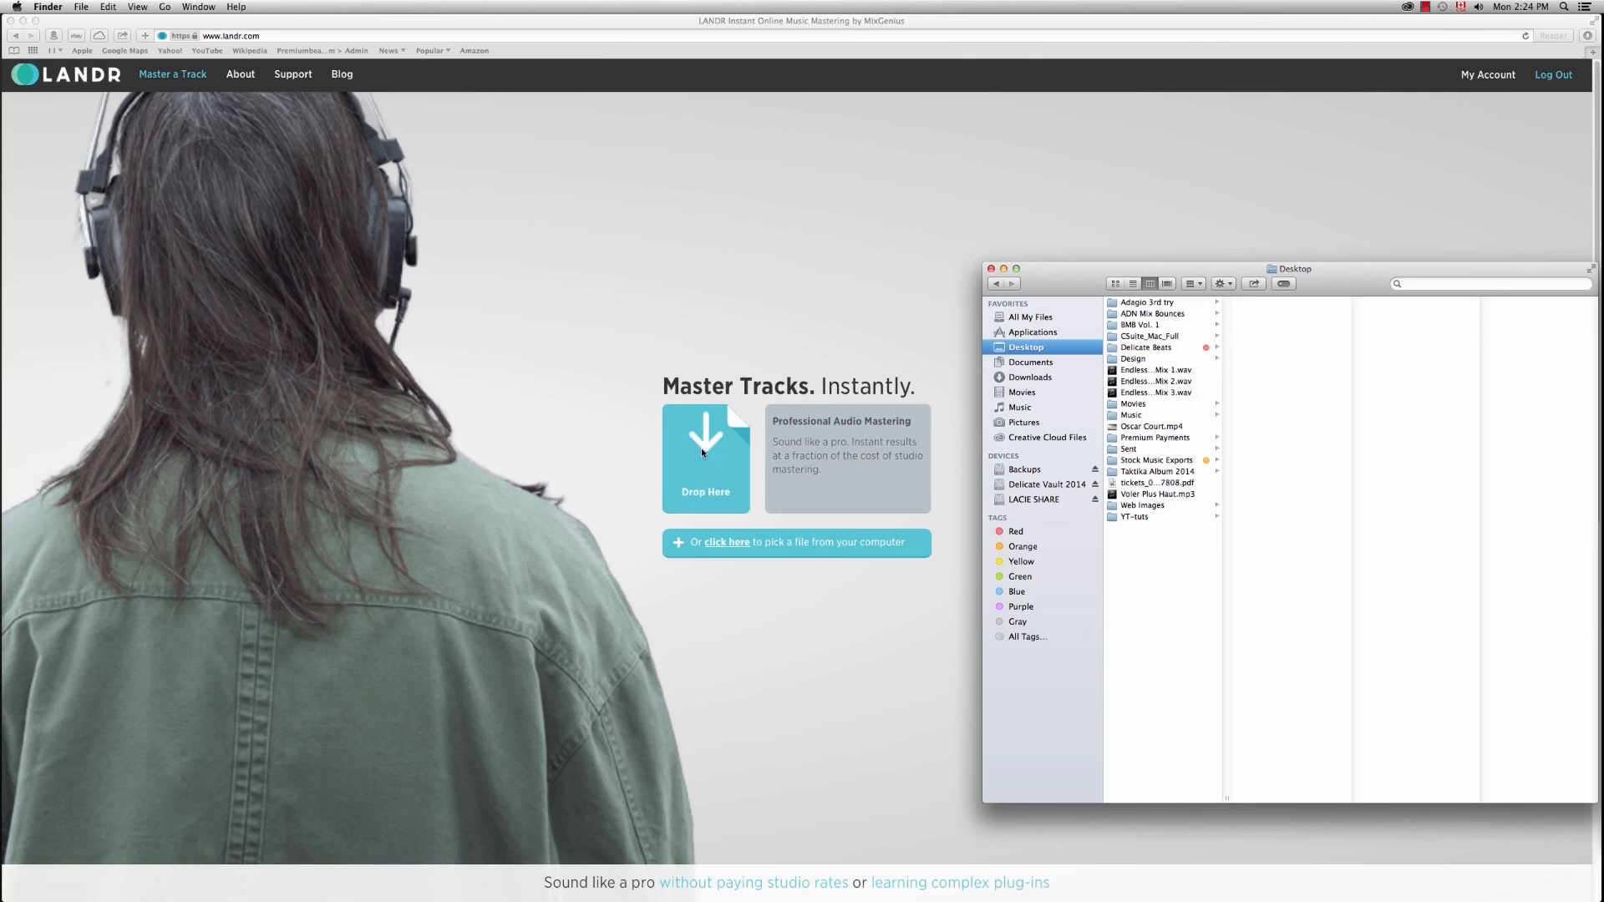
# Step: Switch to LANDR in Safari, upload Endless Oceans Mix 3 and send it for mastering at Low intensity as a CD Quality WAV
pyautogui.moveTo(699, 448); pyautogui.dragTo(706, 455)
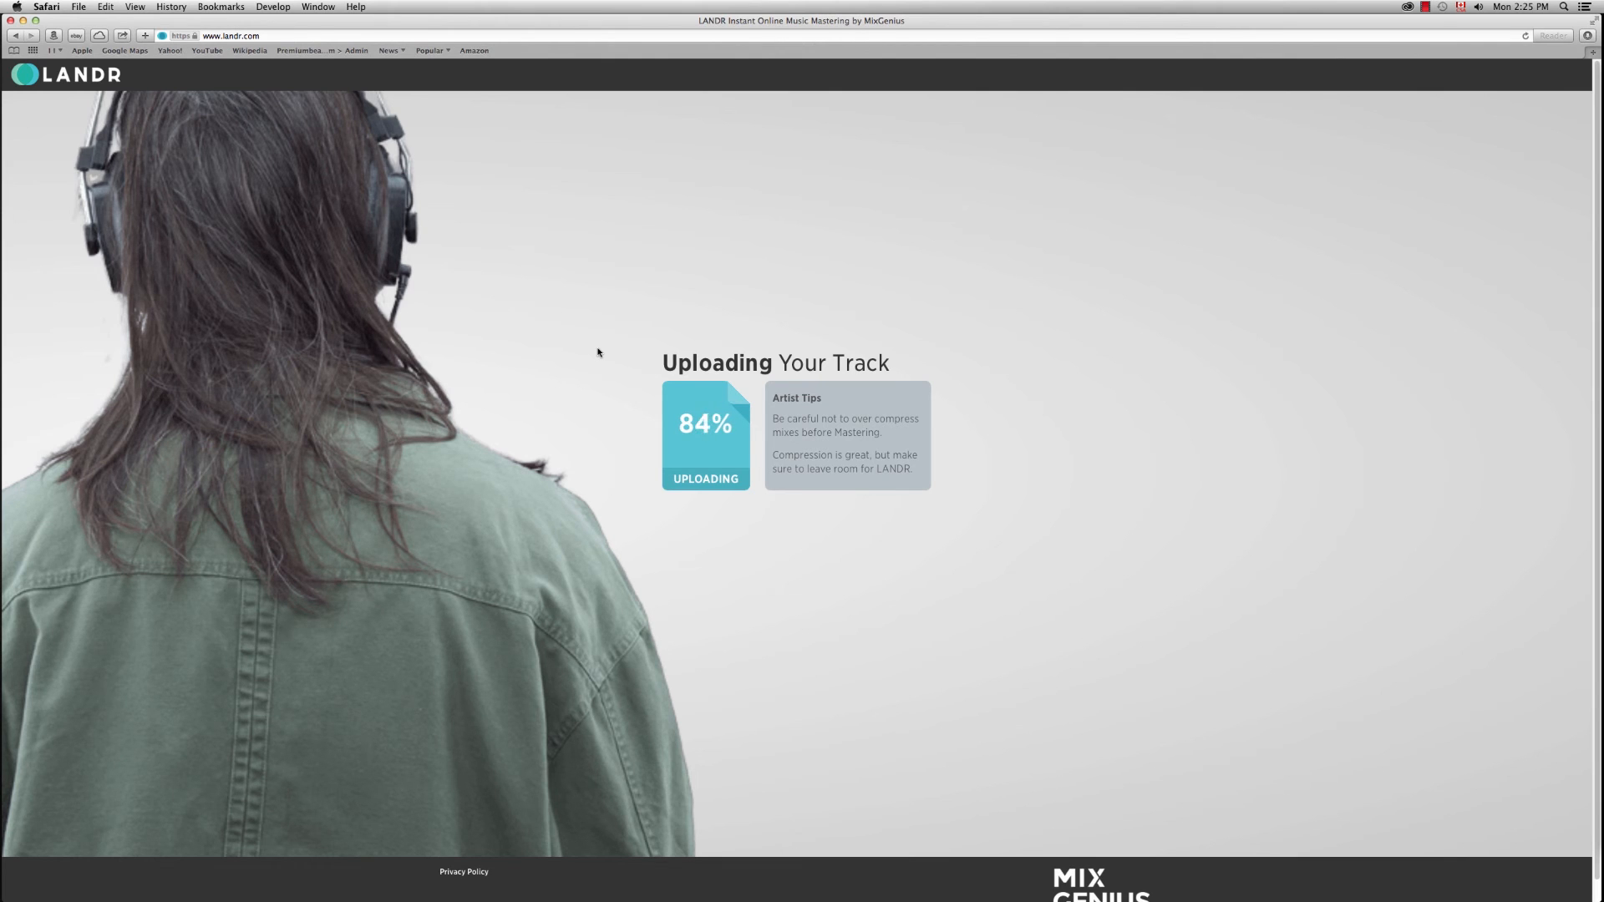
pyautogui.press('XF86AudioLowerVolume')
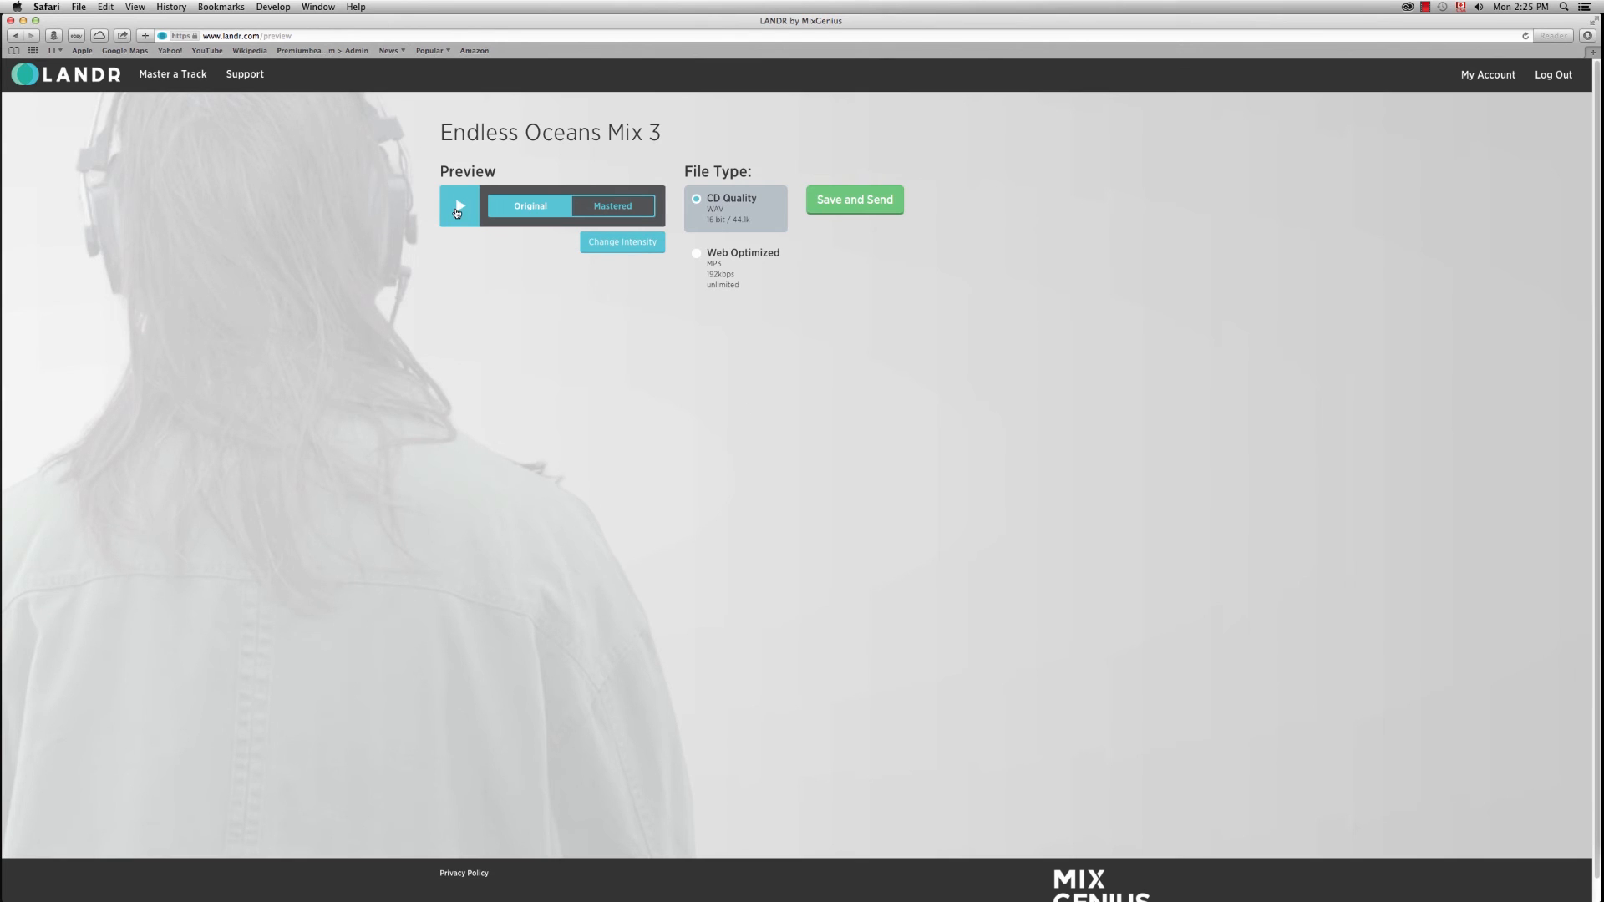
pyautogui.click(602, 245)
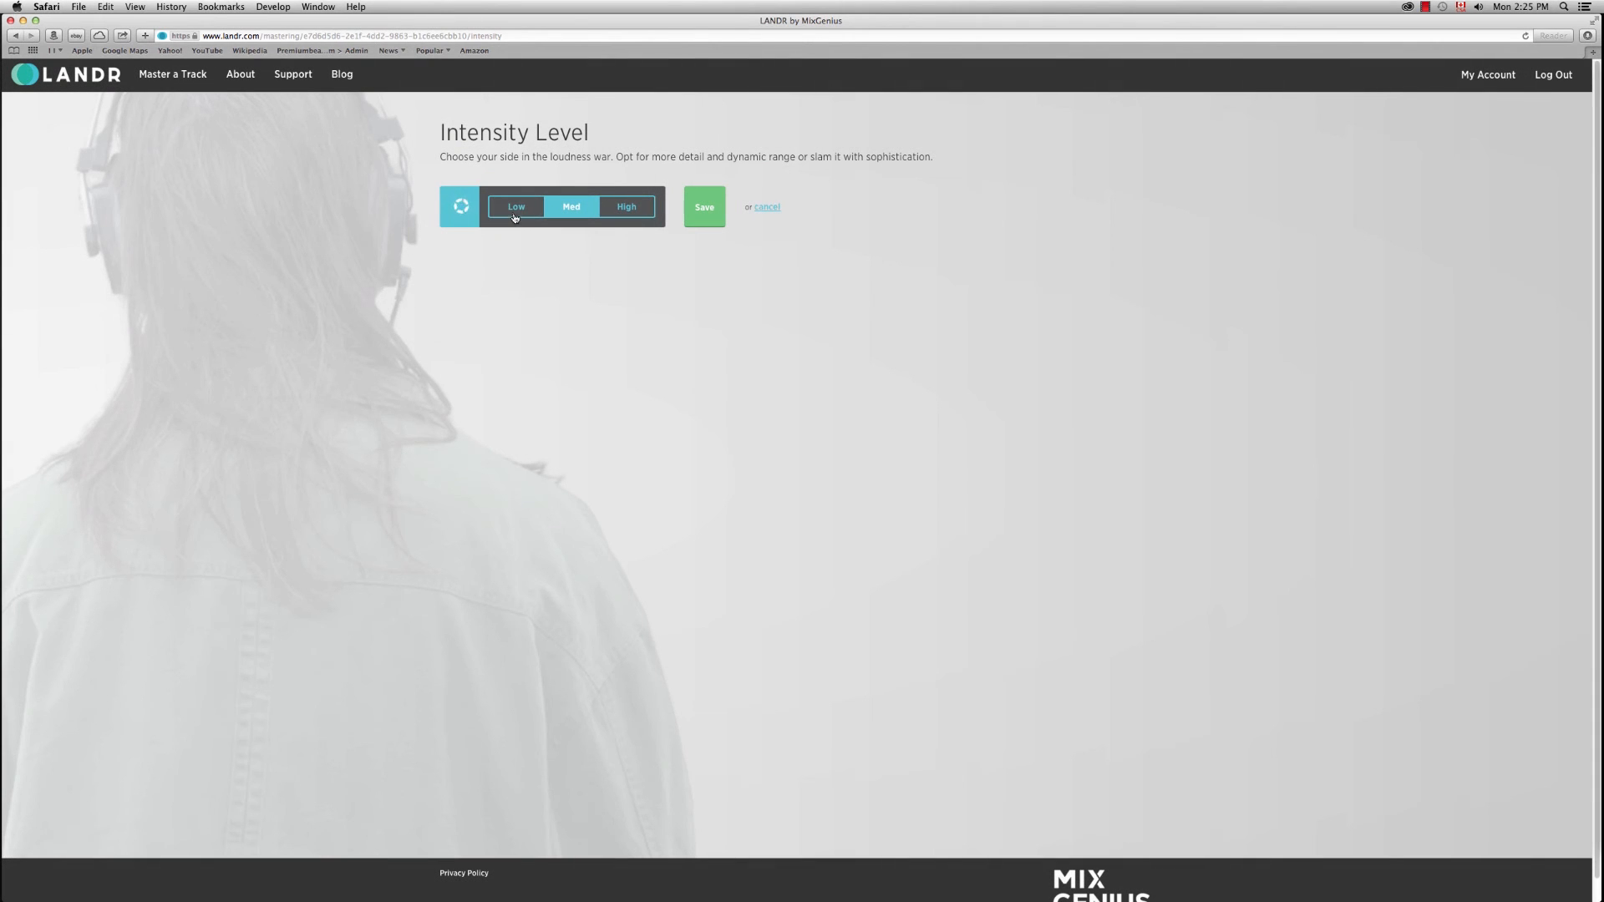
pyautogui.click(514, 215)
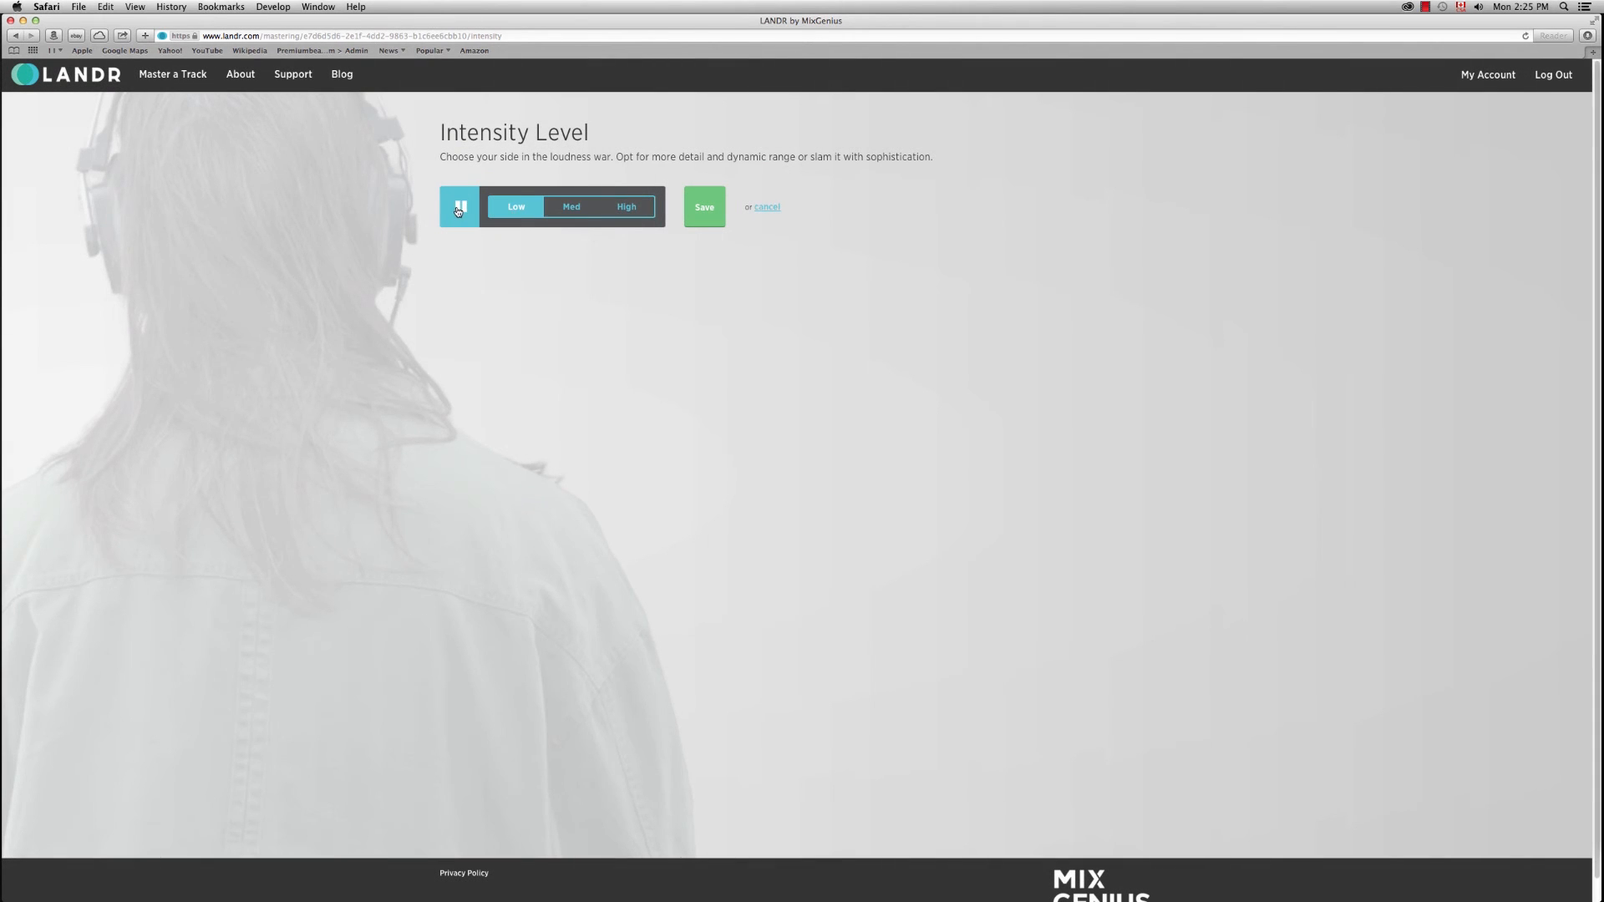
pyautogui.click(700, 207)
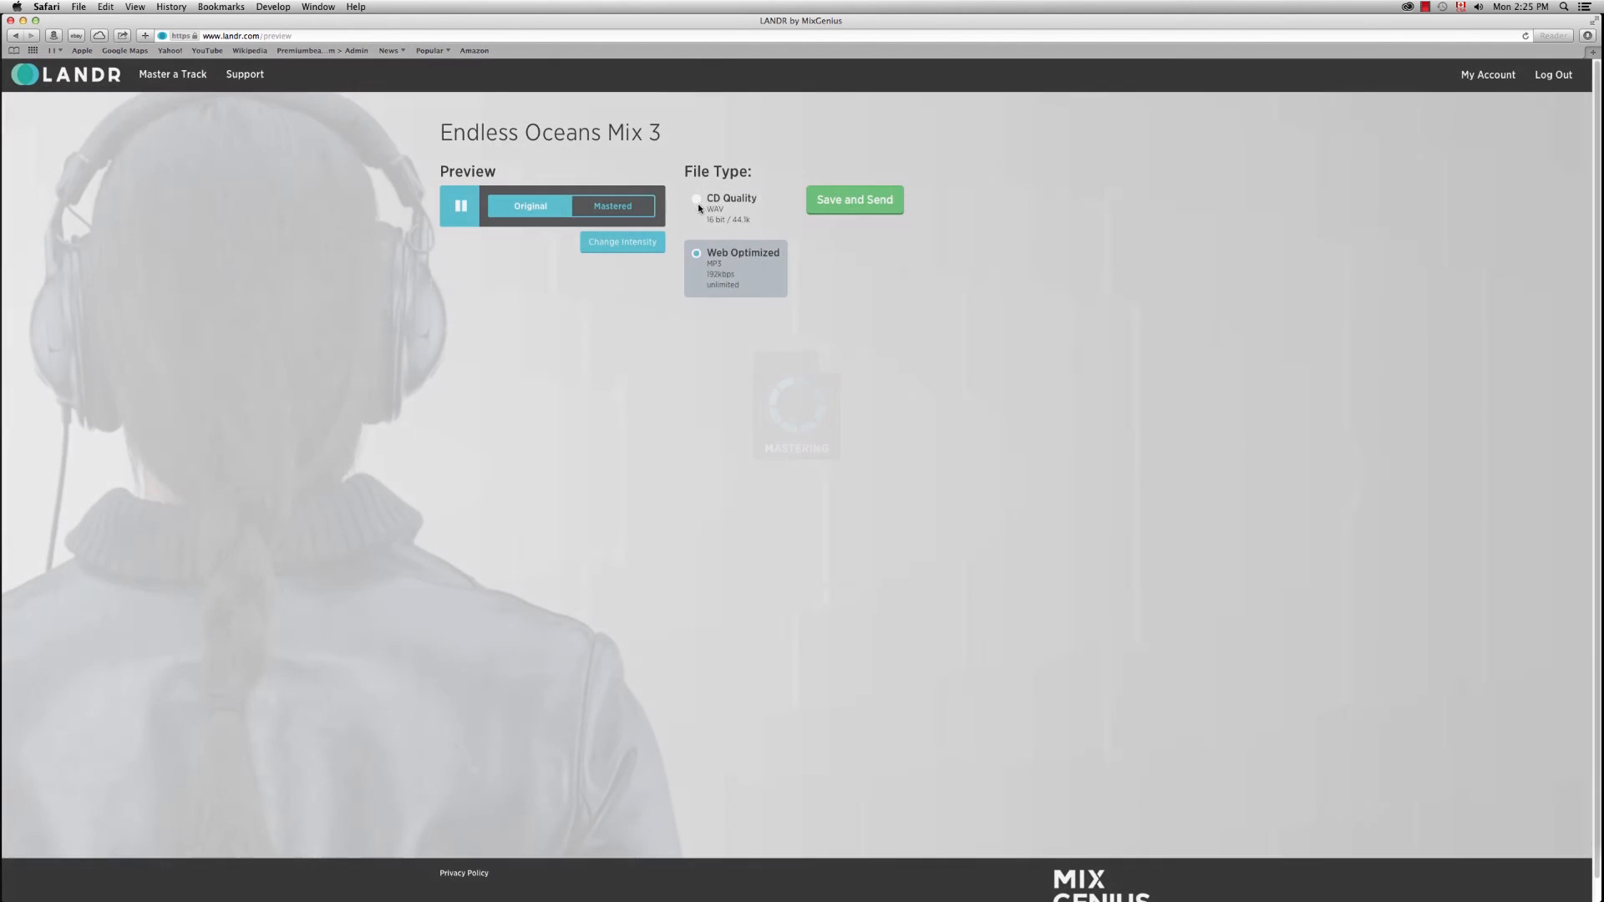
pyautogui.click(698, 203)
pyautogui.click(859, 207)
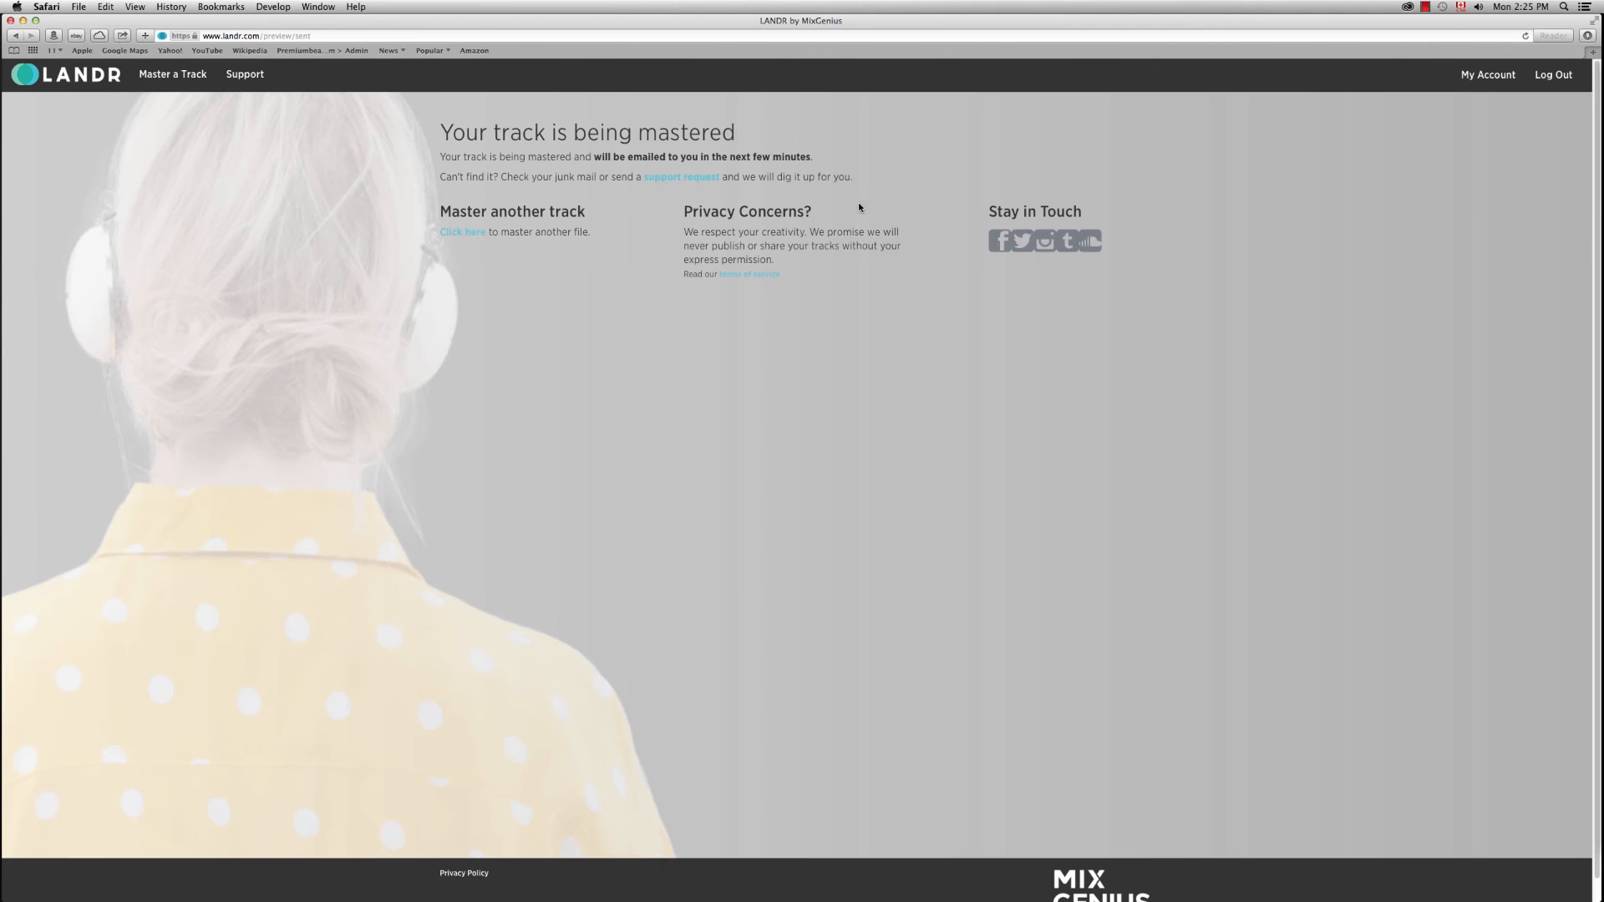
# Step: Reload the LANDR account's mastering history until Endless Oceans Mix 3 is listed, and download its master
pyautogui.click(1490, 75)
pyautogui.click(492, 378)
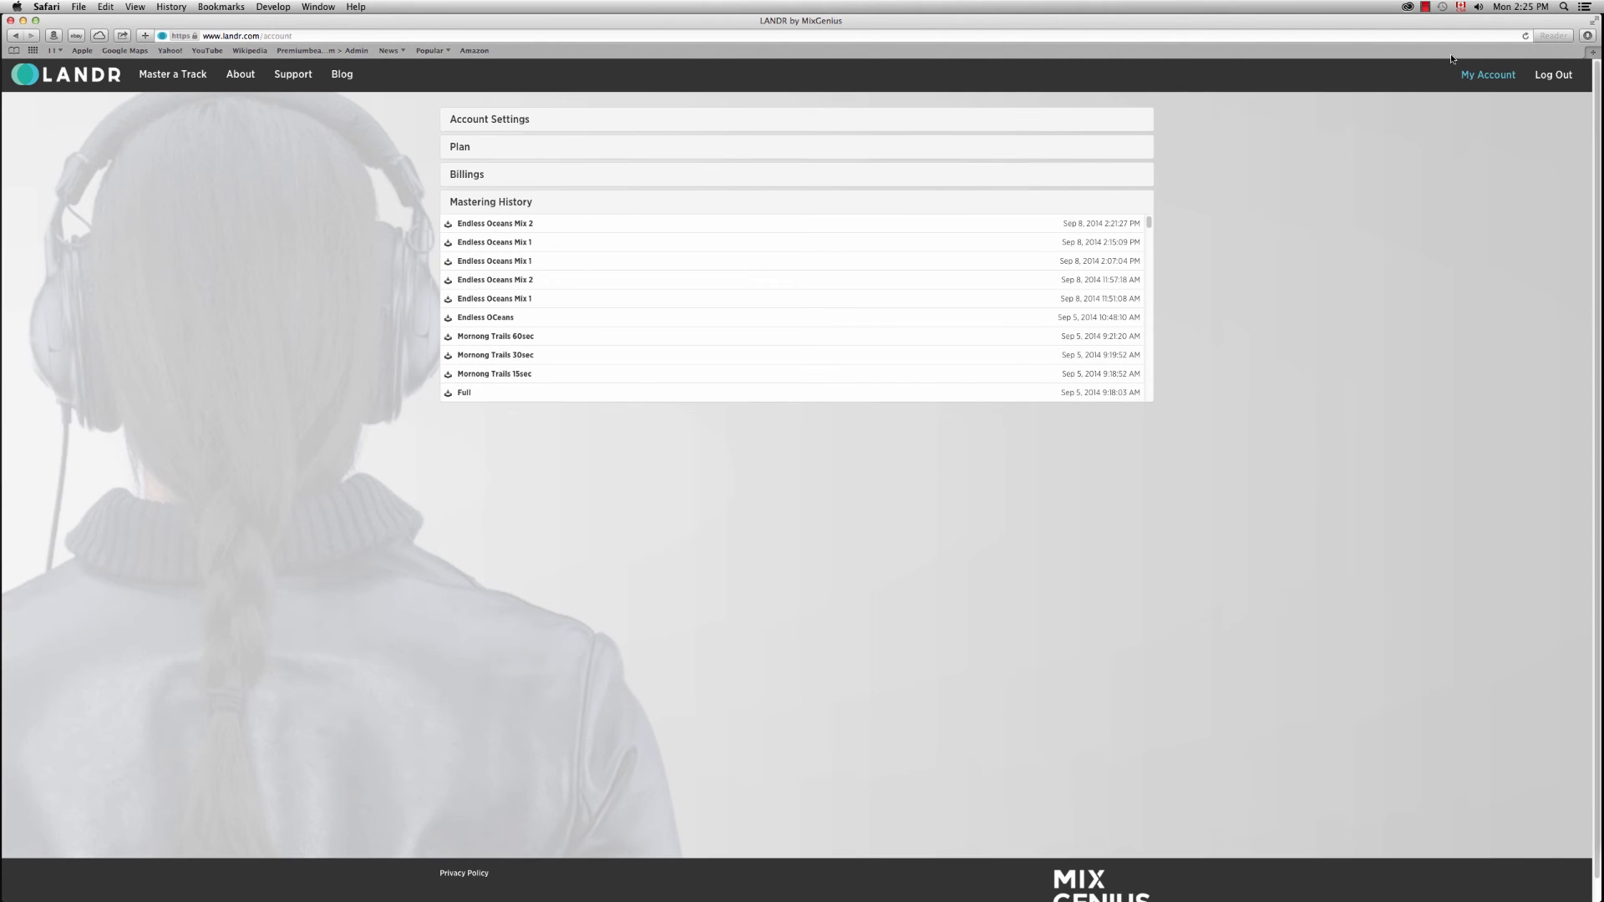
pyautogui.click(1525, 36)
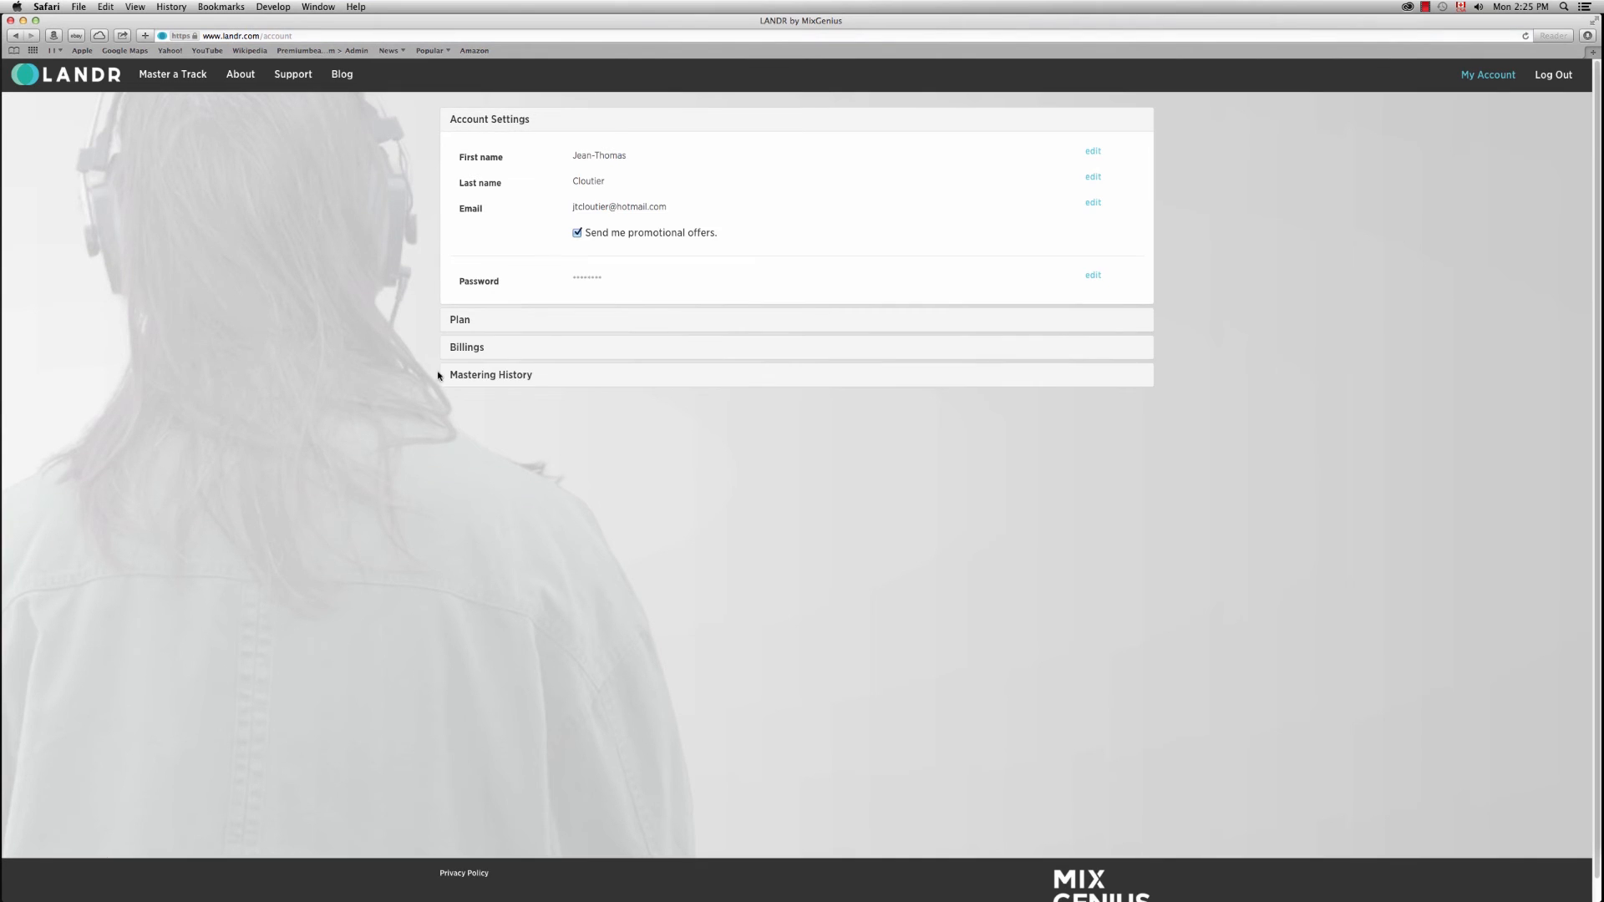
pyautogui.click(465, 376)
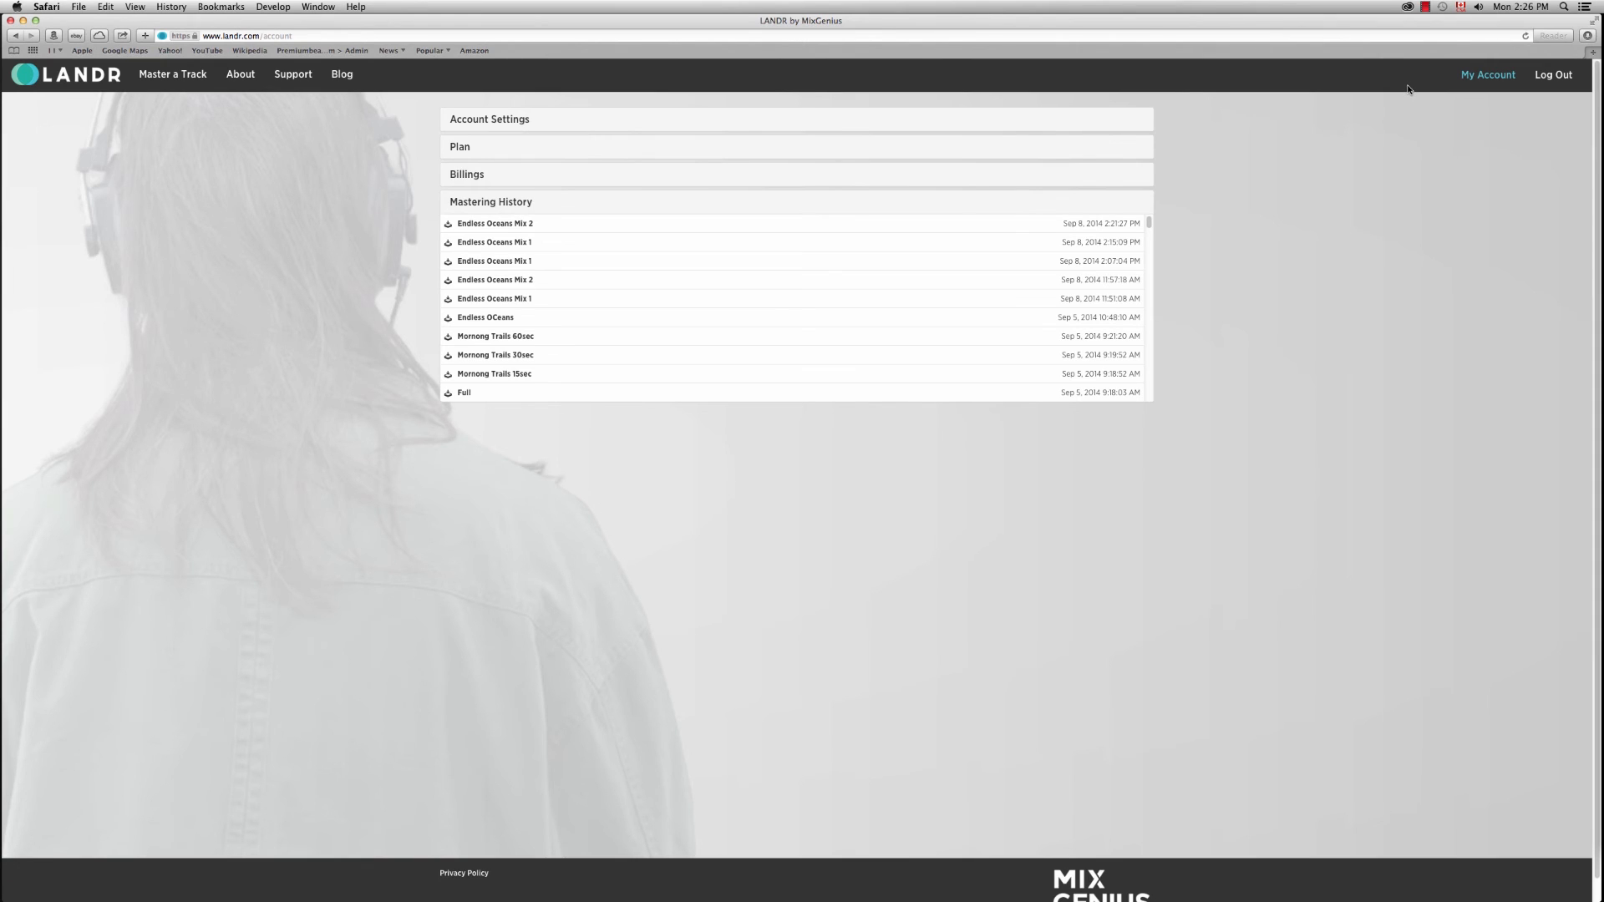
pyautogui.click(1523, 36)
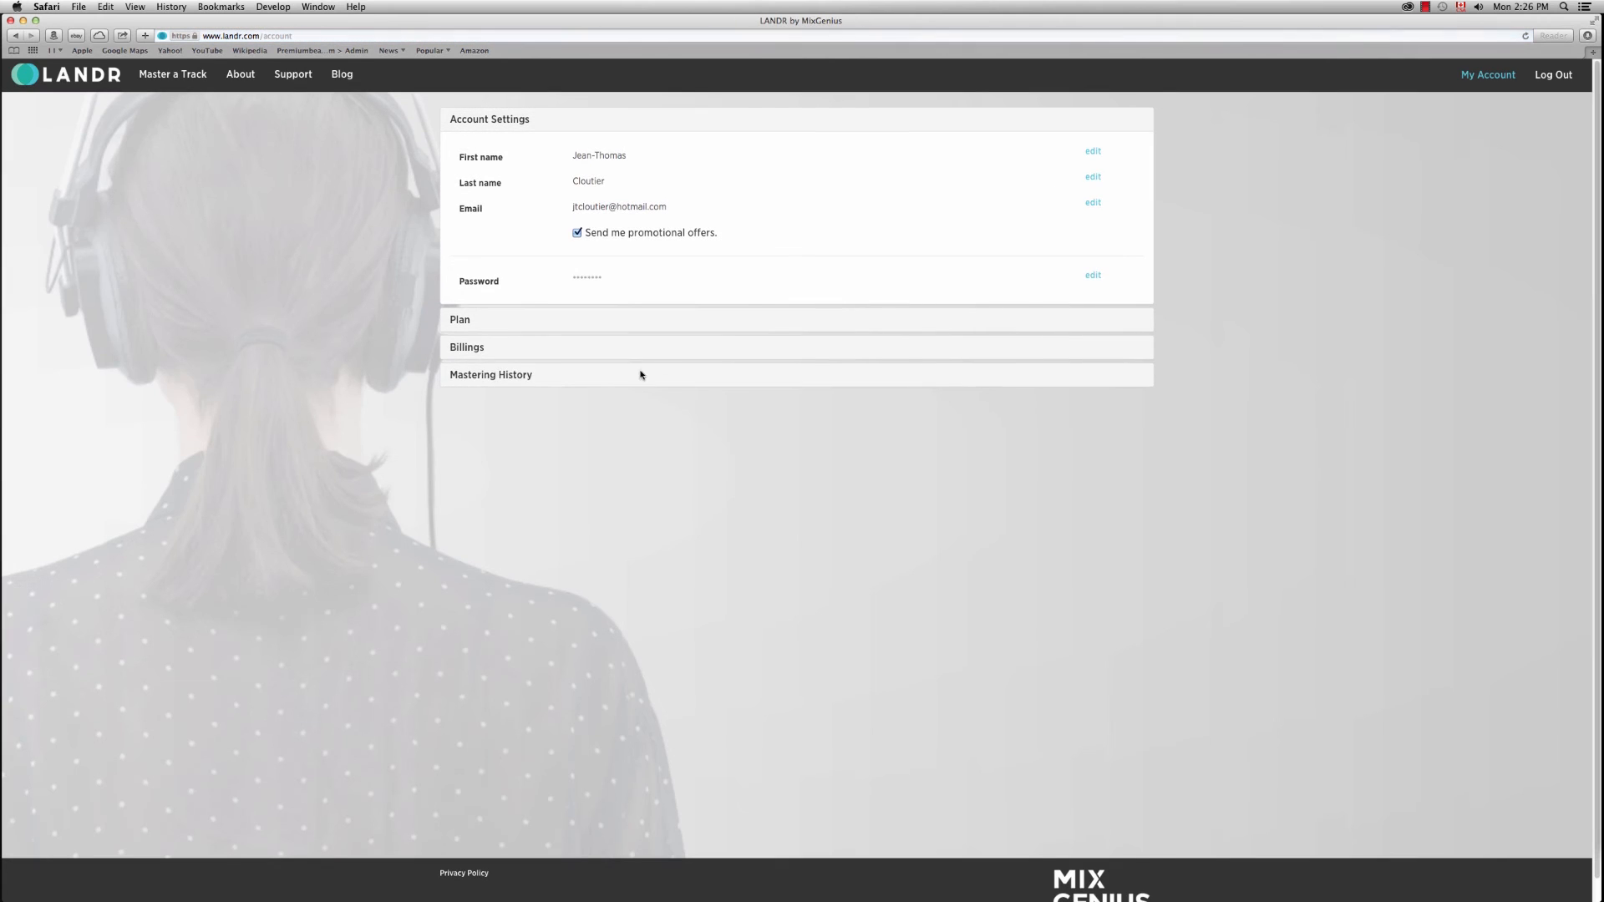
pyautogui.click(491, 376)
pyautogui.click(503, 225)
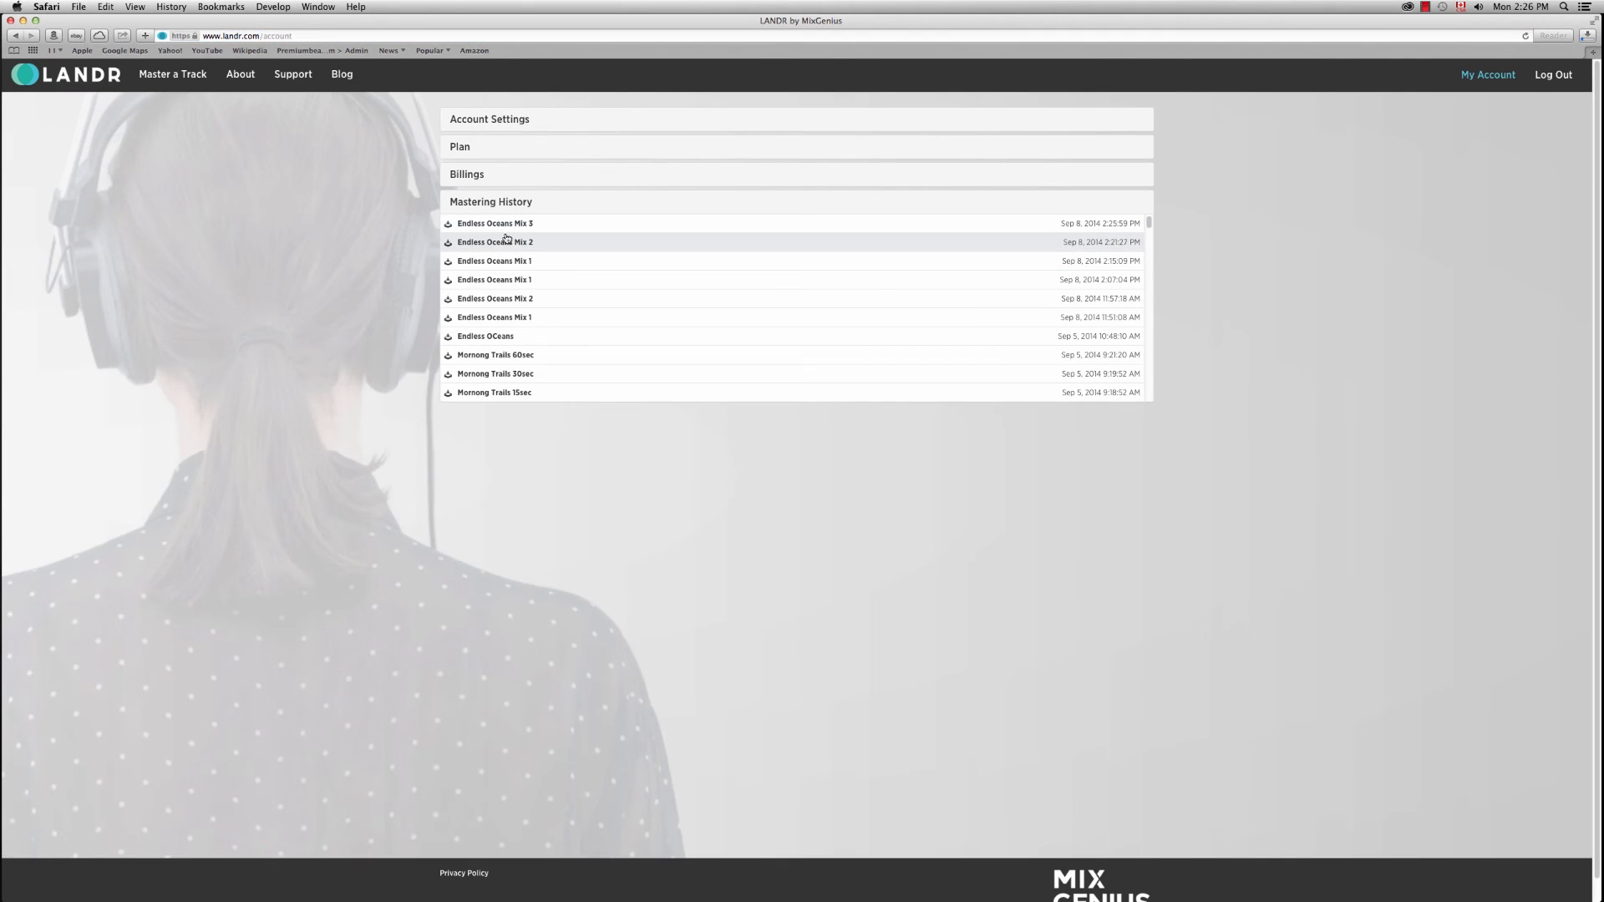
# Step: Minimize the browser window, close the Desktop Finder window and quit iTunes
pyautogui.doubleClick(811, 23)
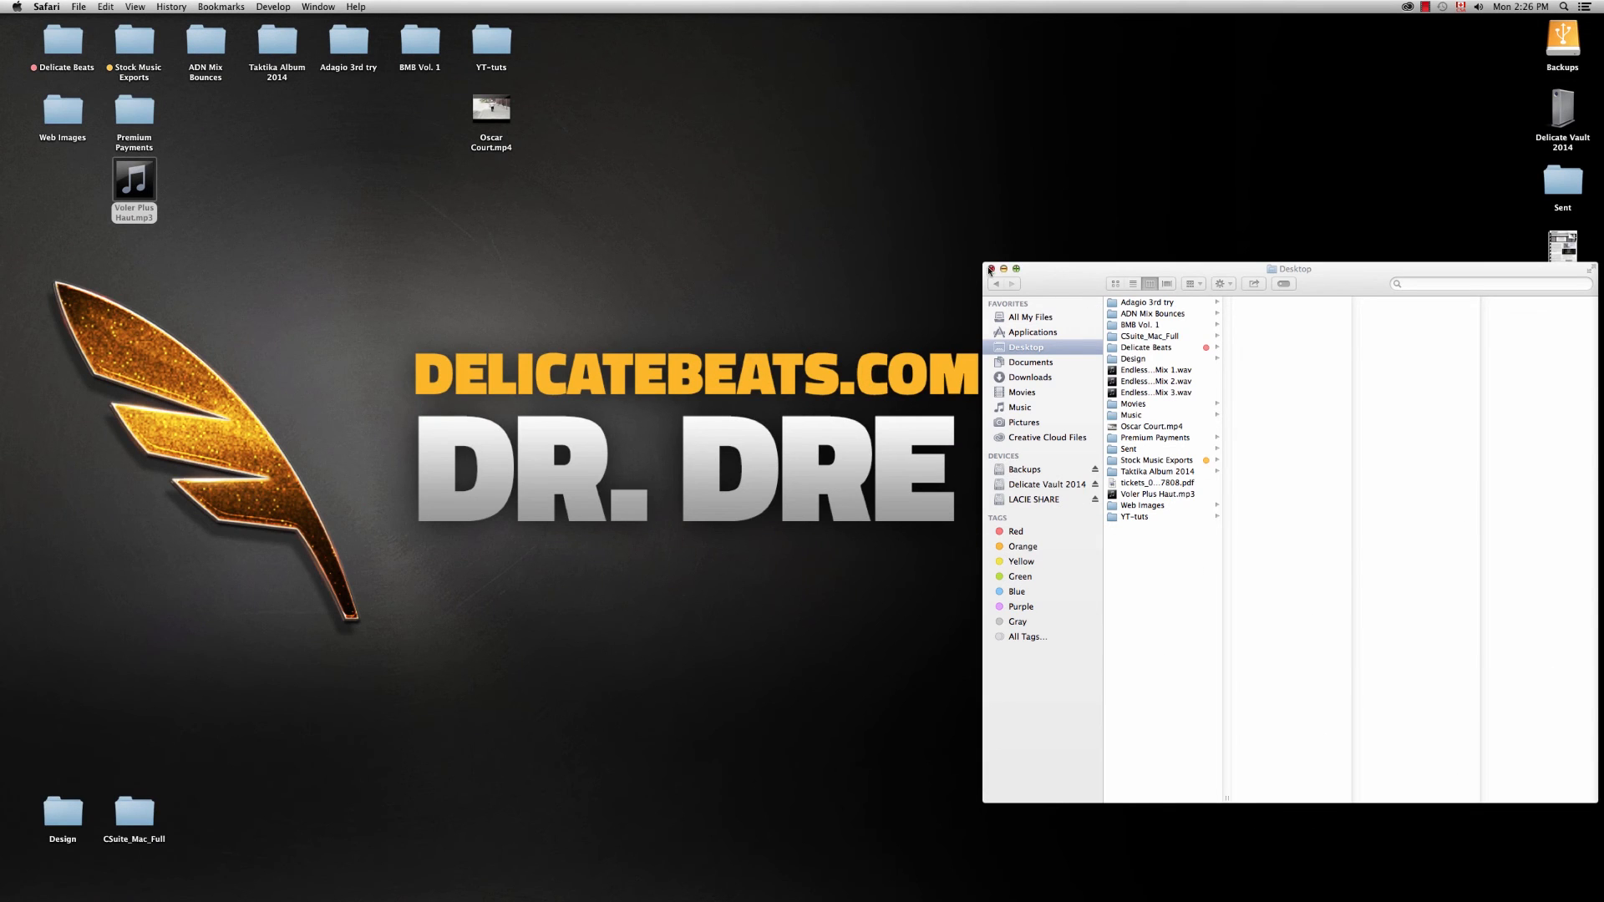
pyautogui.click(990, 269)
pyautogui.moveTo(1559, 641)
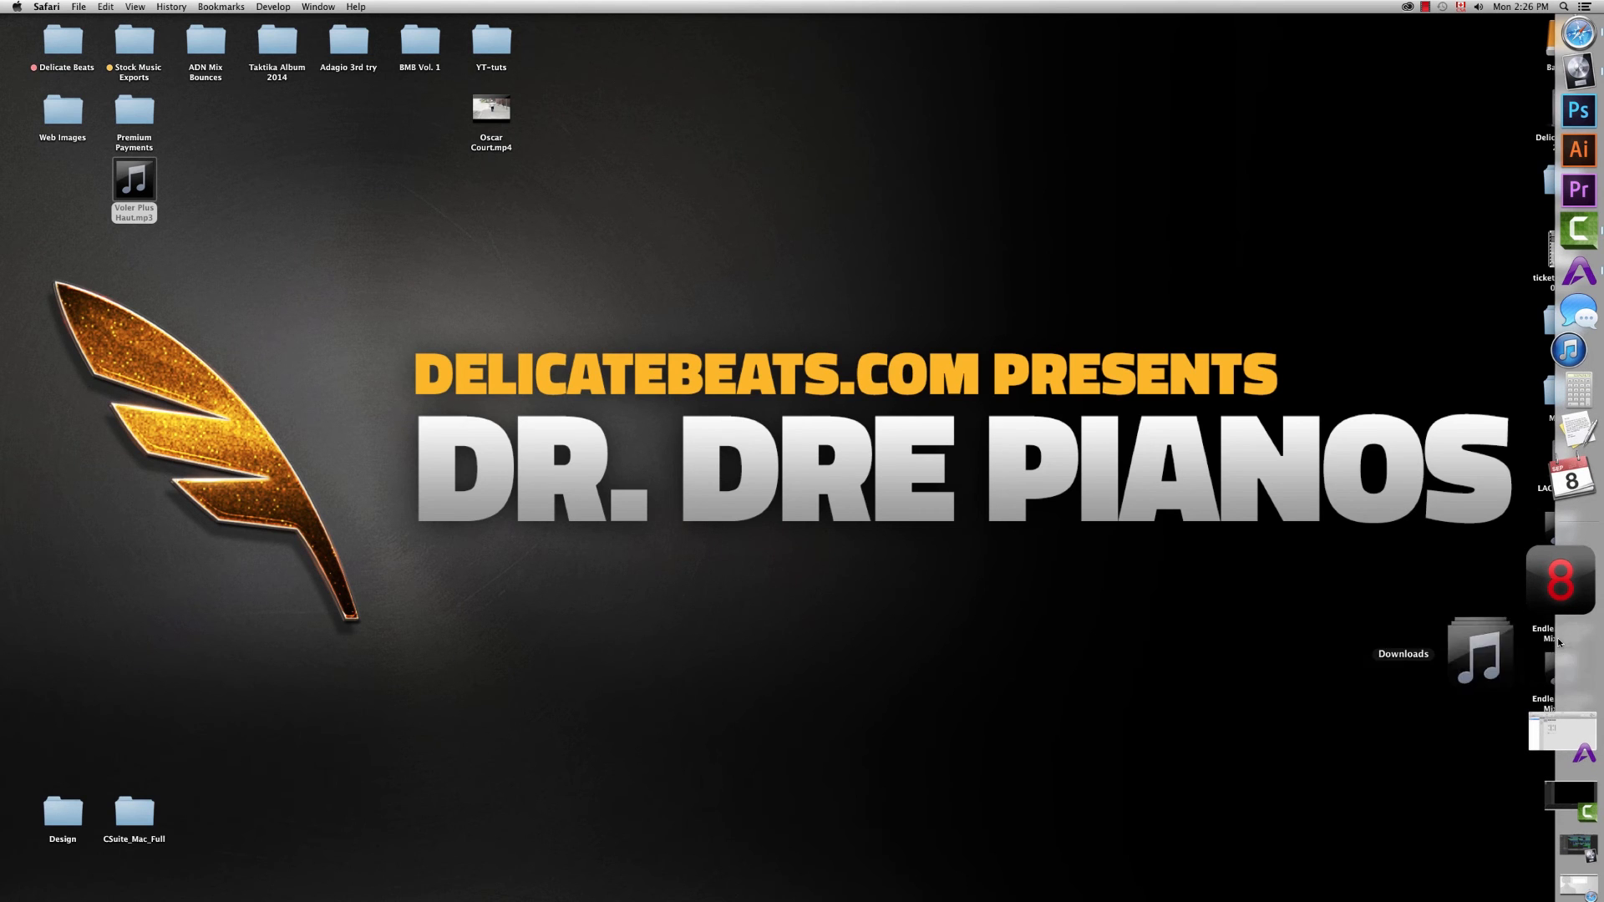
pyautogui.click(1579, 447)
pyautogui.rightClick(1579, 447)
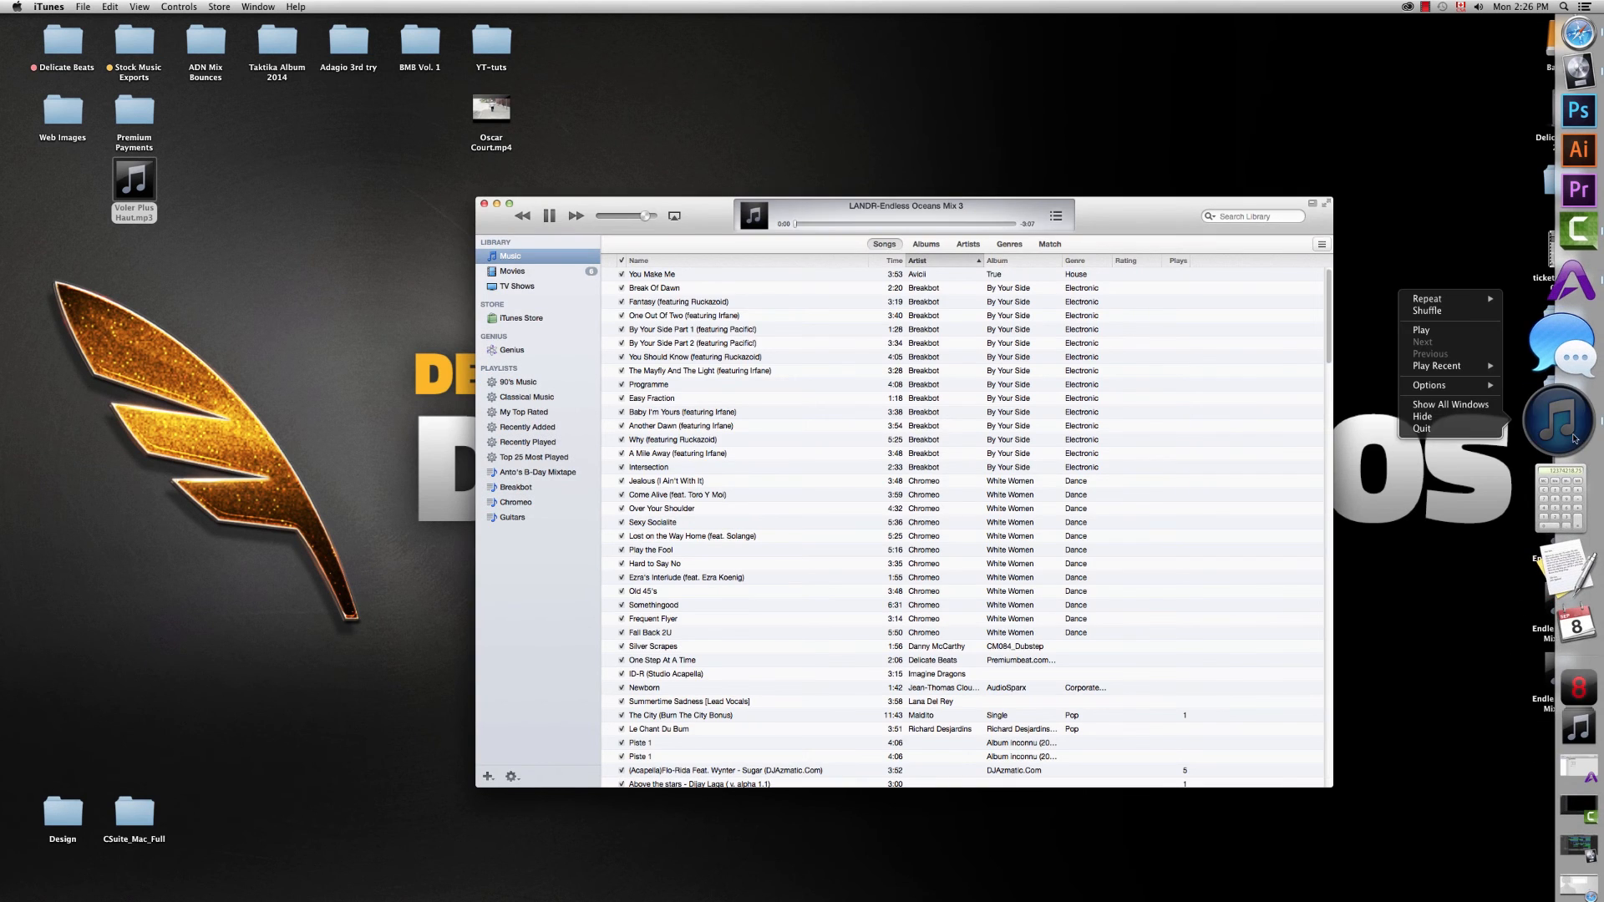
pyautogui.click(1458, 436)
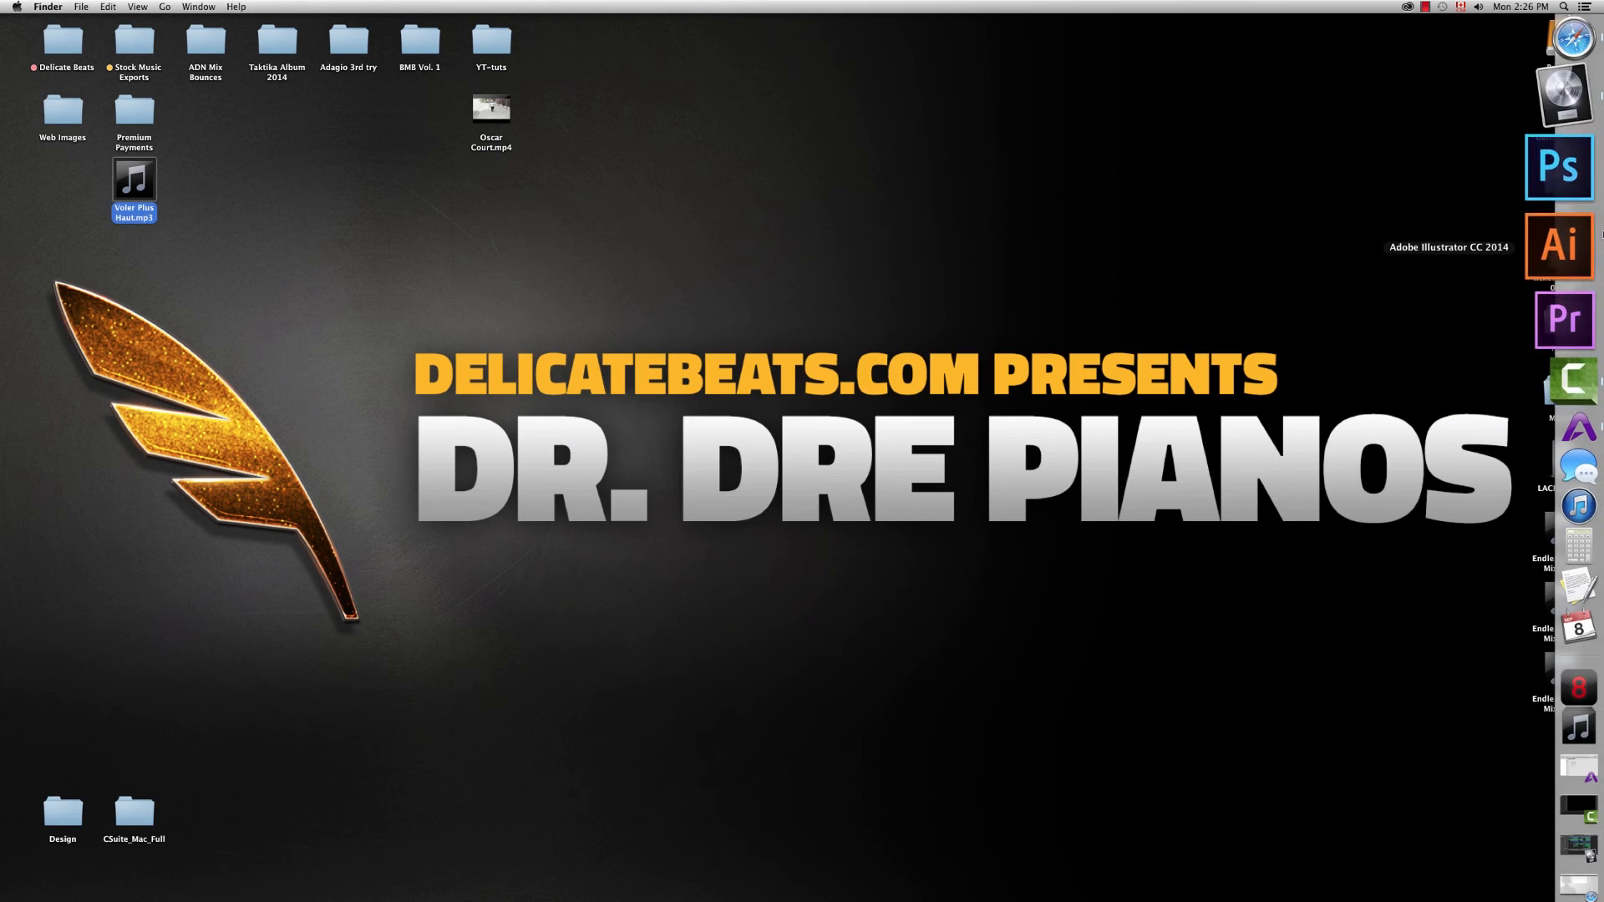
# Step: Switch to Logic Pro X and import the downloaded LANDR-Endless Oceans Mix 3 onto a new track below LANDR Mix 2, starting at bar 1
pyautogui.click(1562, 201)
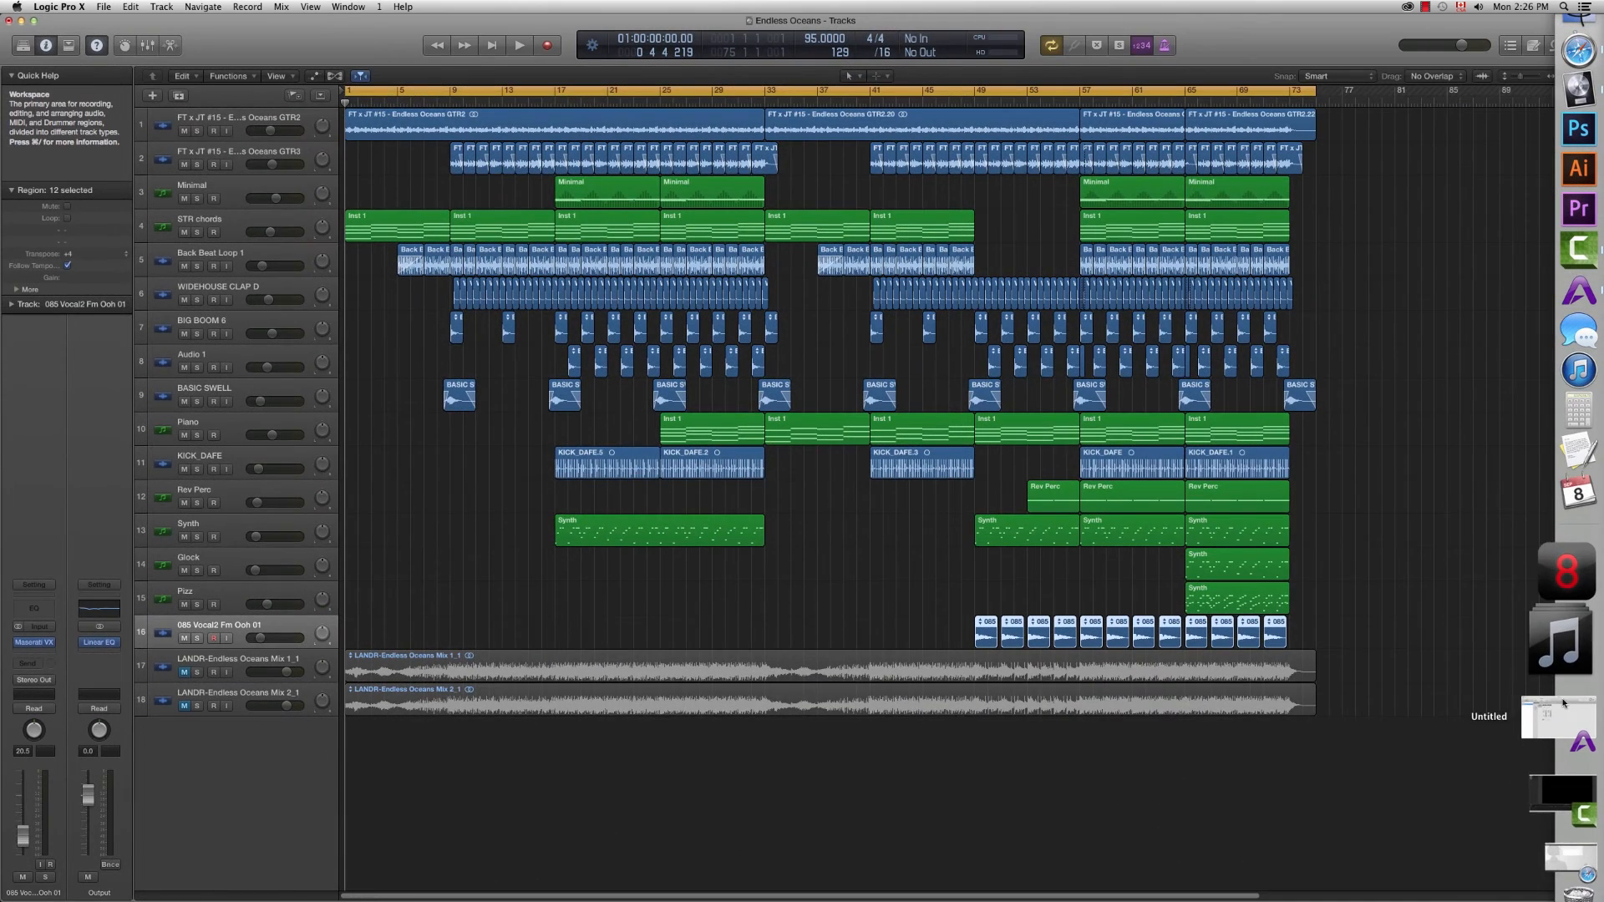
pyautogui.click(1533, 660)
pyautogui.moveTo(1375, 622); pyautogui.dragTo(387, 736)
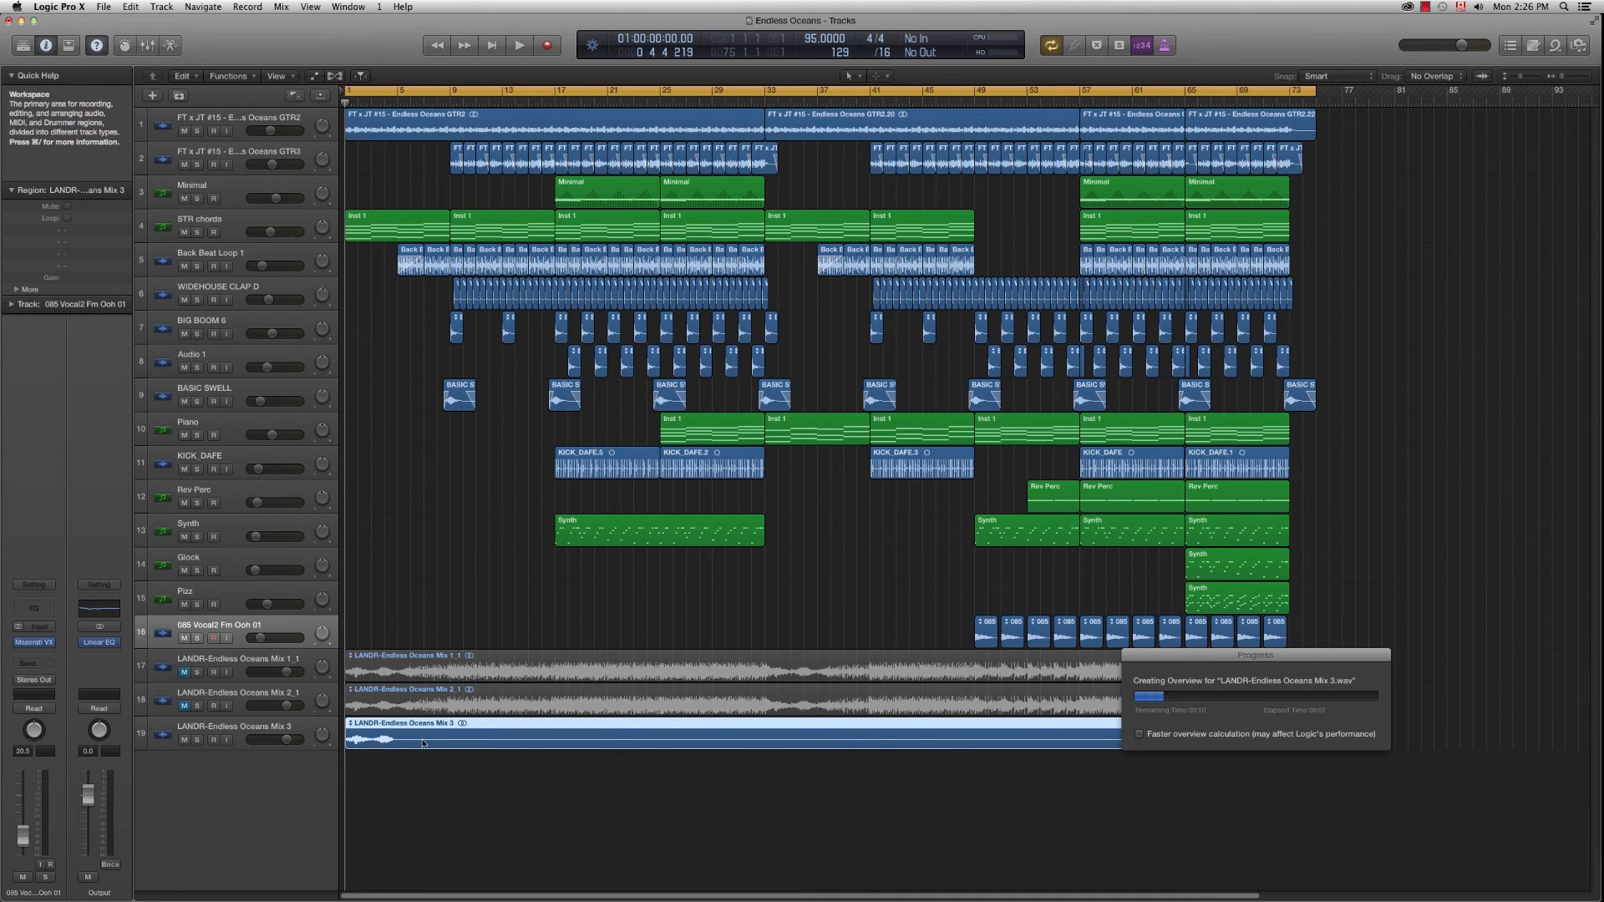
# Step: Open the Channel EQs of the LANDR Mix 1 and Mix 2 tracks and place their windows side by side above the arrangement
pyautogui.click(225, 668)
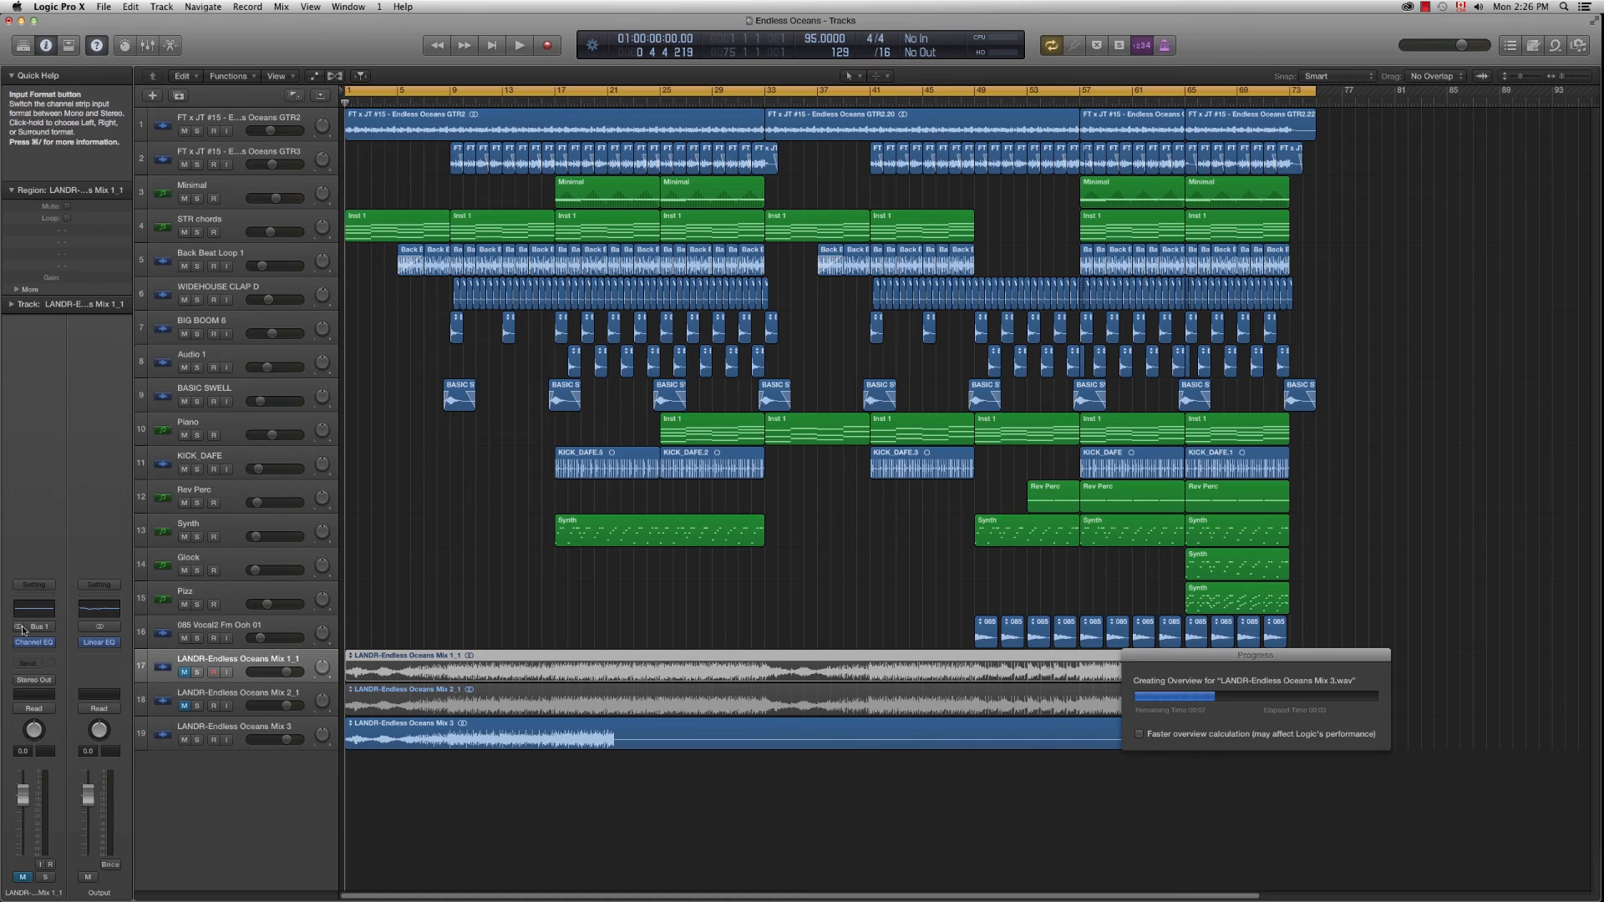
pyautogui.click(31, 647)
pyautogui.moveTo(942, 333); pyautogui.dragTo(306, 75)
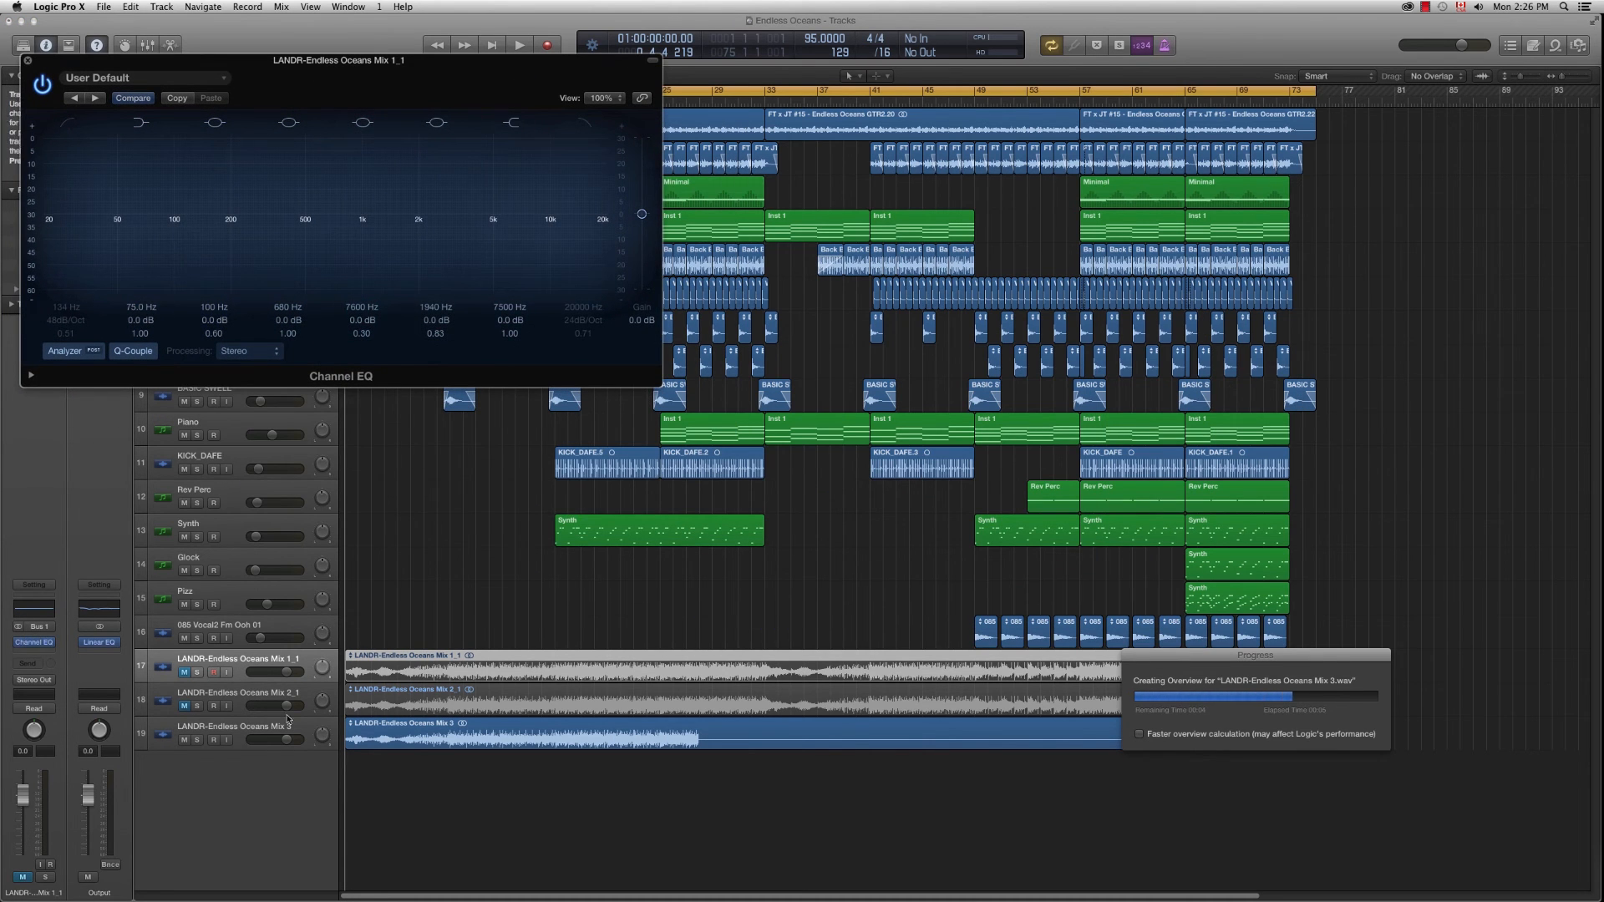
pyautogui.click(226, 700)
pyautogui.click(33, 642)
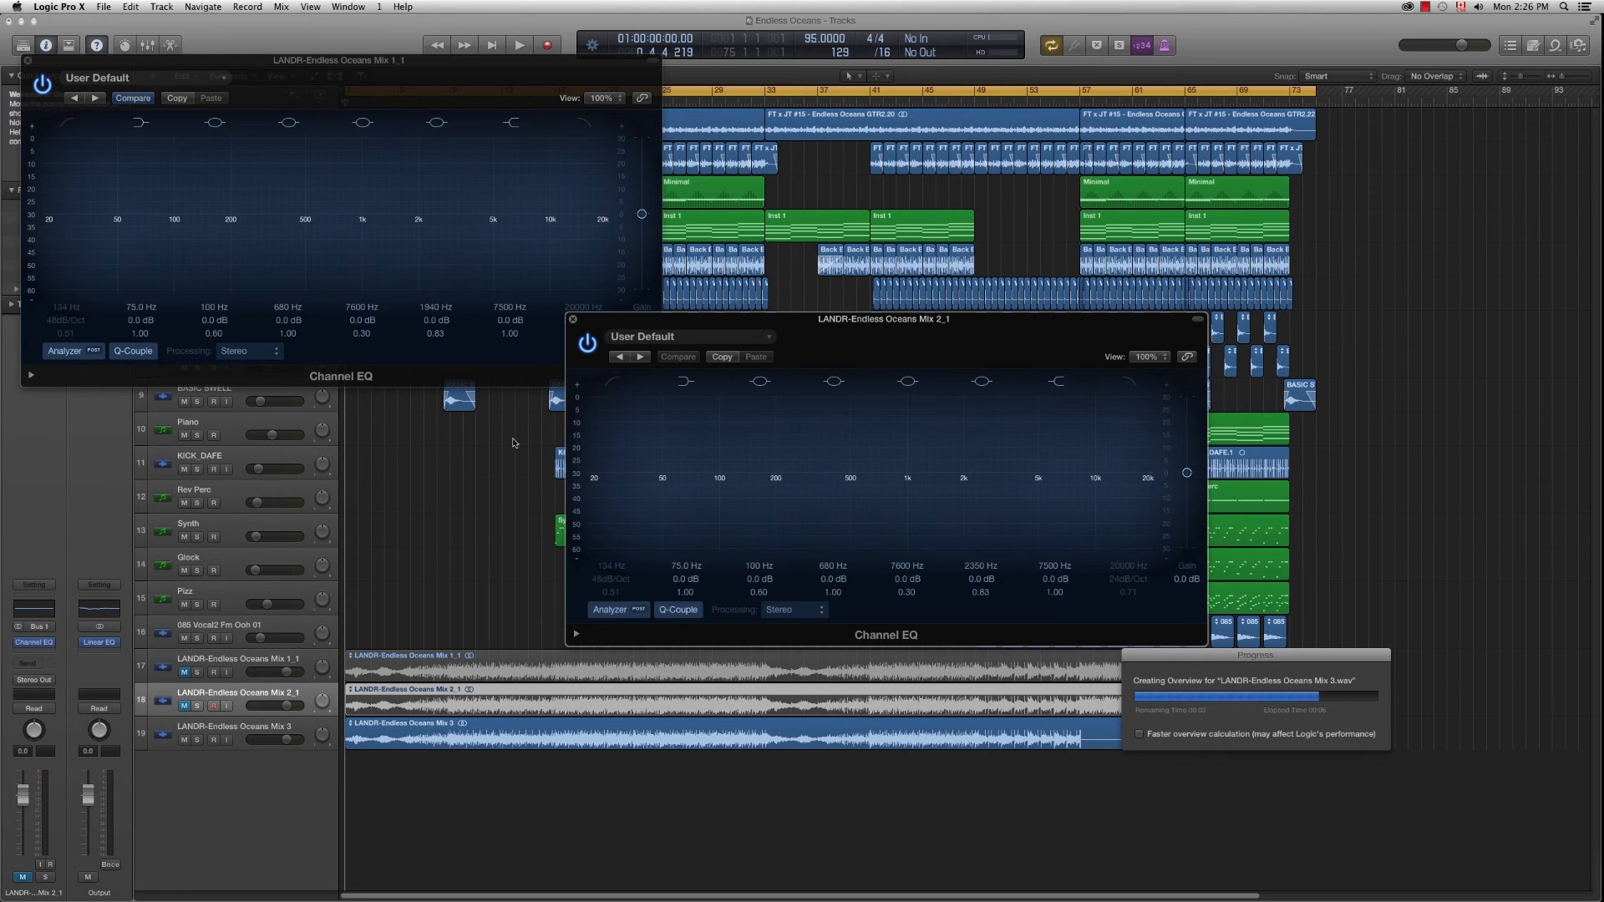
pyautogui.moveTo(751, 322); pyautogui.dragTo(851, 60)
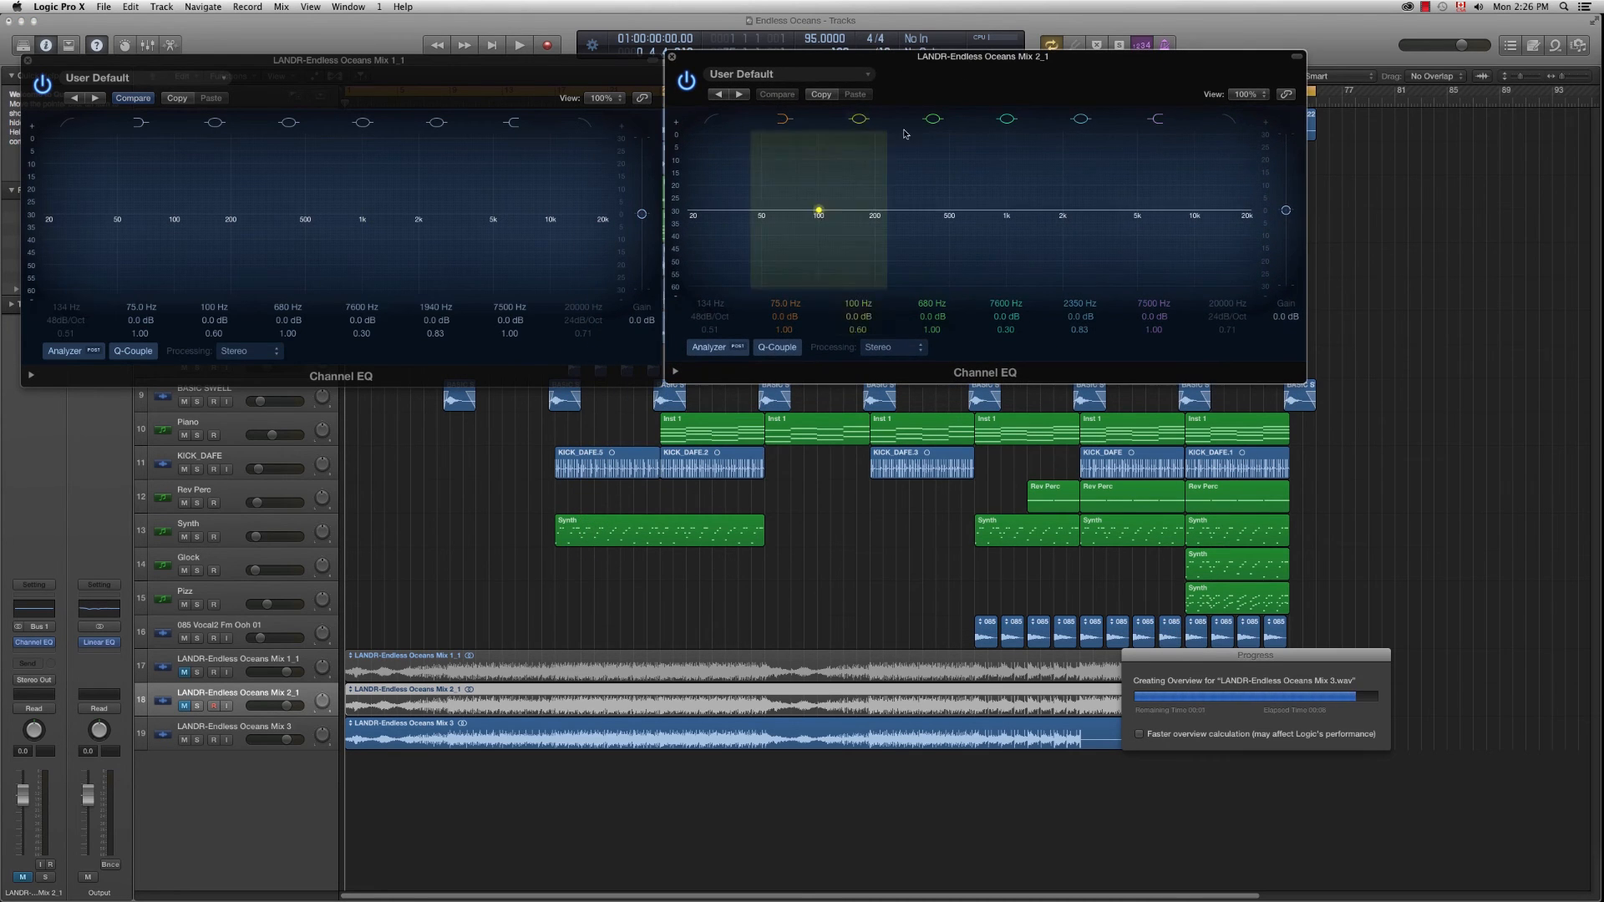
# Step: Insert a Channel EQ on the LANDR Mix 3 track and place its window below the other two EQ windows
pyautogui.click(243, 737)
pyautogui.click(34, 614)
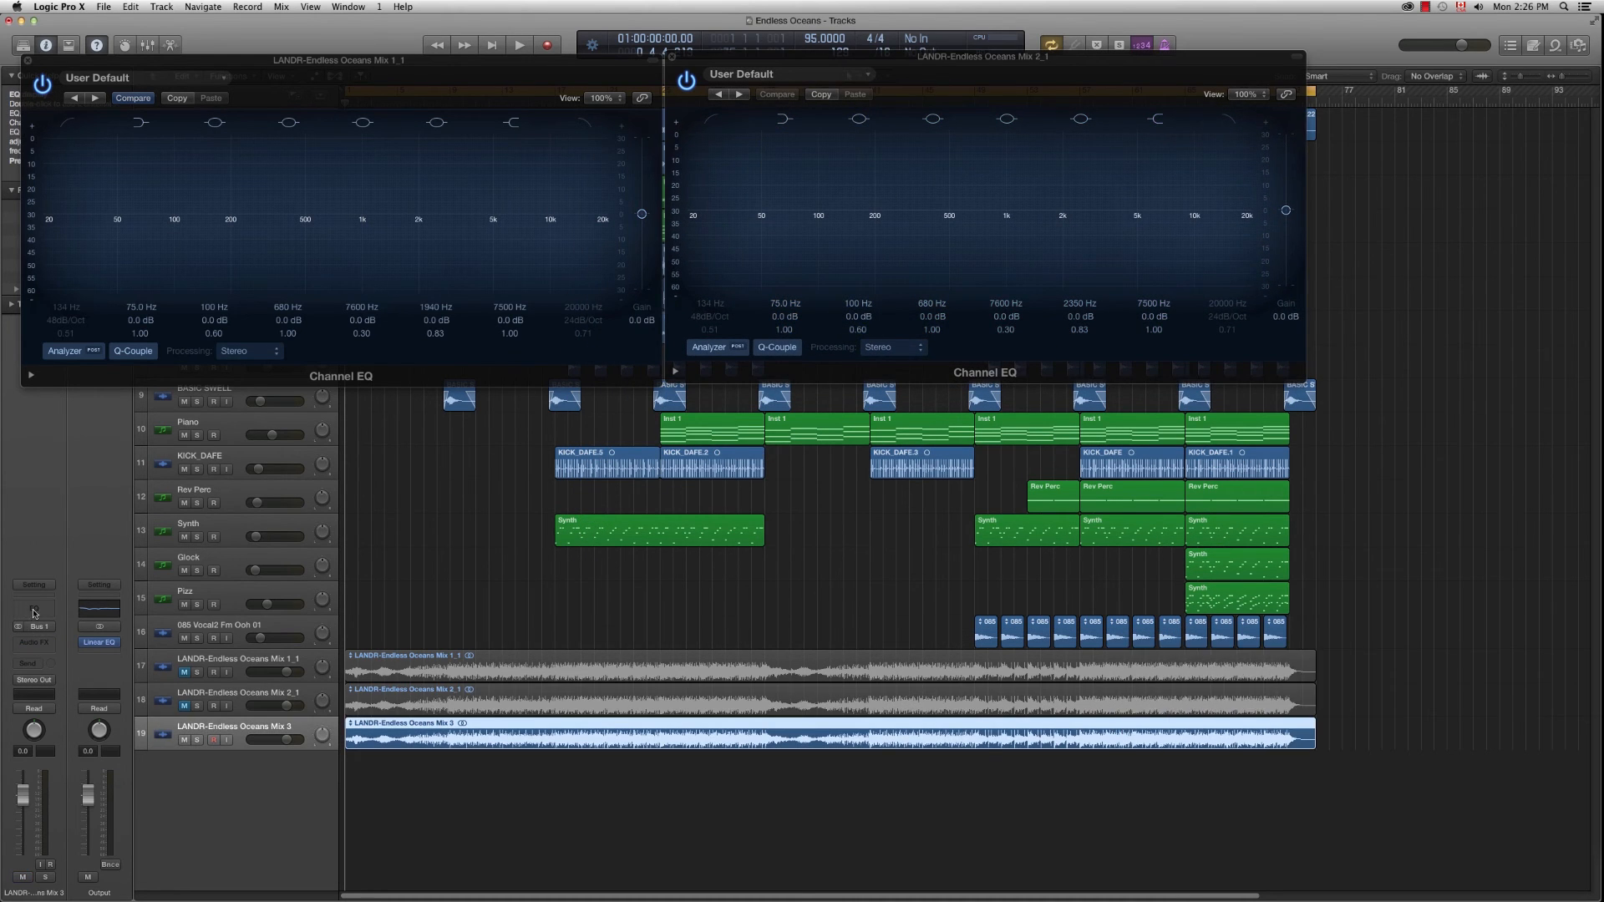
pyautogui.moveTo(312, 68); pyautogui.dragTo(657, 440)
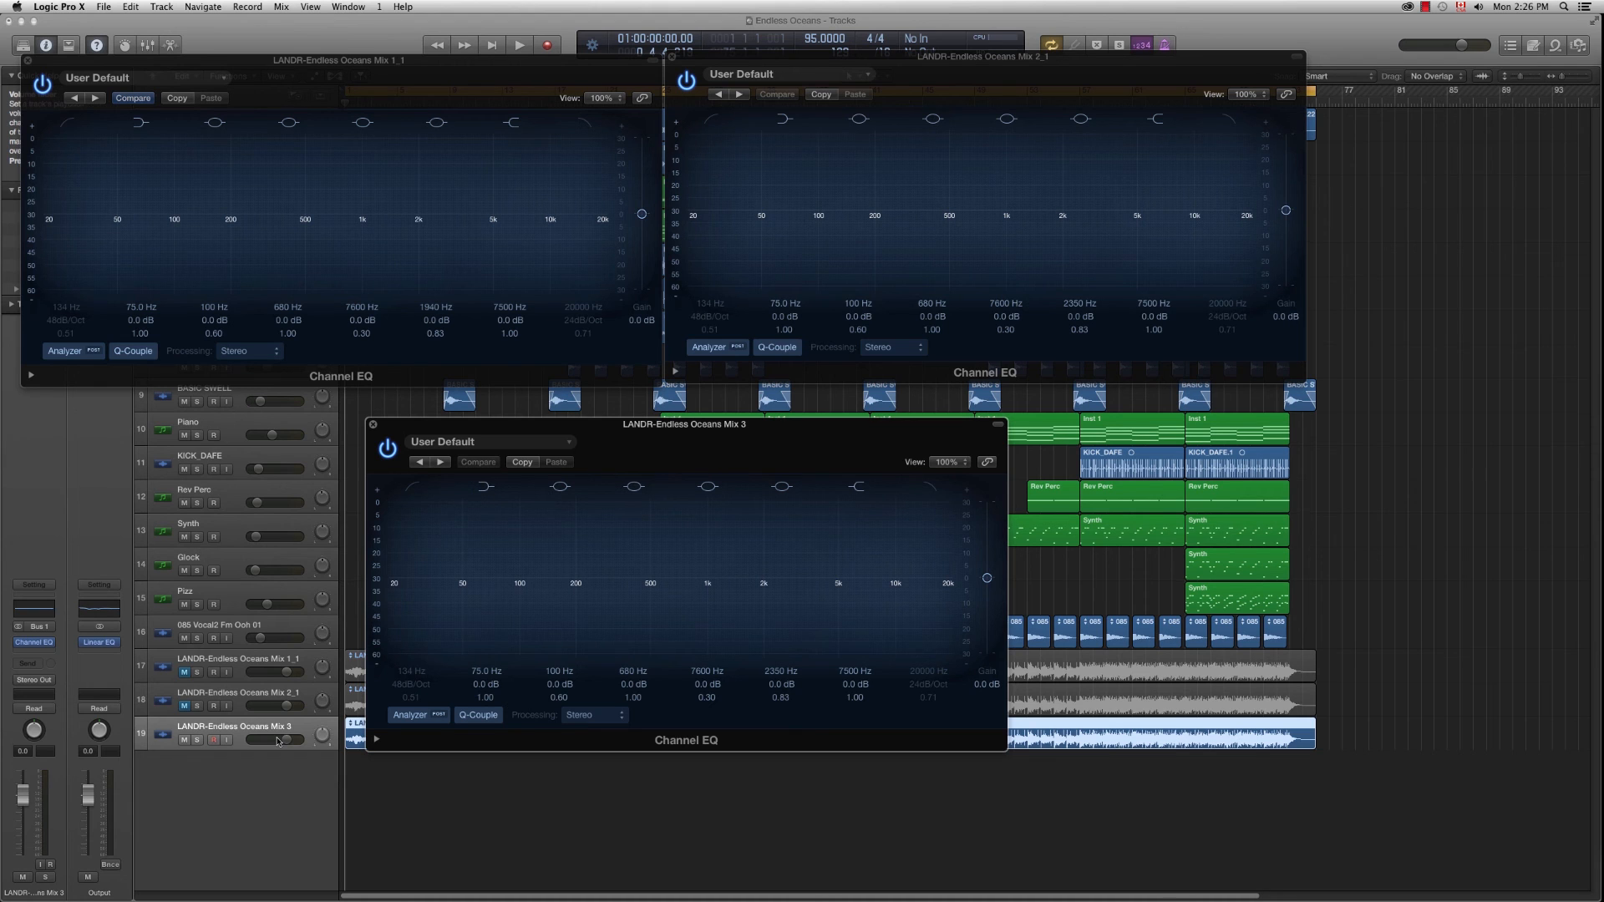
# Step: Play the song to compare the three LANDR tracks' spectra, repositioning the EQ windows to uncover the ruler, and stop playback
pyautogui.press('space')
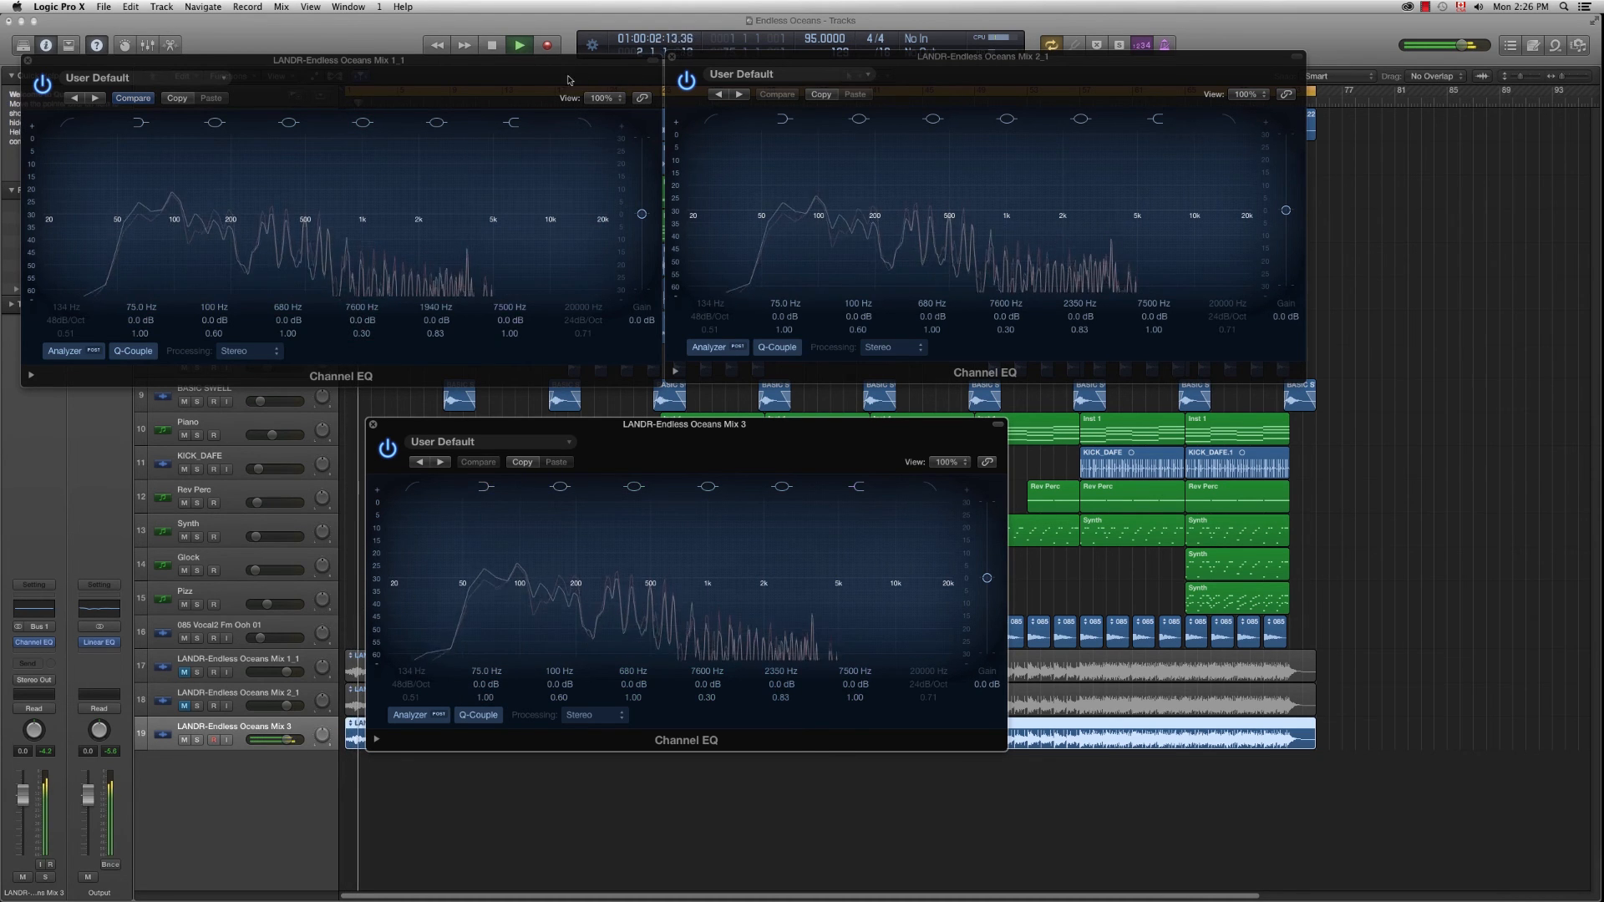
pyautogui.moveTo(651, 437); pyautogui.dragTo(896, 570)
pyautogui.moveTo(963, 63); pyautogui.dragTo(1048, 220)
pyautogui.moveTo(335, 60); pyautogui.dragTo(418, 223)
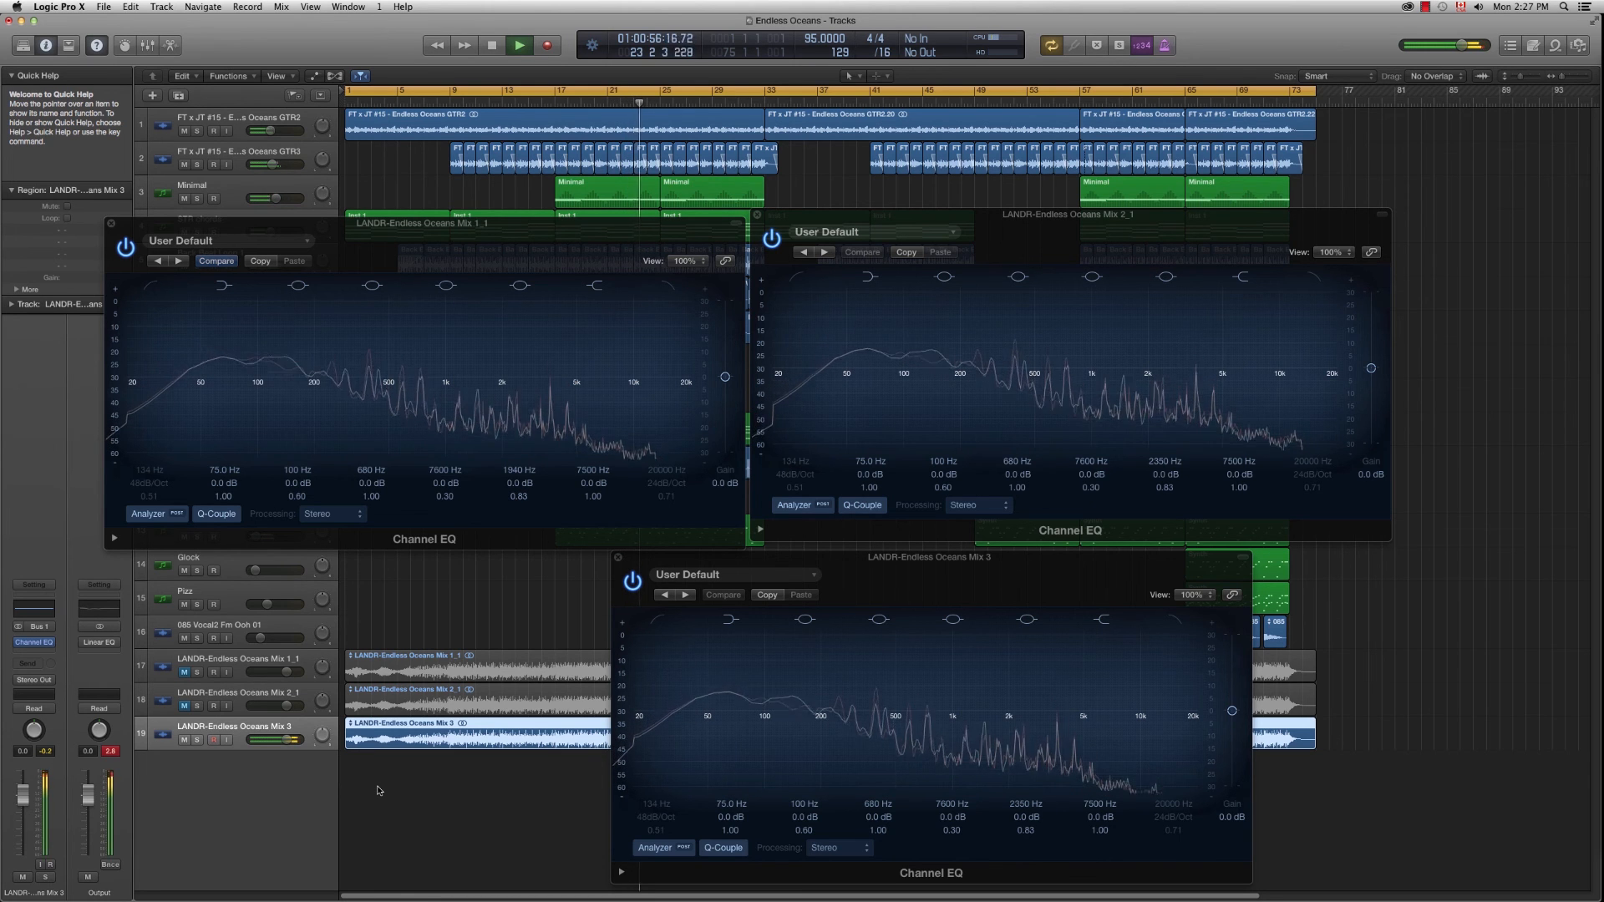
pyautogui.press('space')
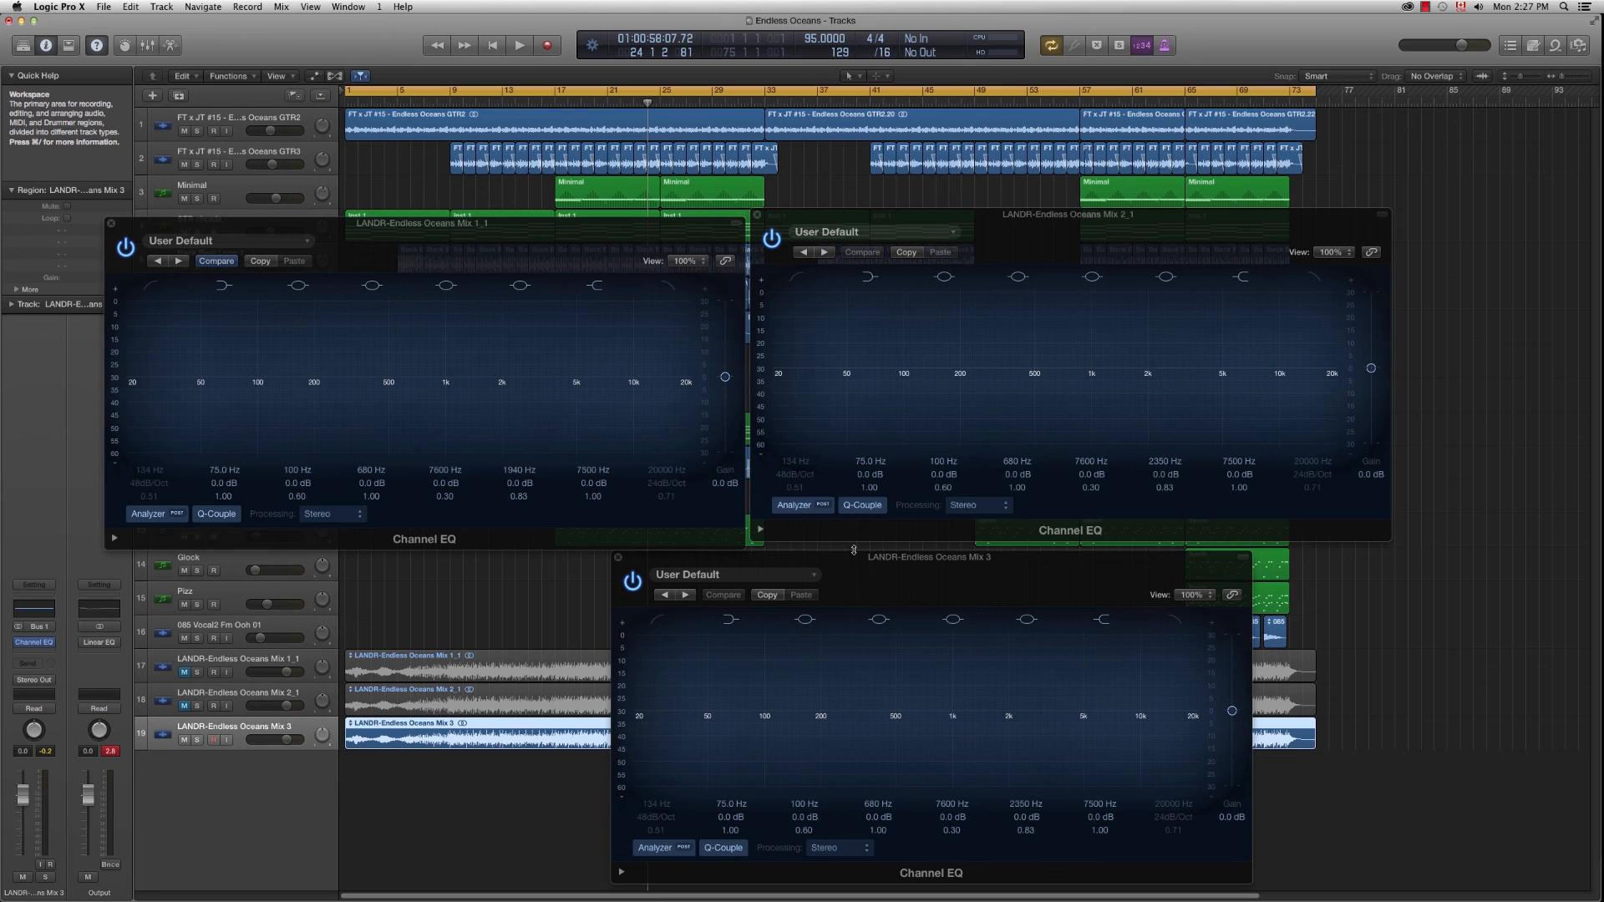
pyautogui.moveTo(1010, 237); pyautogui.dragTo(1006, 245)
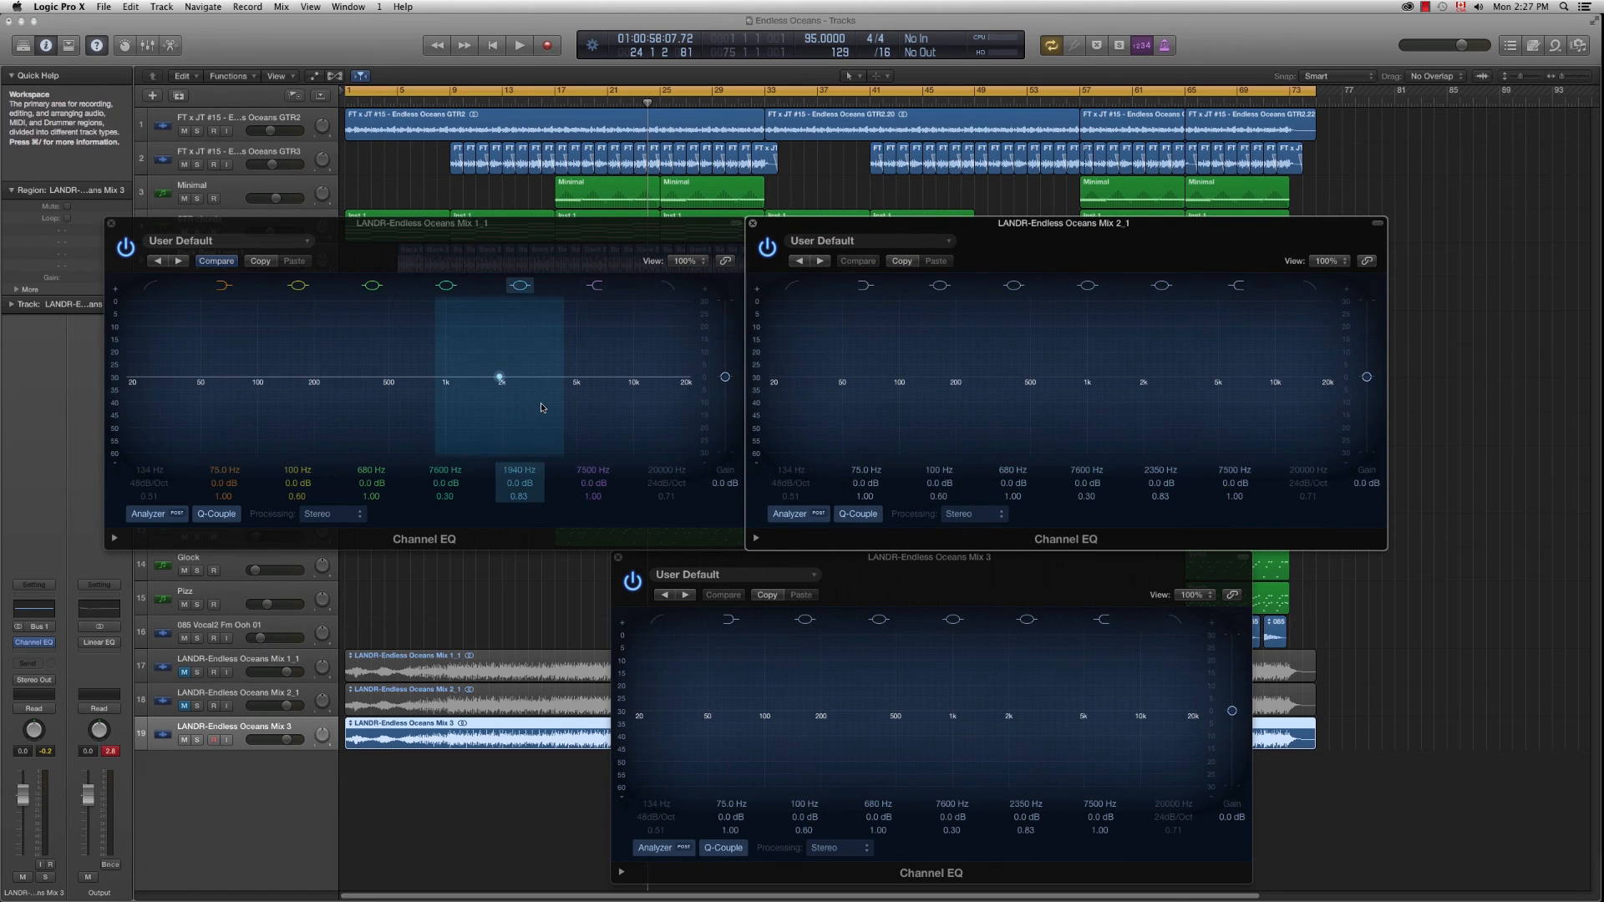